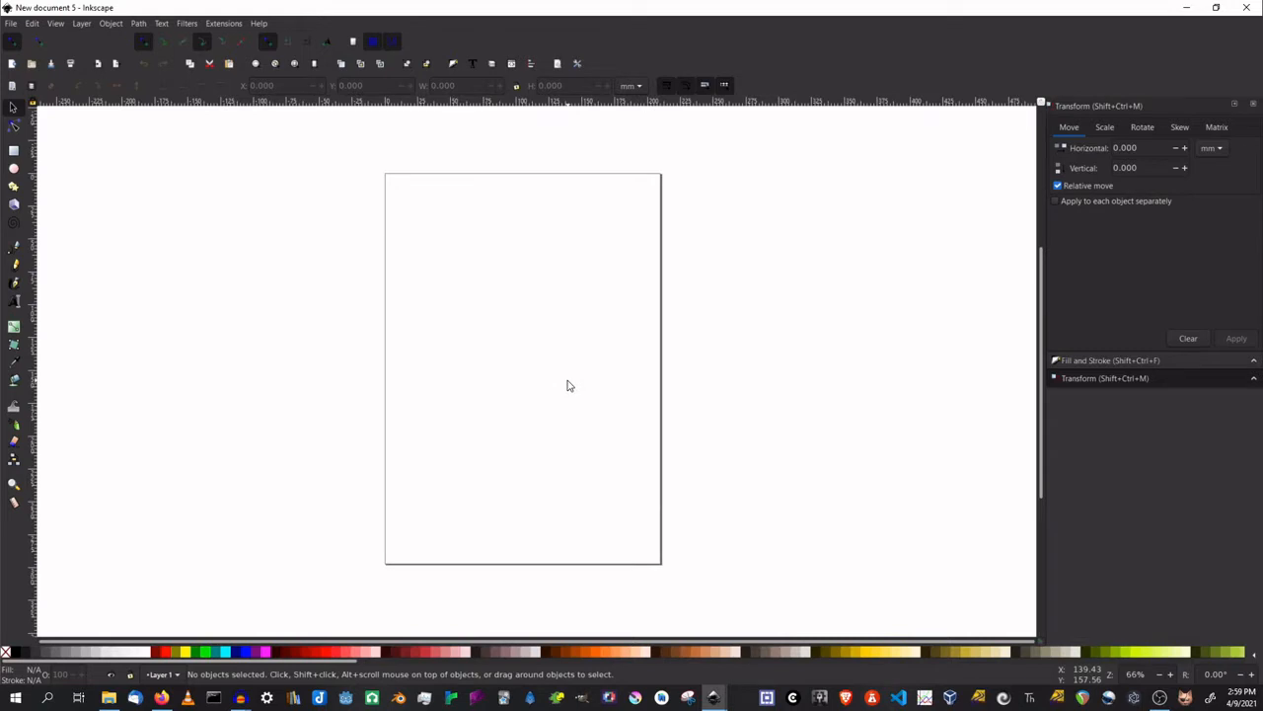
Step: Show the page grid across the blank A4 document
left_click_drag(332, 349, 404, 338)
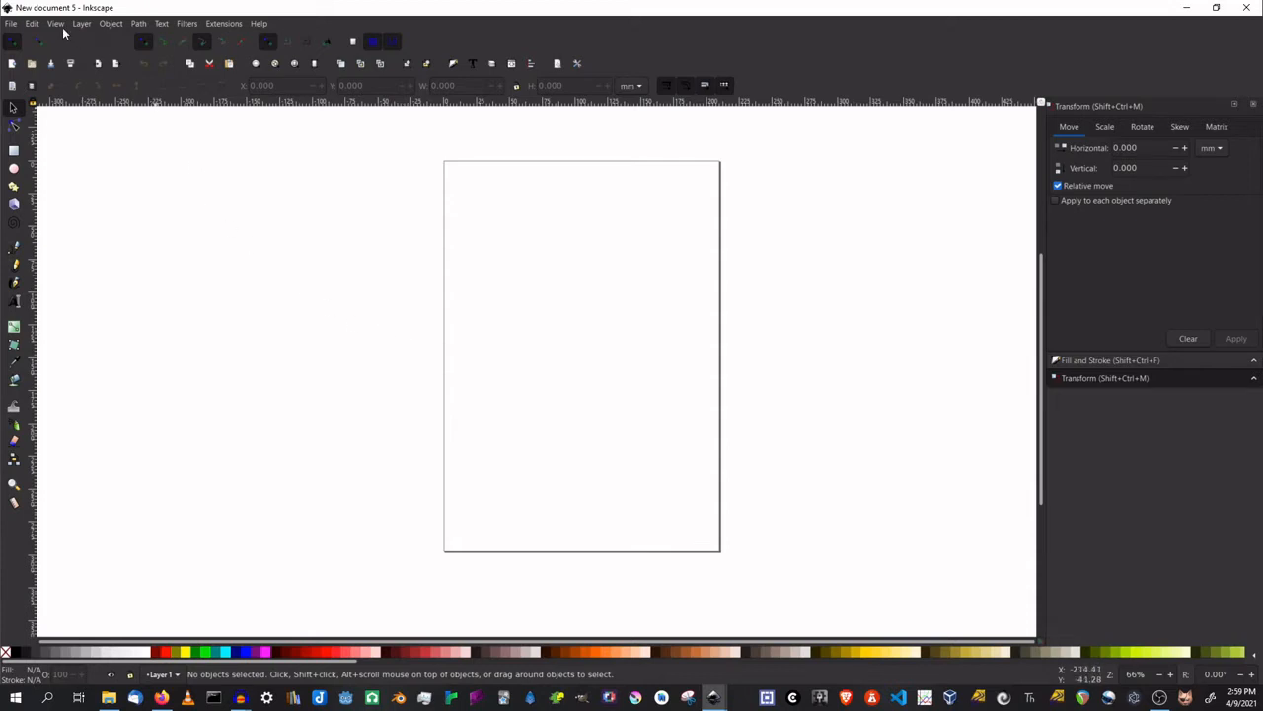
left_click(12, 23)
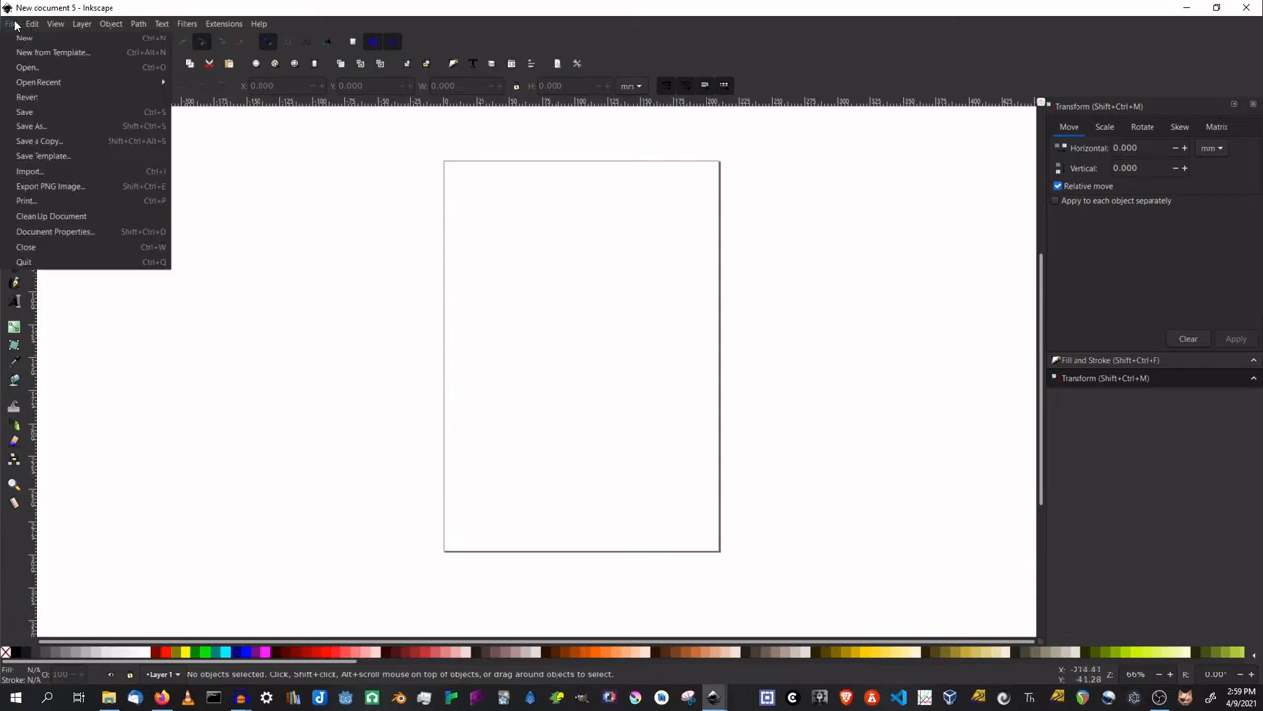
mouse_move(30, 33)
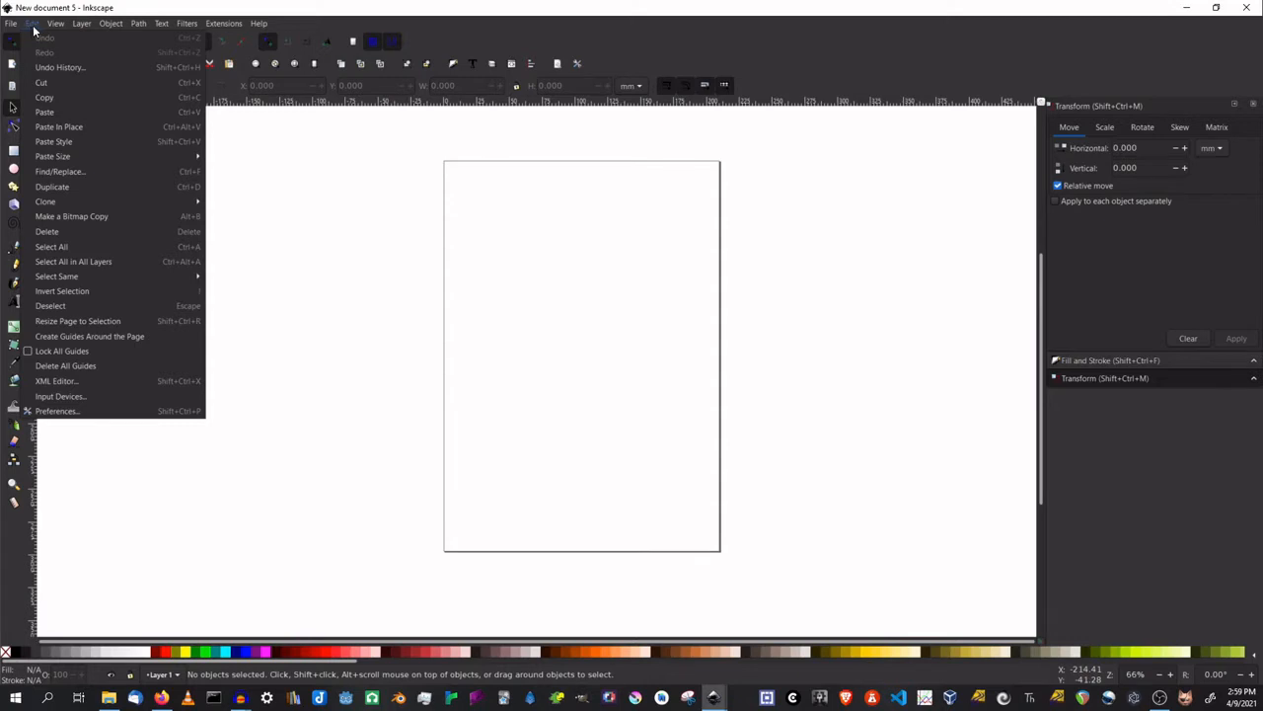
left_click(73, 124)
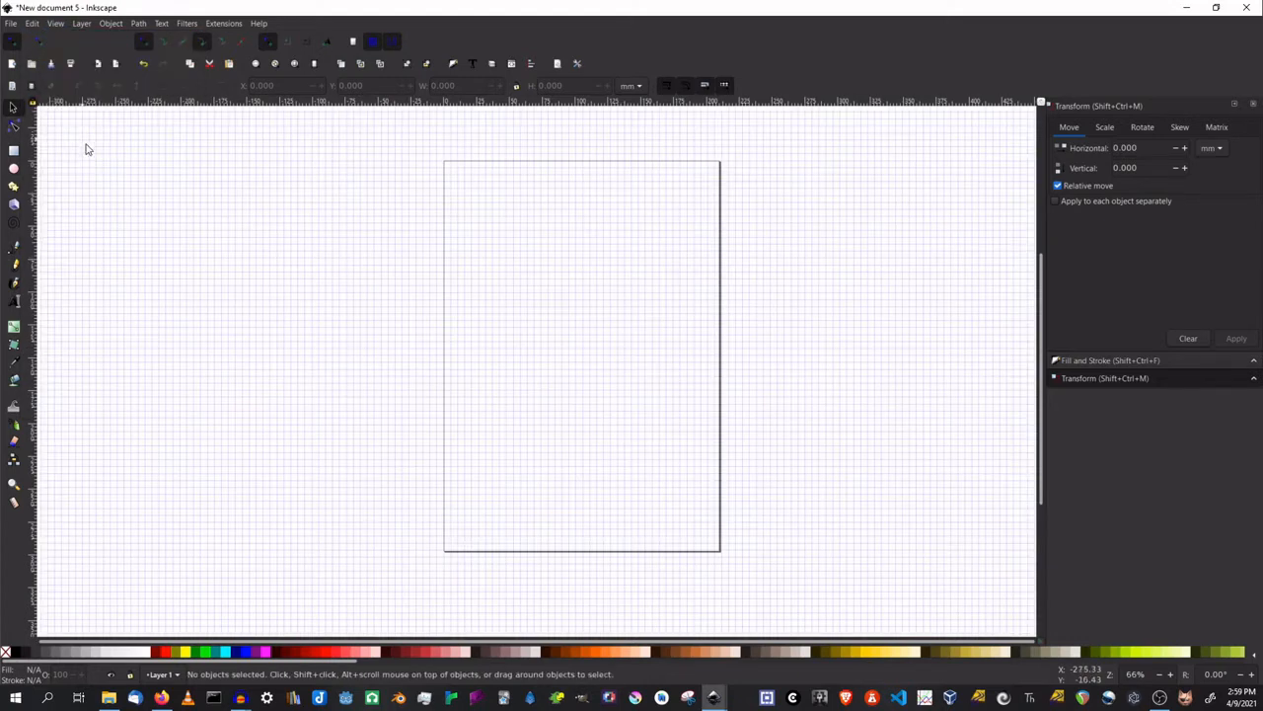
Step: Check the document's snap settings and draw a rounded rectangle about 111 × 116 mm on the upper half of the page
left_click(15, 151)
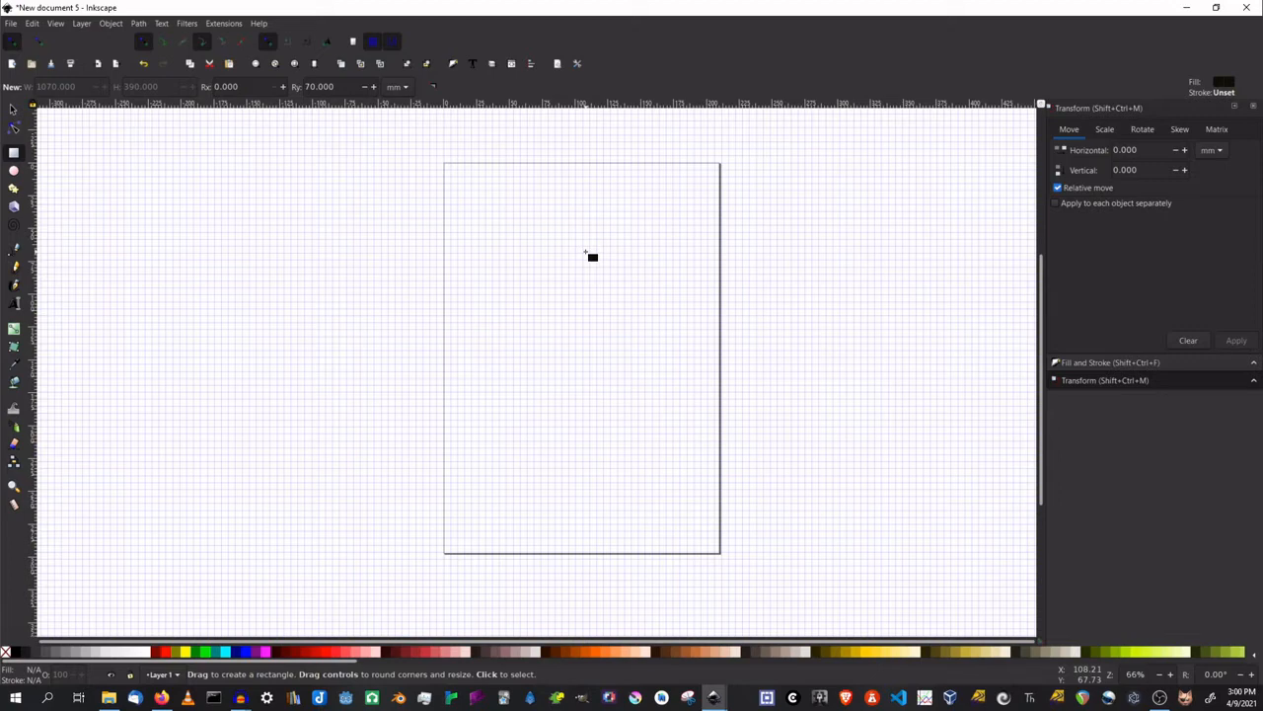
key("ctrl+shift")
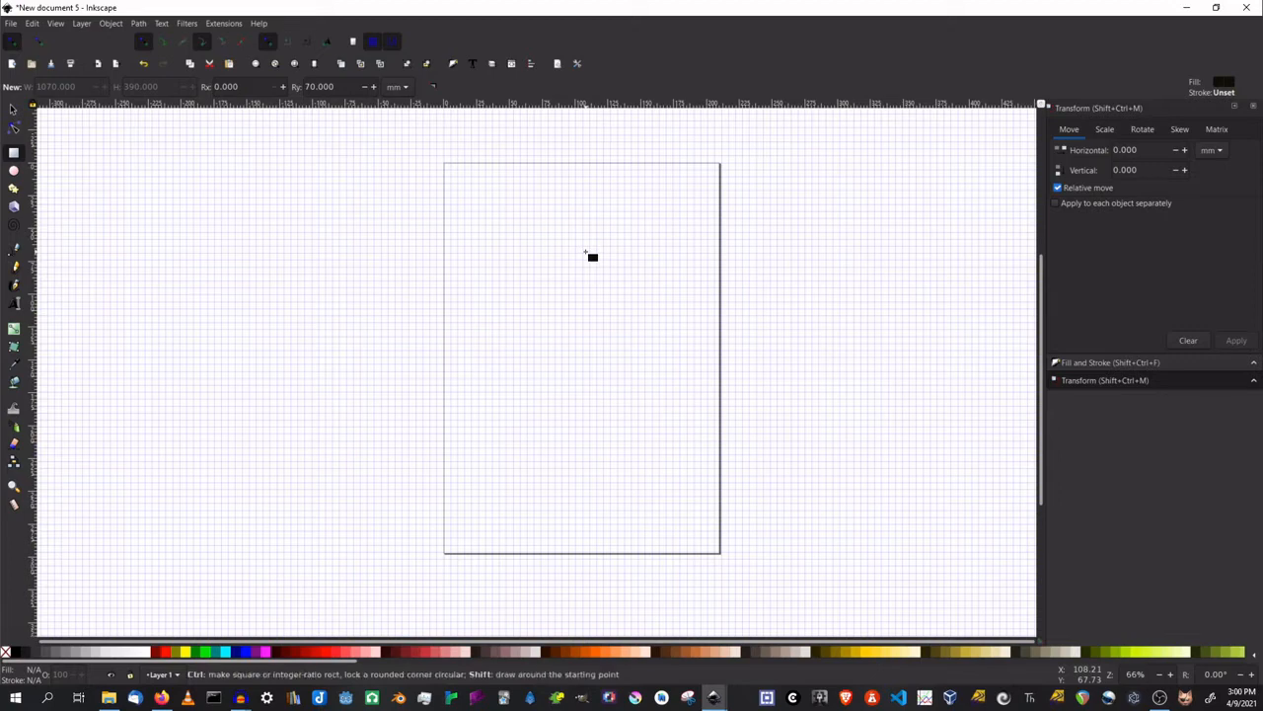
key("ctrl+shift+d")
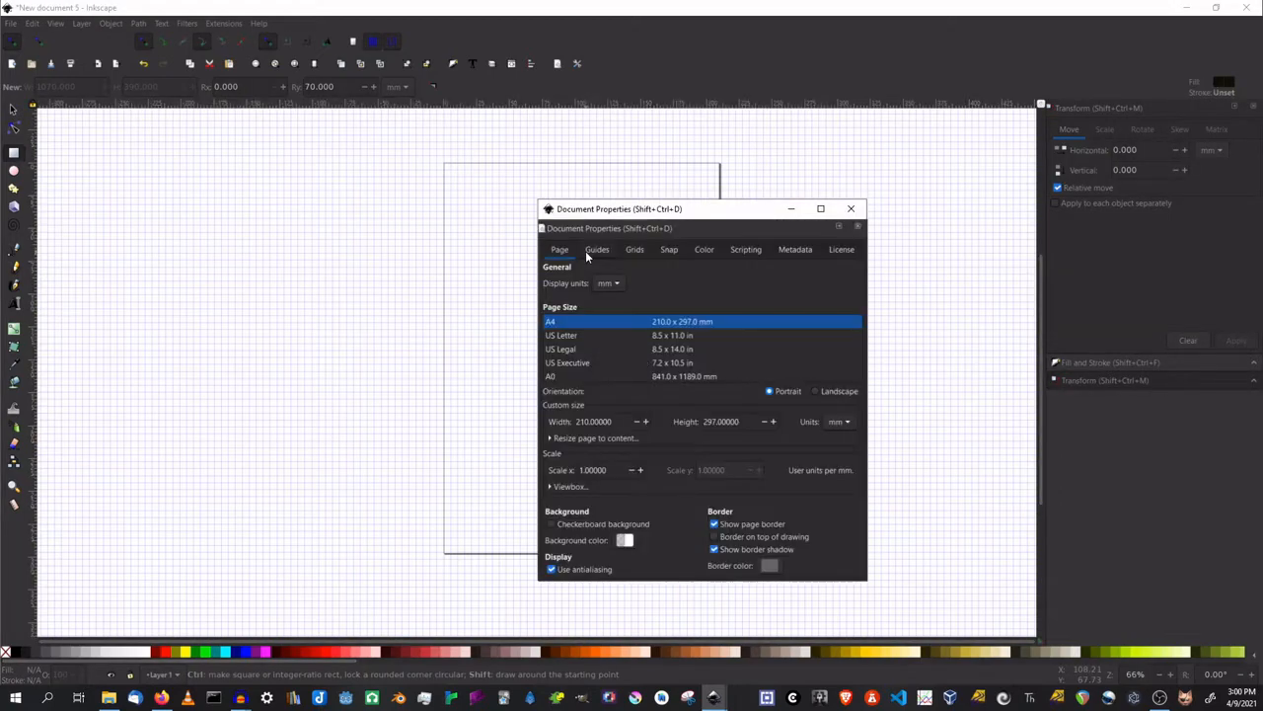
left_click(668, 250)
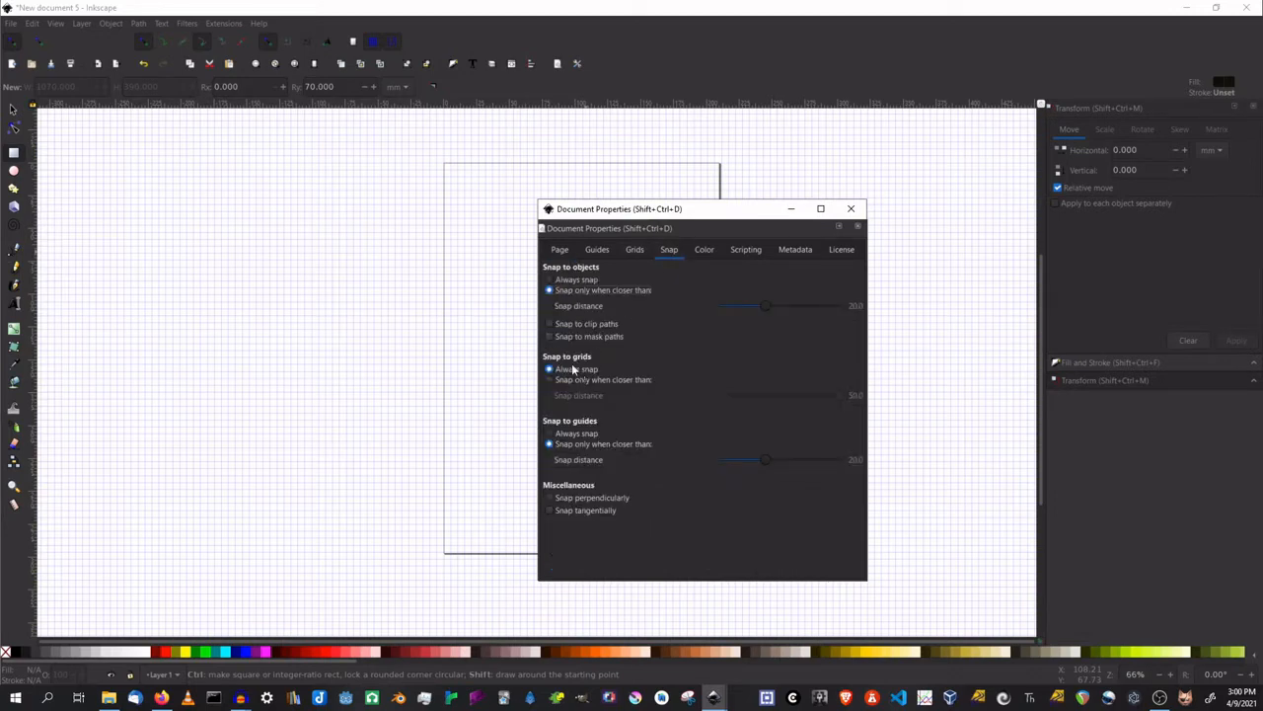
left_click(851, 208)
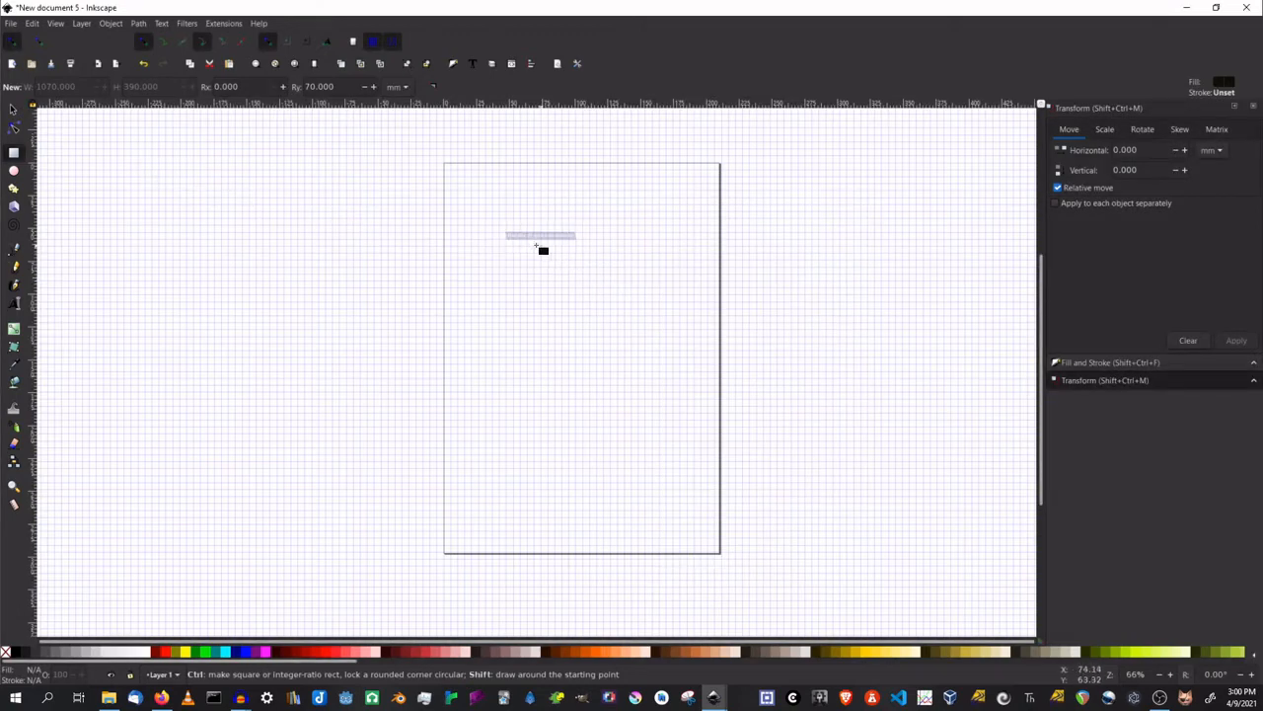
mouse_move(512, 239)
left_mouse_down()
mouse_move(626, 383)
mouse_move(653, 393)
left_mouse_up()
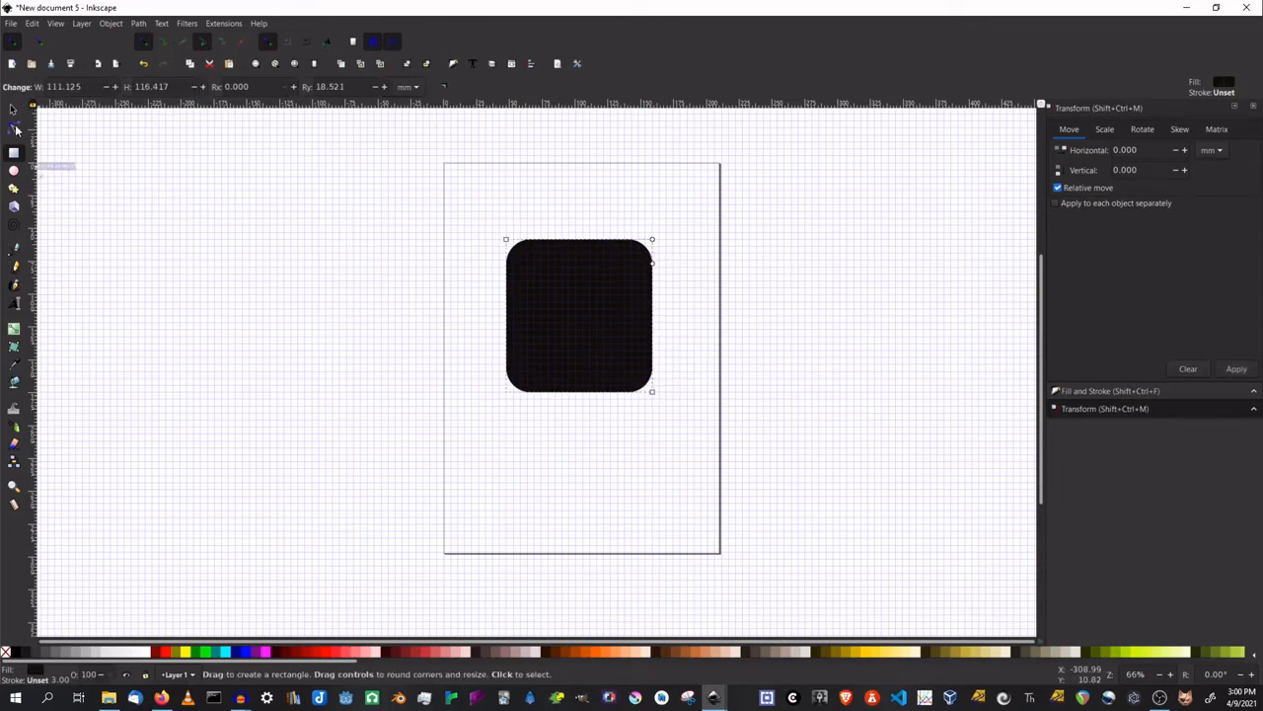
Step: Fill the rounded rectangle with a flat dark green, 1f732d
left_click(12, 111)
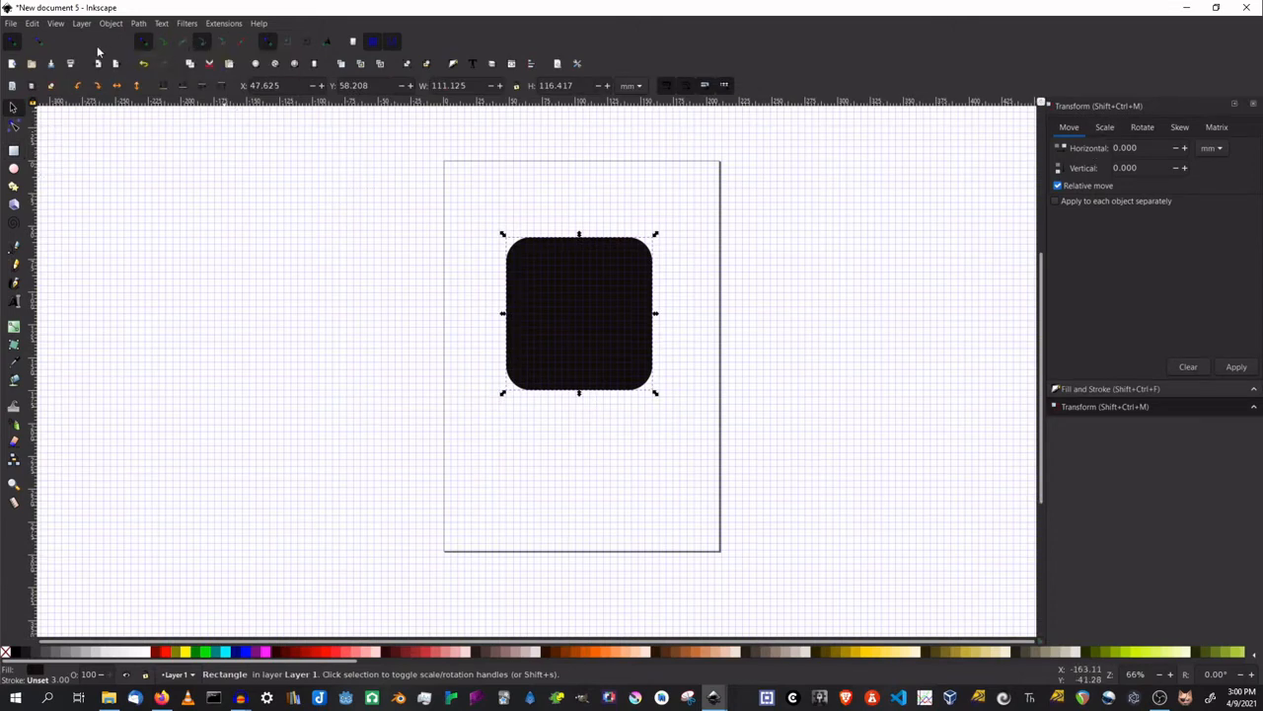
left_click(1160, 388)
left_click_drag(1138, 210, 1145, 231)
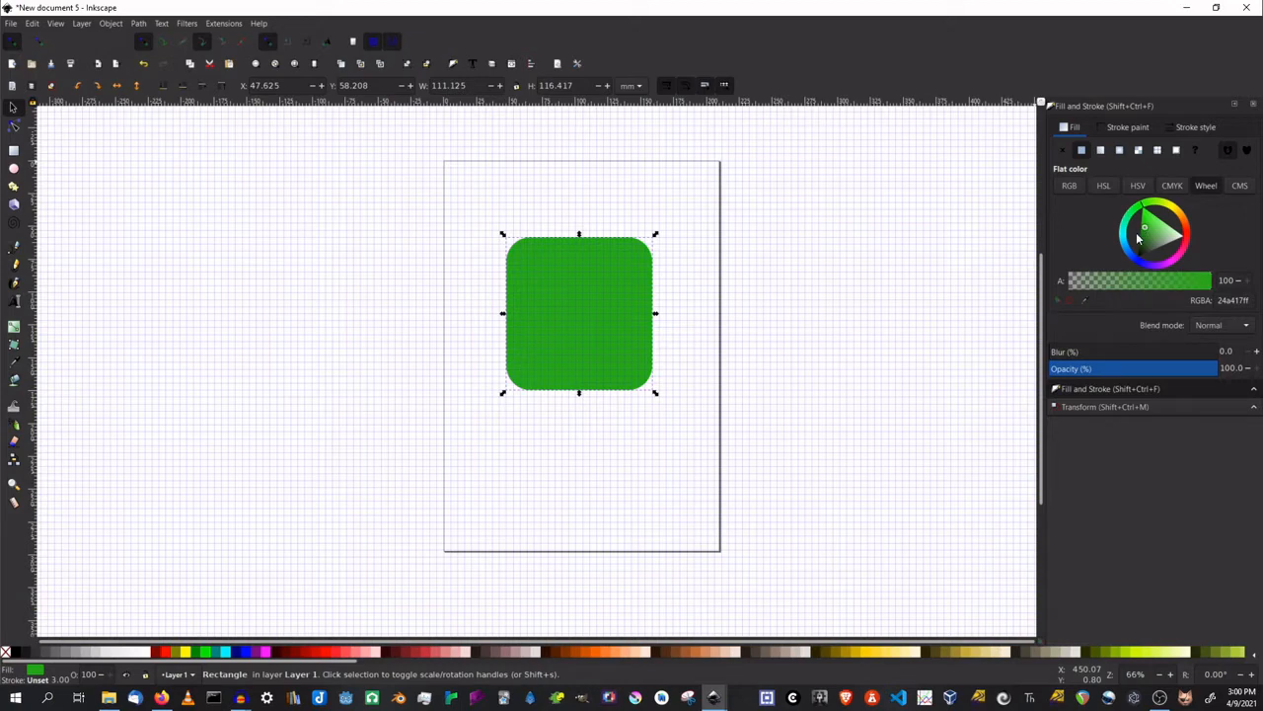
mouse_move(1145, 230)
left_mouse_down()
mouse_move(1140, 208)
mouse_move(1146, 245)
left_mouse_up()
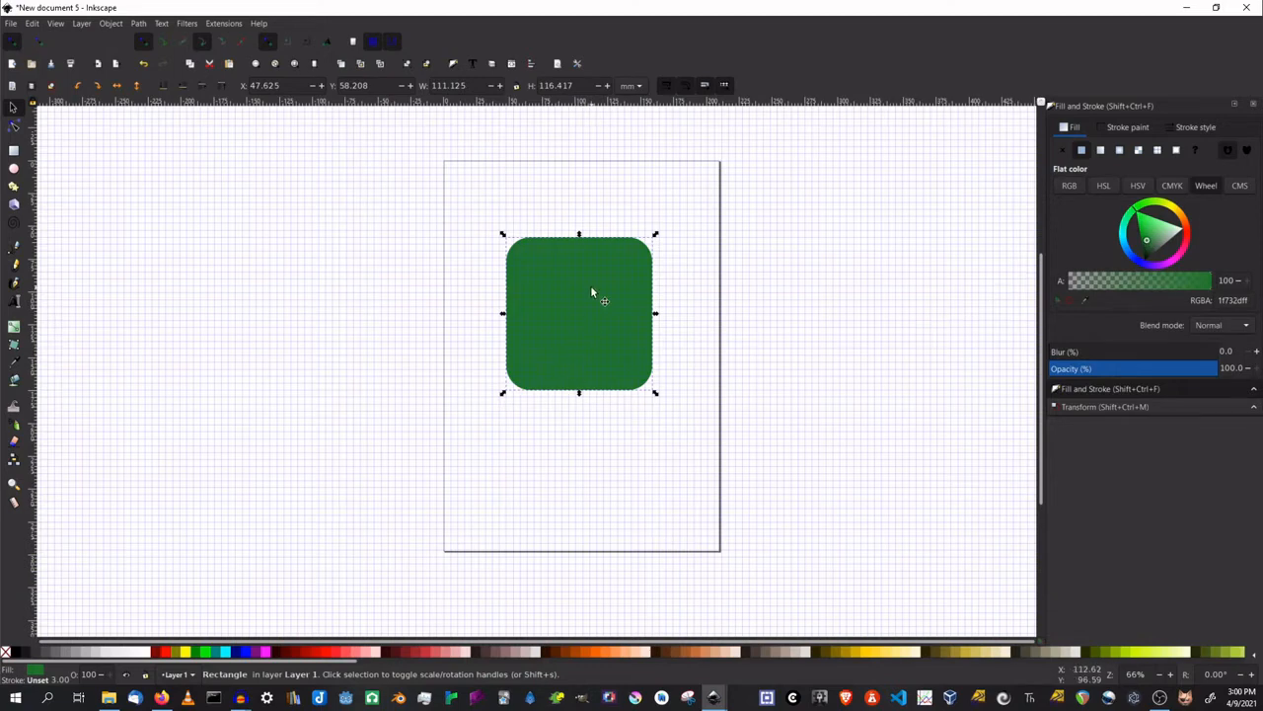
Step: Draw a left eye circle about 32 mm wide on the green rectangle and fill it pale lavender, d2d4e5
left_click(13, 170)
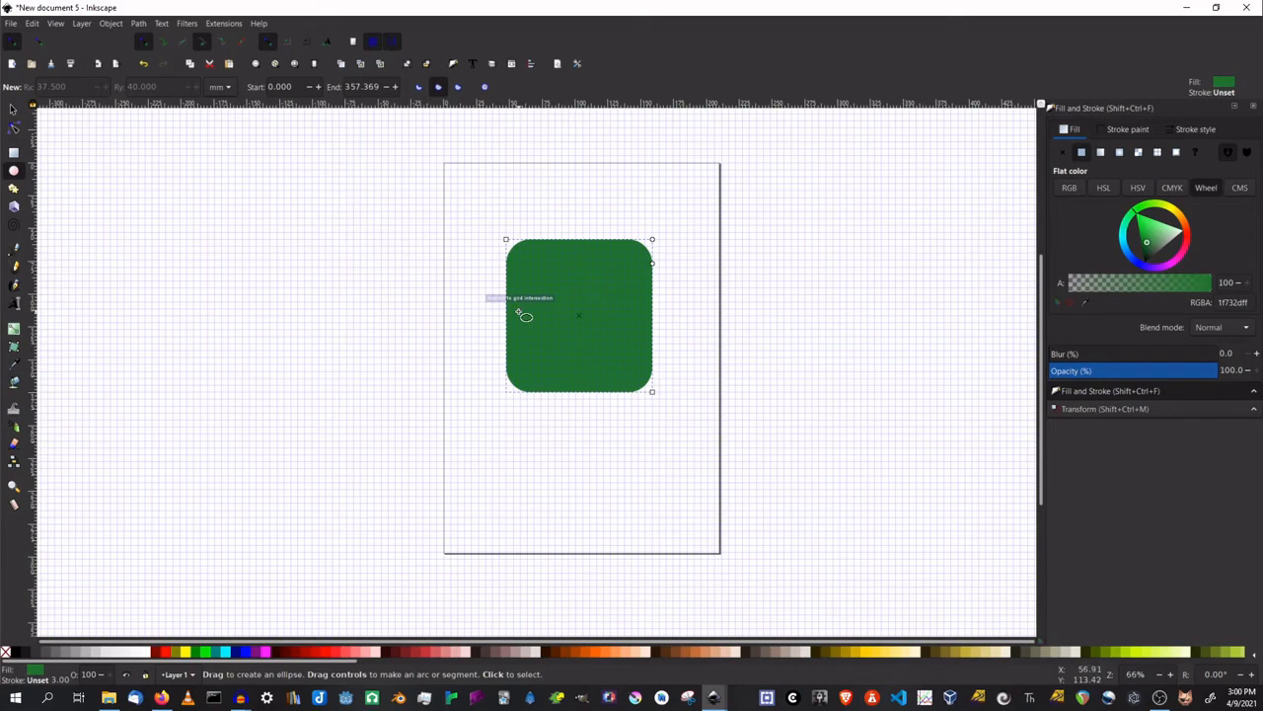
left_click_drag(522, 312, 561, 350)
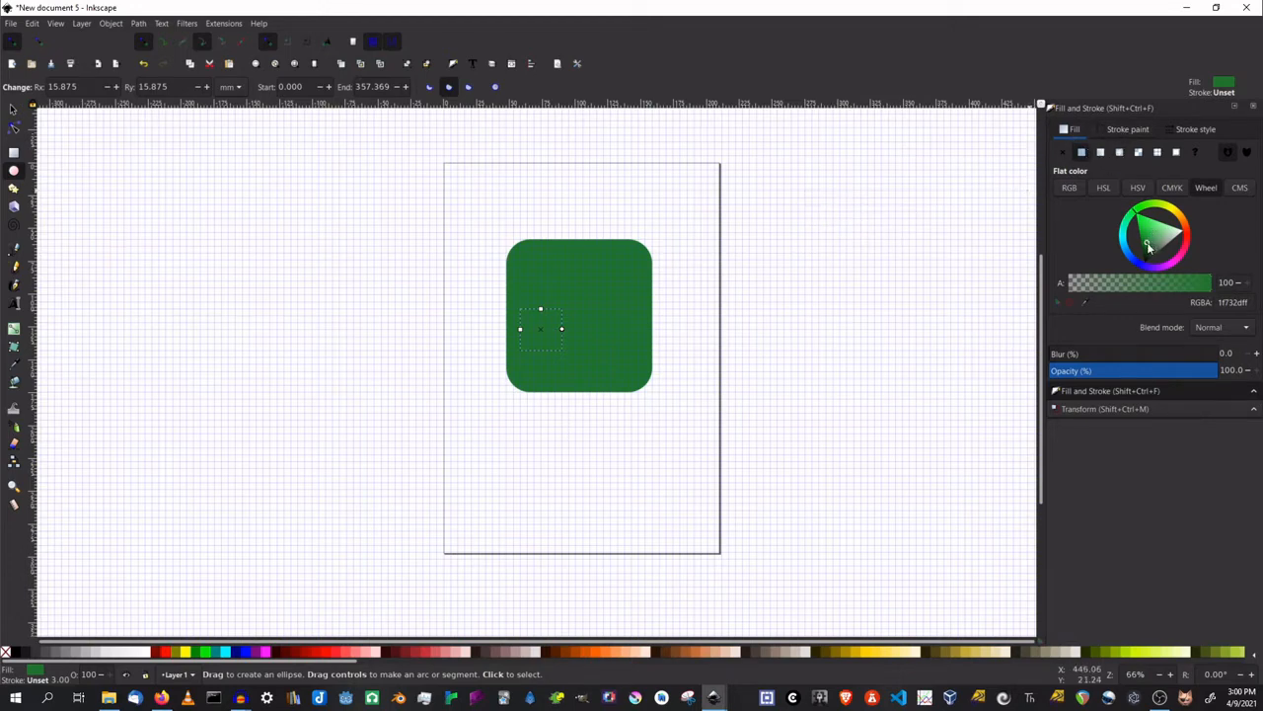
left_click_drag(1148, 245, 1176, 235)
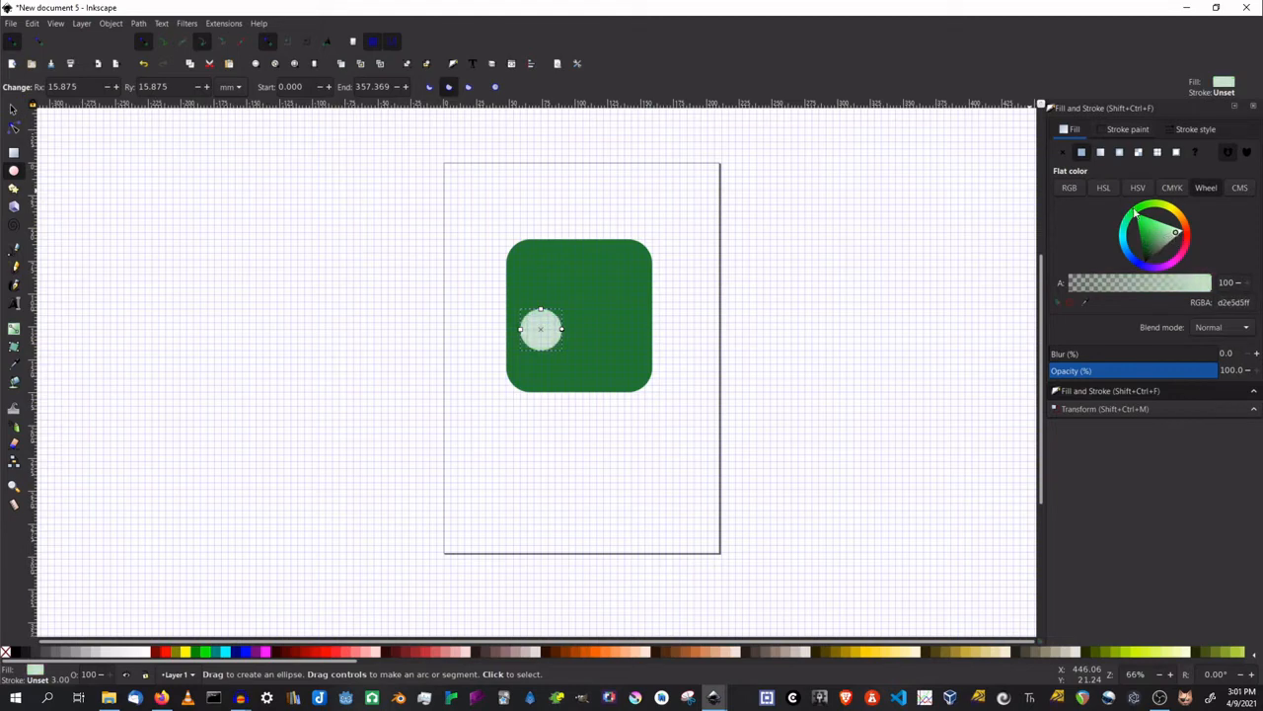
left_click_drag(1135, 211, 1136, 266)
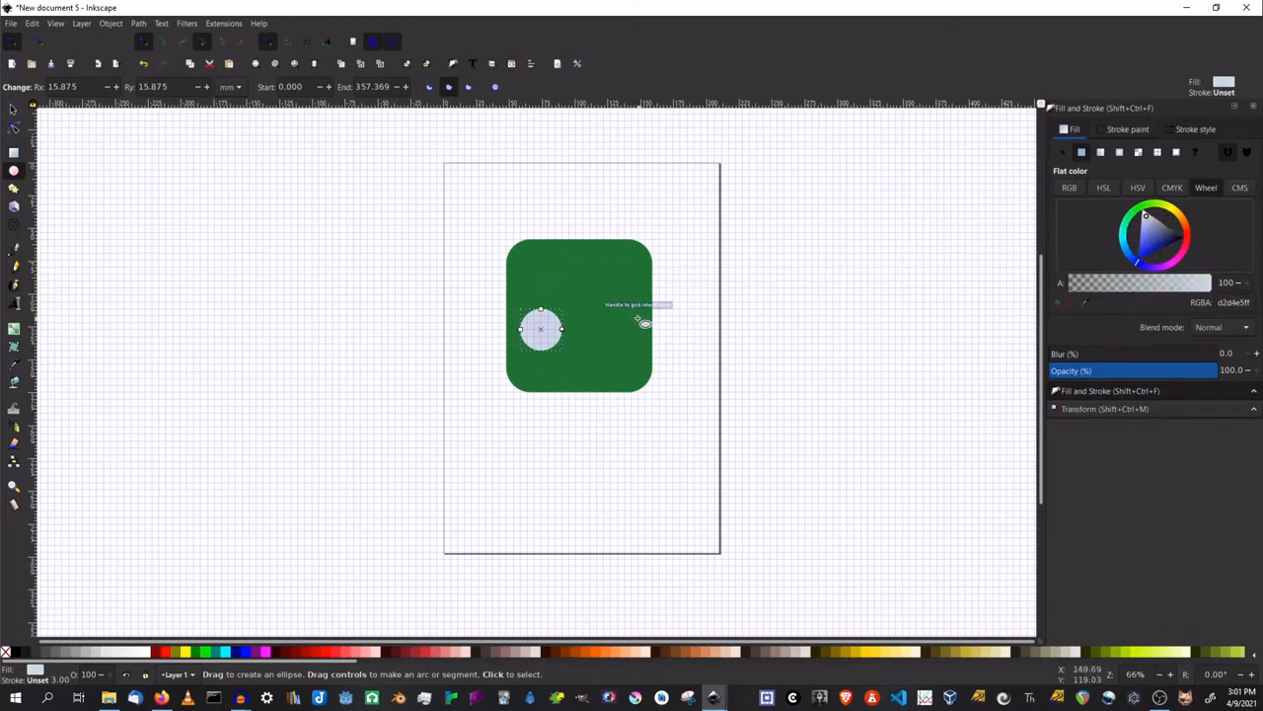
Step: Draw a matching right eye circle about 32 mm wide and move it inward to about X 116.4, Y 111.9 mm
left_click_drag(604, 310, 648, 352)
left_click(14, 109)
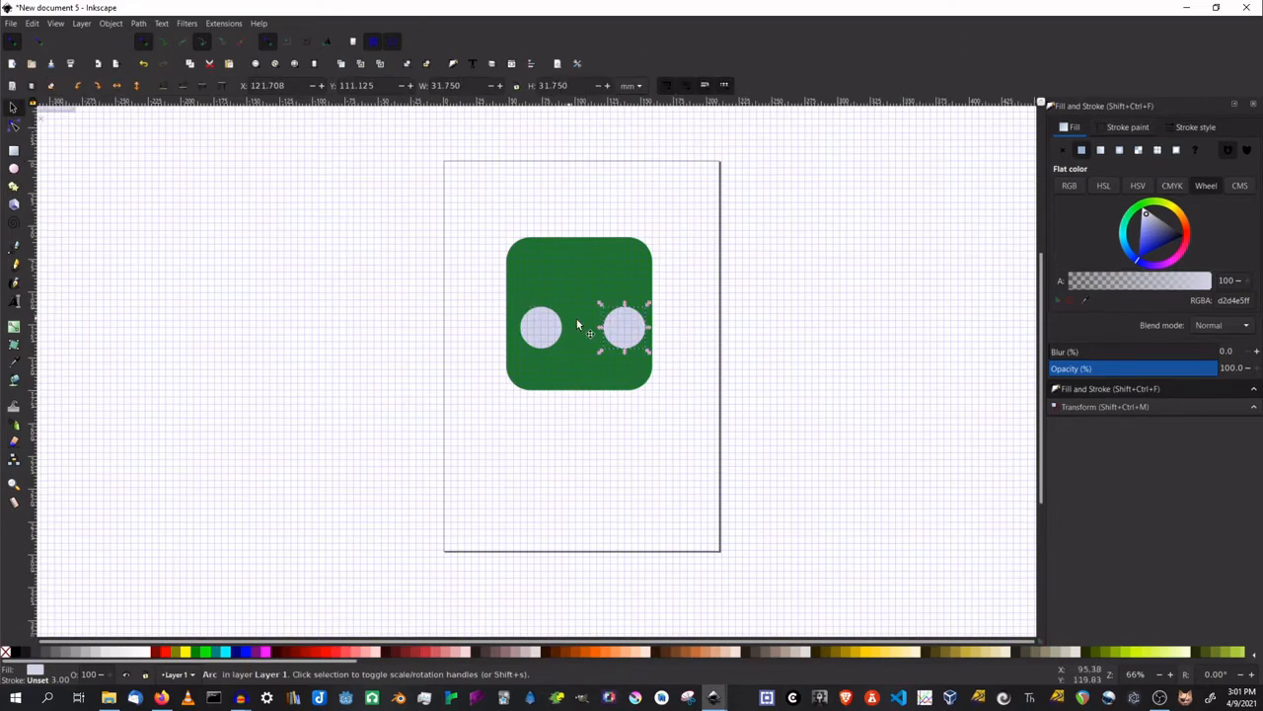
left_click_drag(610, 330, 604, 333)
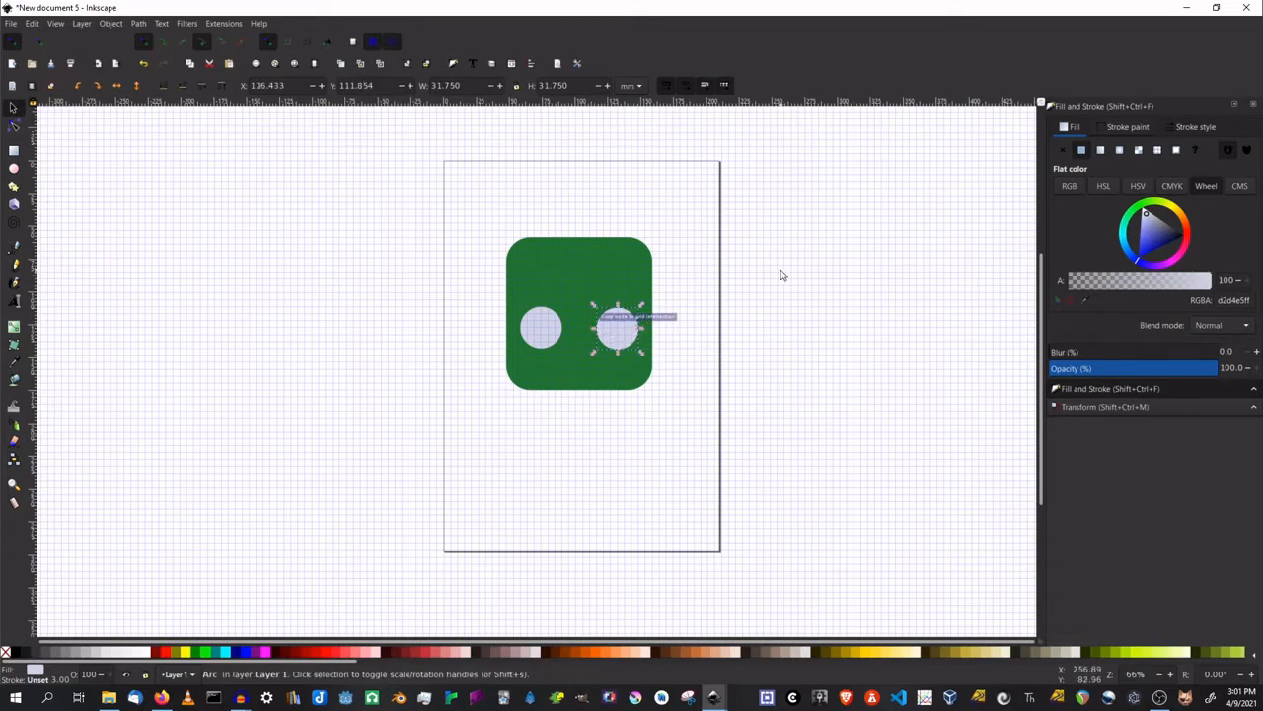
left_click(823, 287)
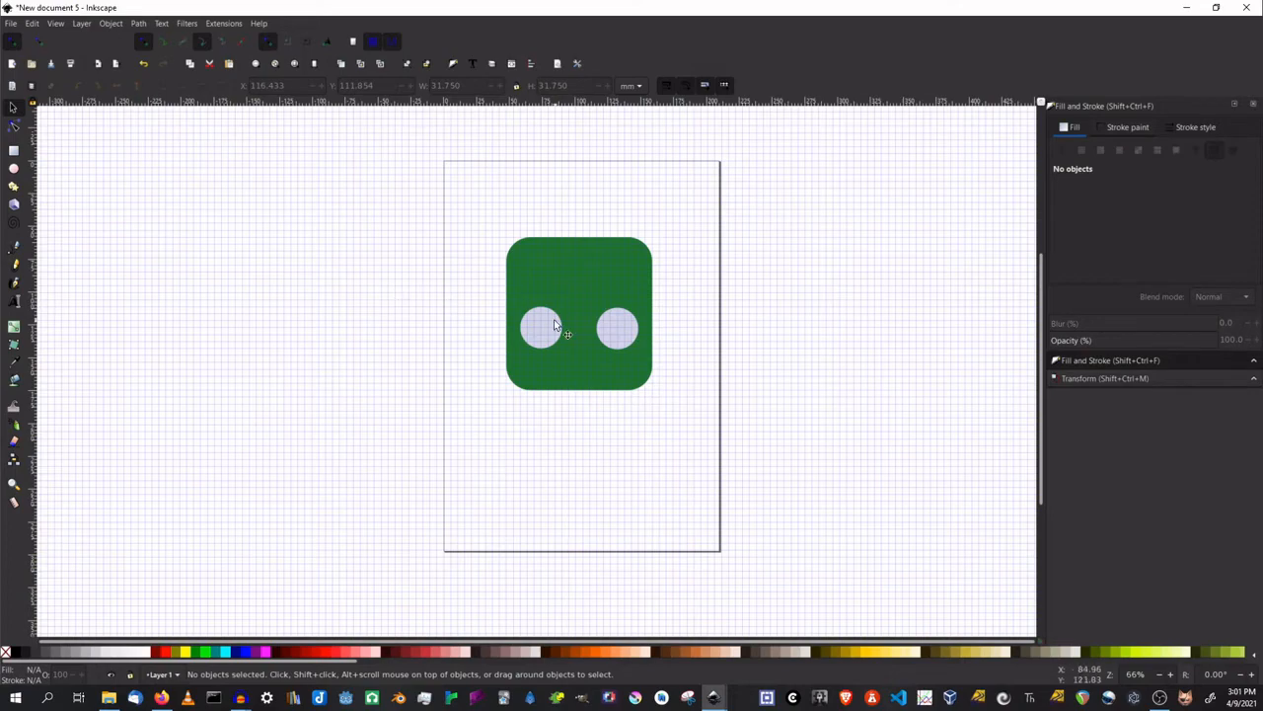
Step: Draw a pupil circle about 13 mm wide inside the left eye and fill it near-black, 2a2b15
scroll(548, 319, "up", 1, "ctrl")
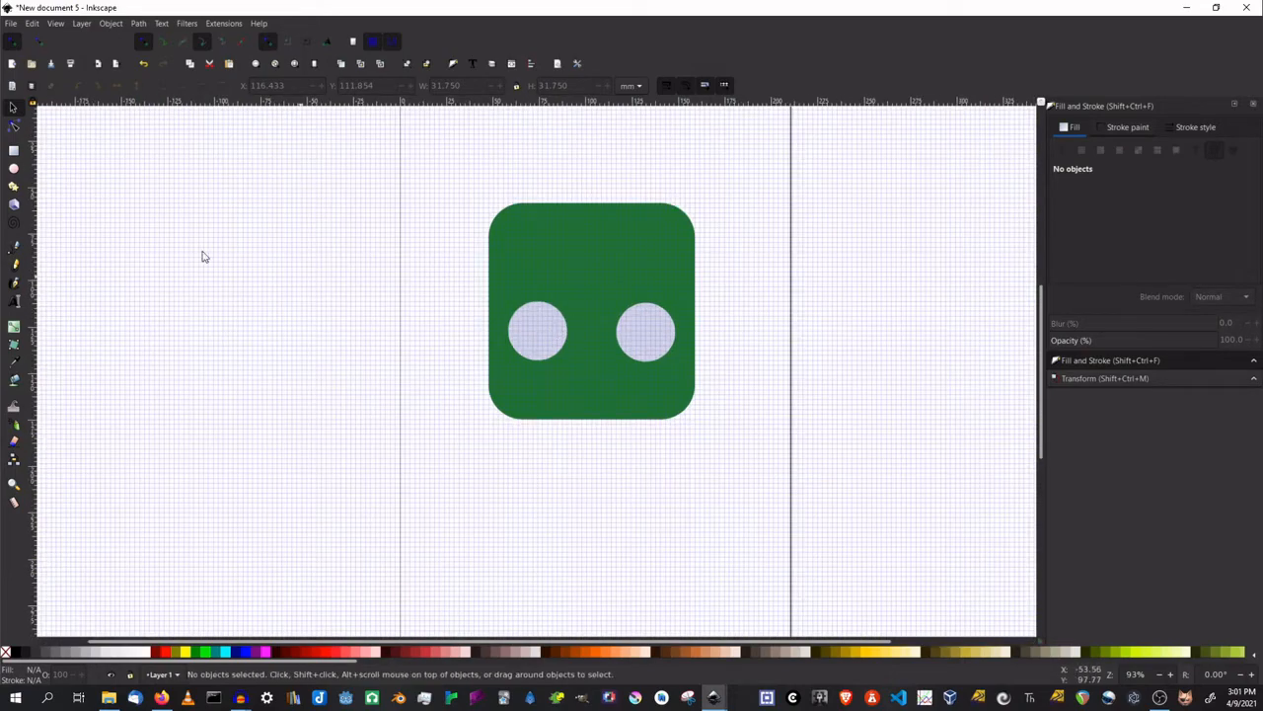
left_click(13, 169)
left_click_drag(531, 321, 558, 348)
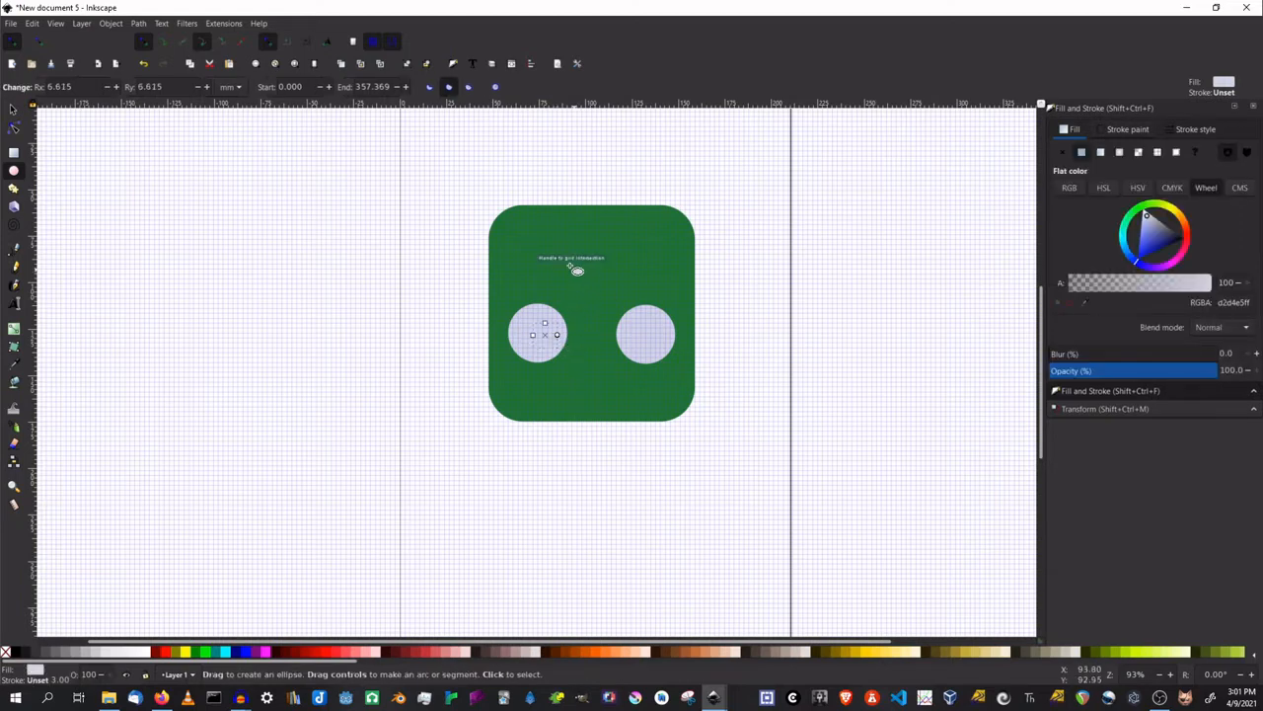
left_click(13, 111)
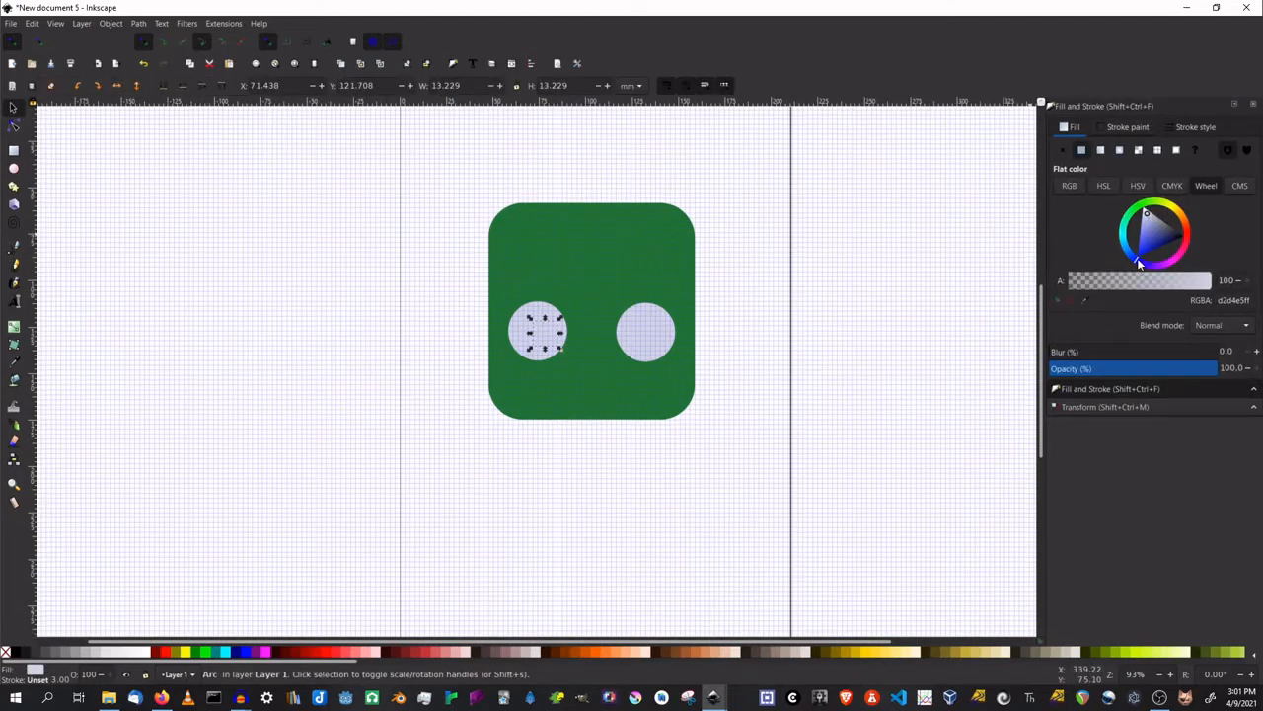
left_click_drag(1139, 263, 1172, 201)
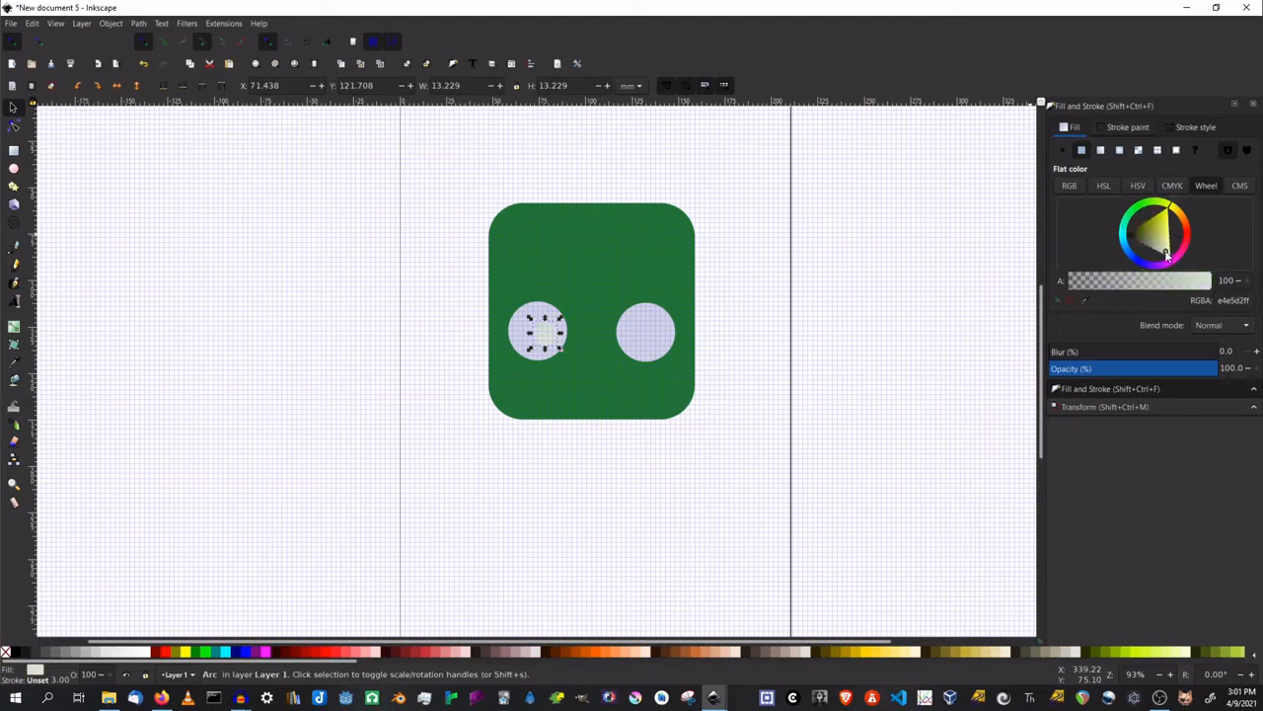
left_click_drag(1168, 255, 1134, 238)
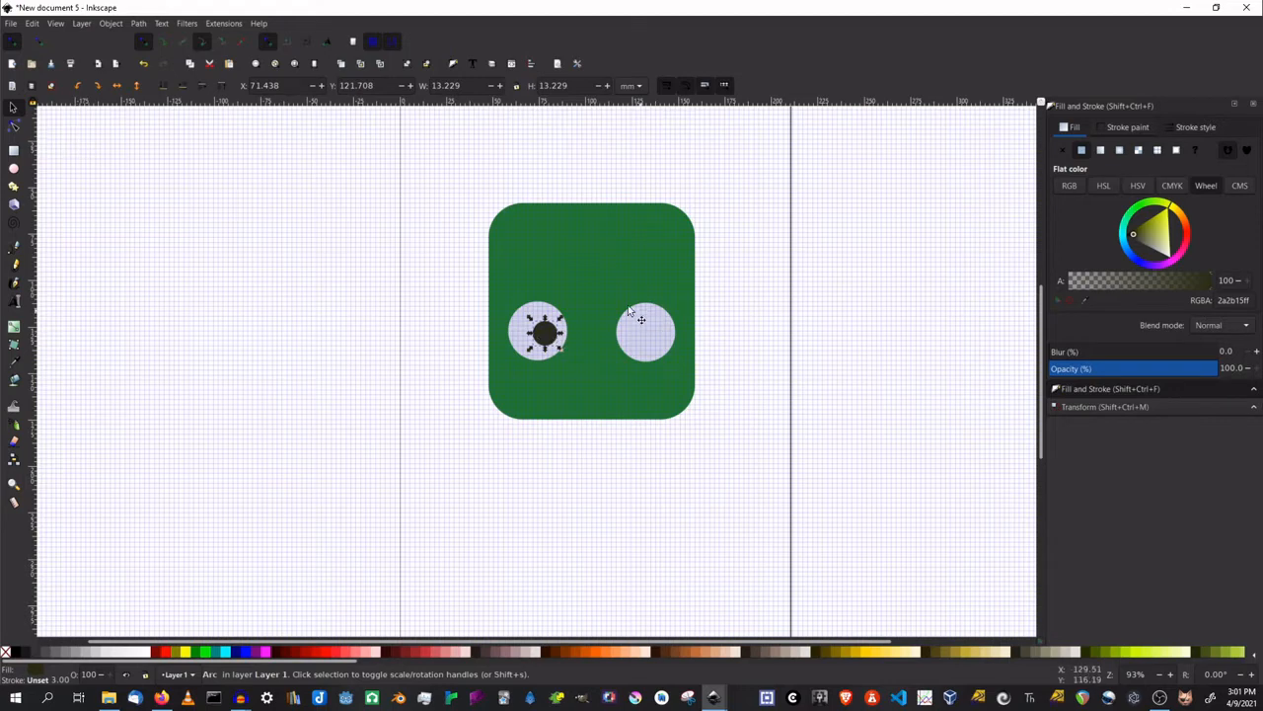
Step: Duplicate the left pupil and place the copy in the right eye at about X 123, Y 122 mm
left_click(14, 169)
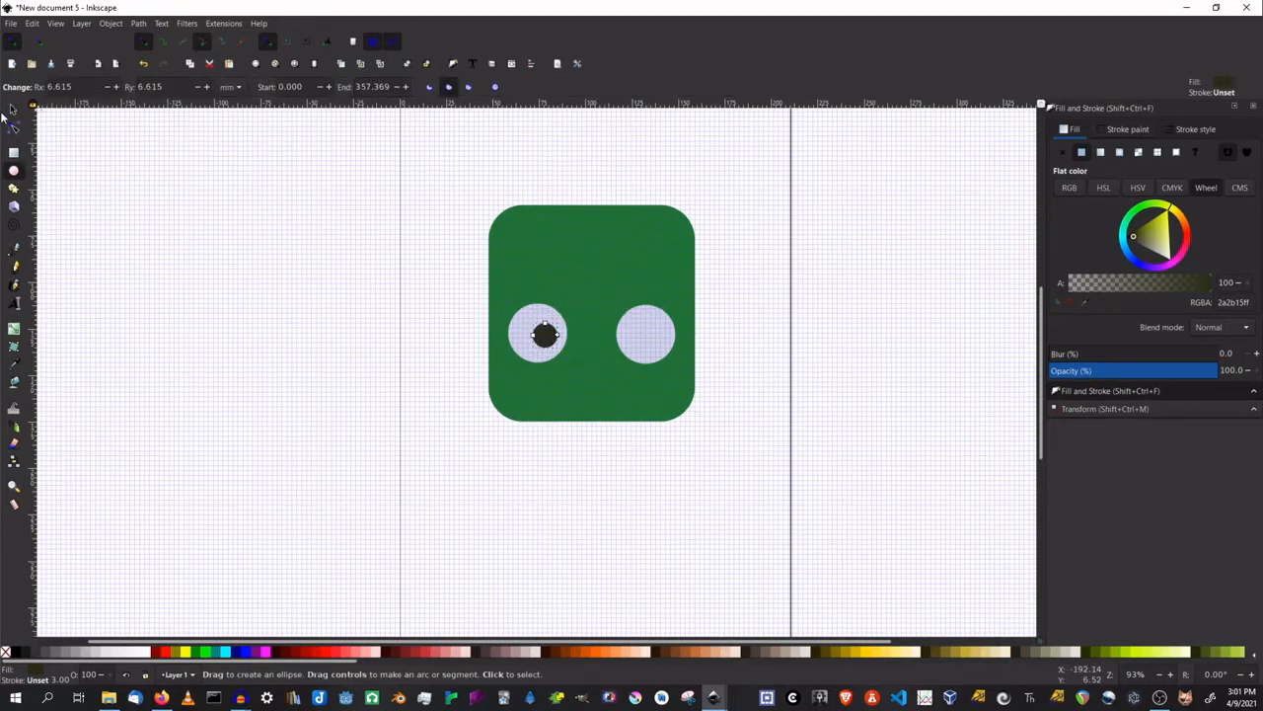
left_click(12, 109)
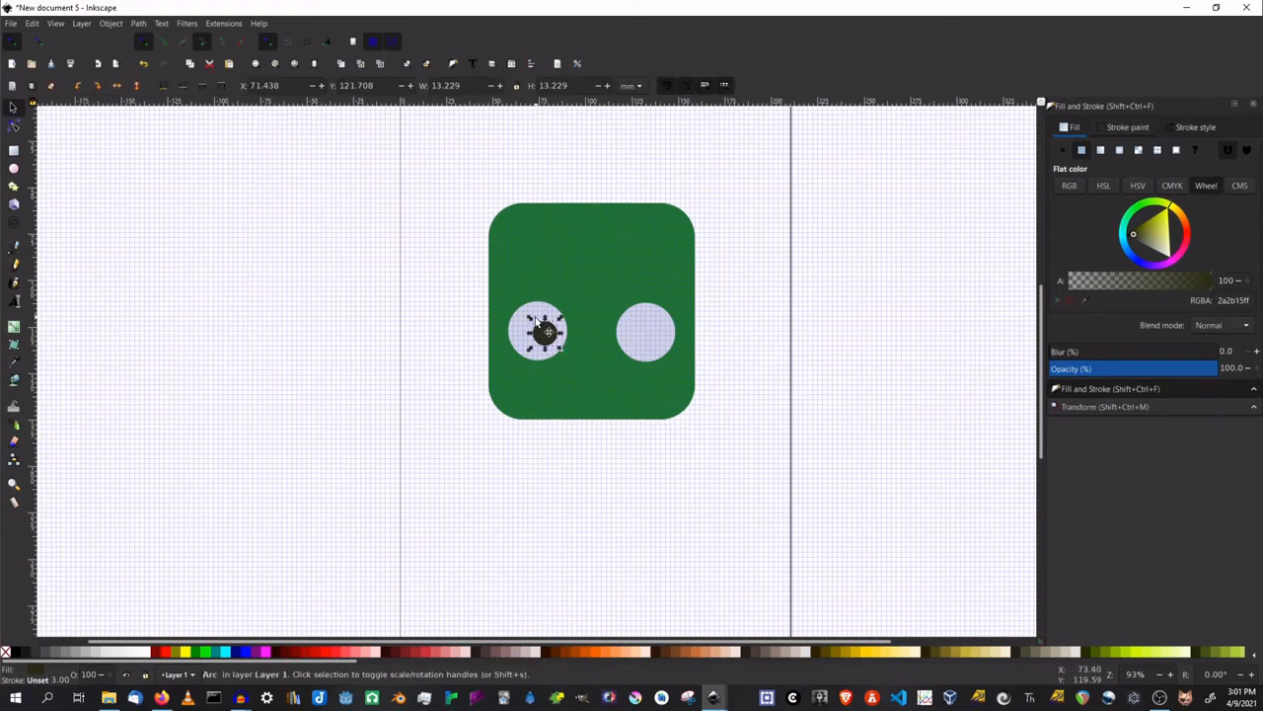
key("ctrl+d")
left_click_drag(541, 332, 638, 334)
scroll(644, 334, "up", 2, "ctrl")
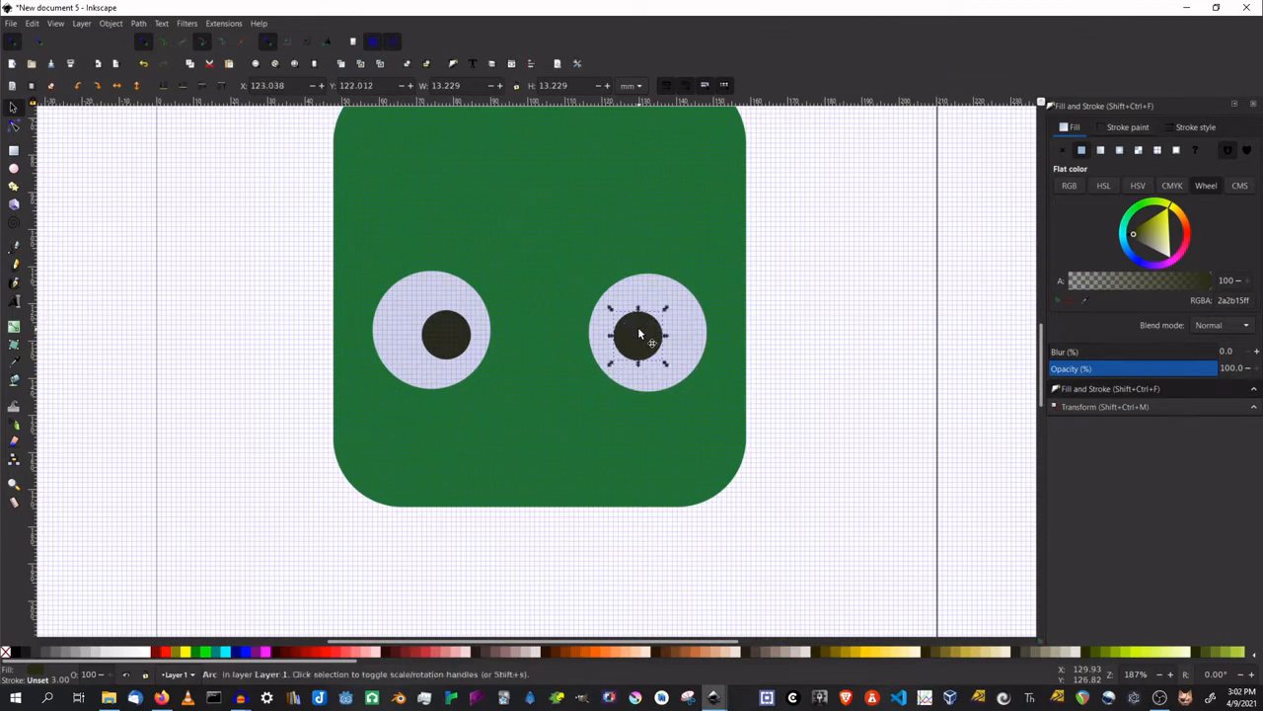
left_click(820, 304)
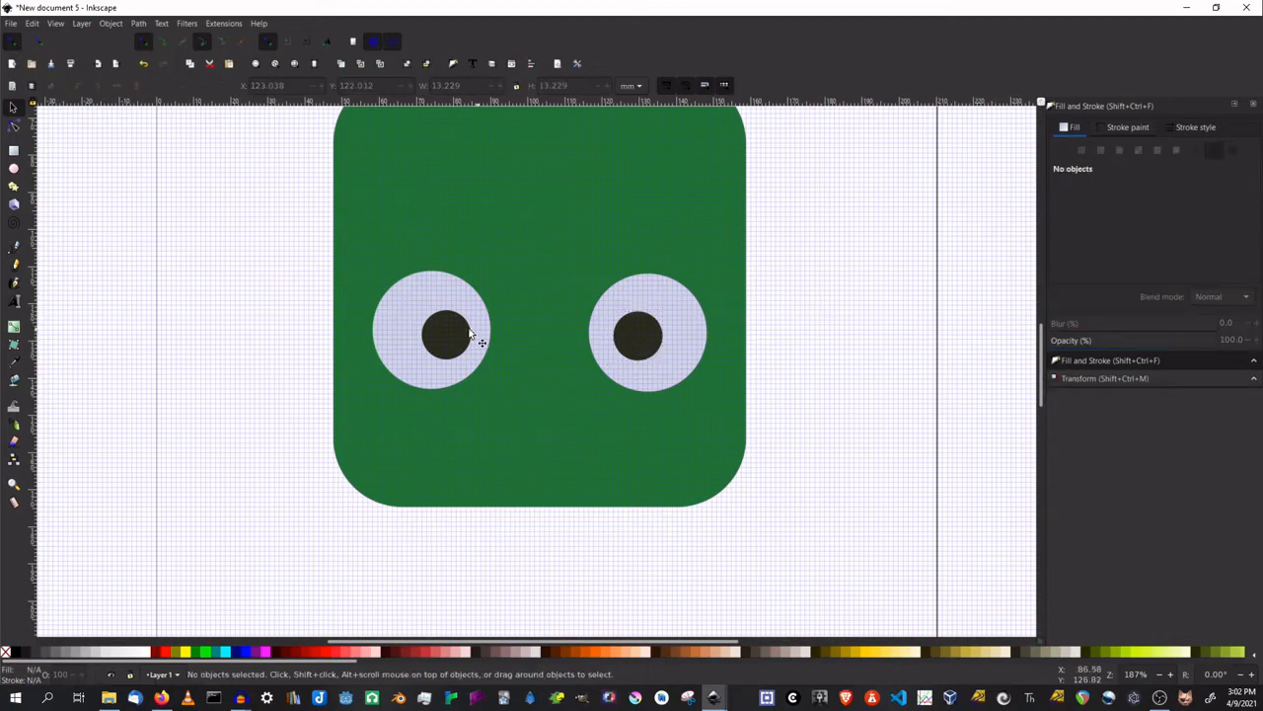
Step: Draw an off-white, f3f4e6, highlight circle about 4 mm wide in the upper part of each pupil
scroll(473, 335, "down", 3)
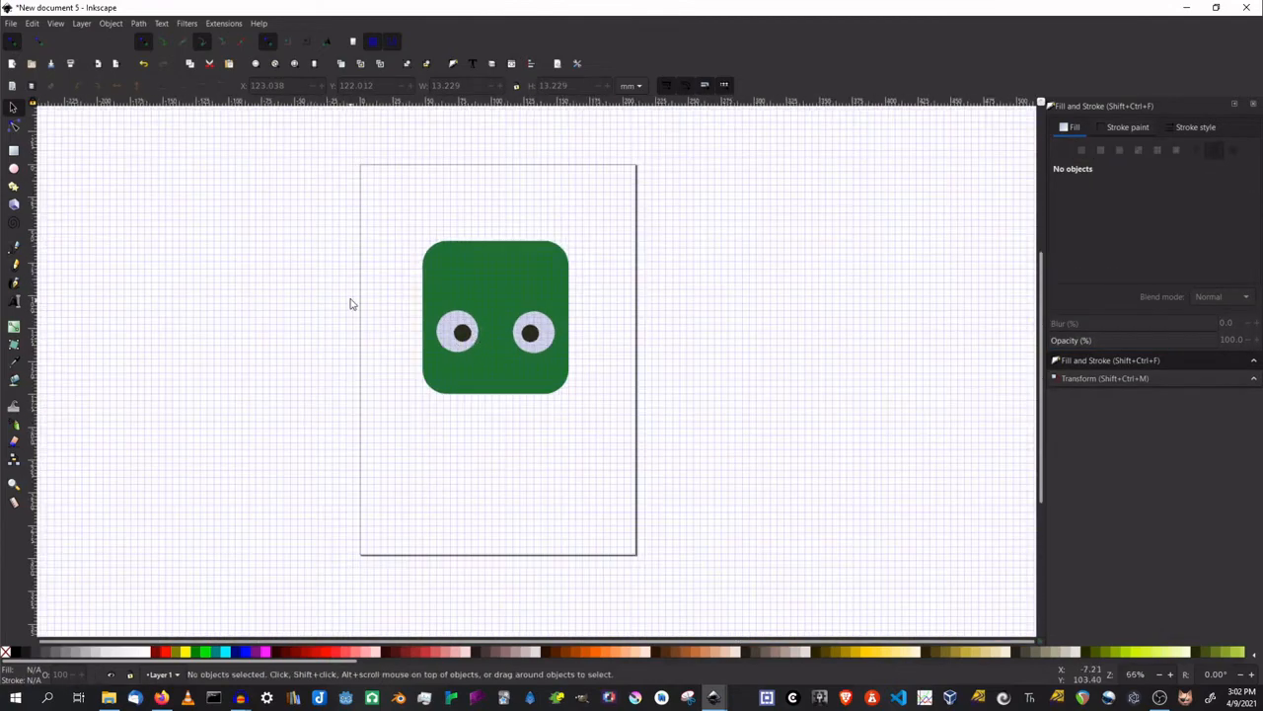
scroll(454, 340, "up", 1)
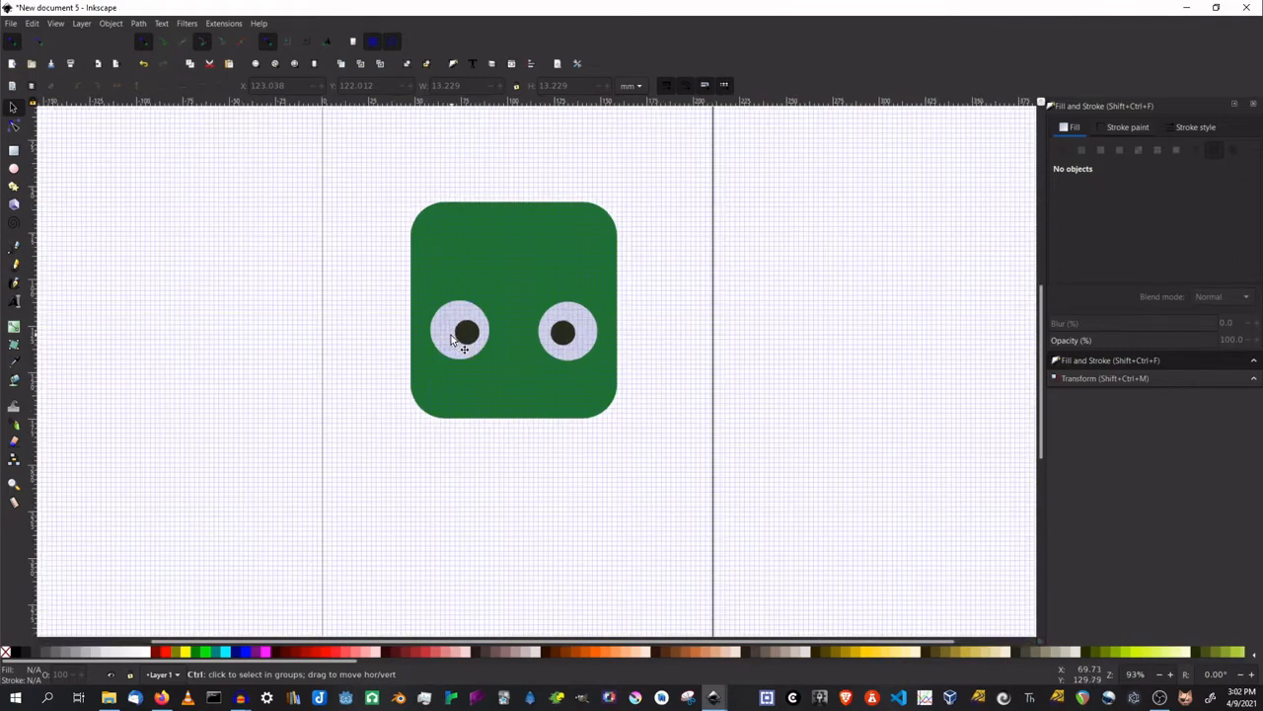
left_click_drag(441, 384, 504, 394)
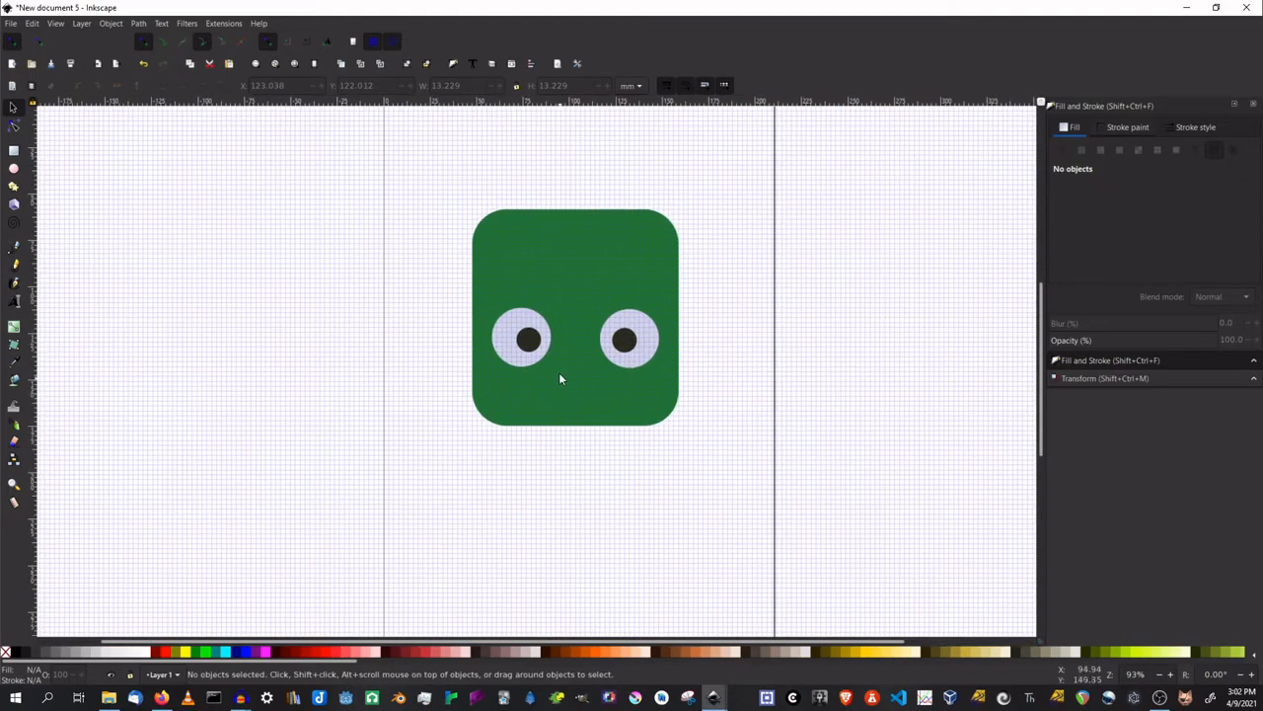
left_click(14, 169)
scroll(548, 331, "up", 2)
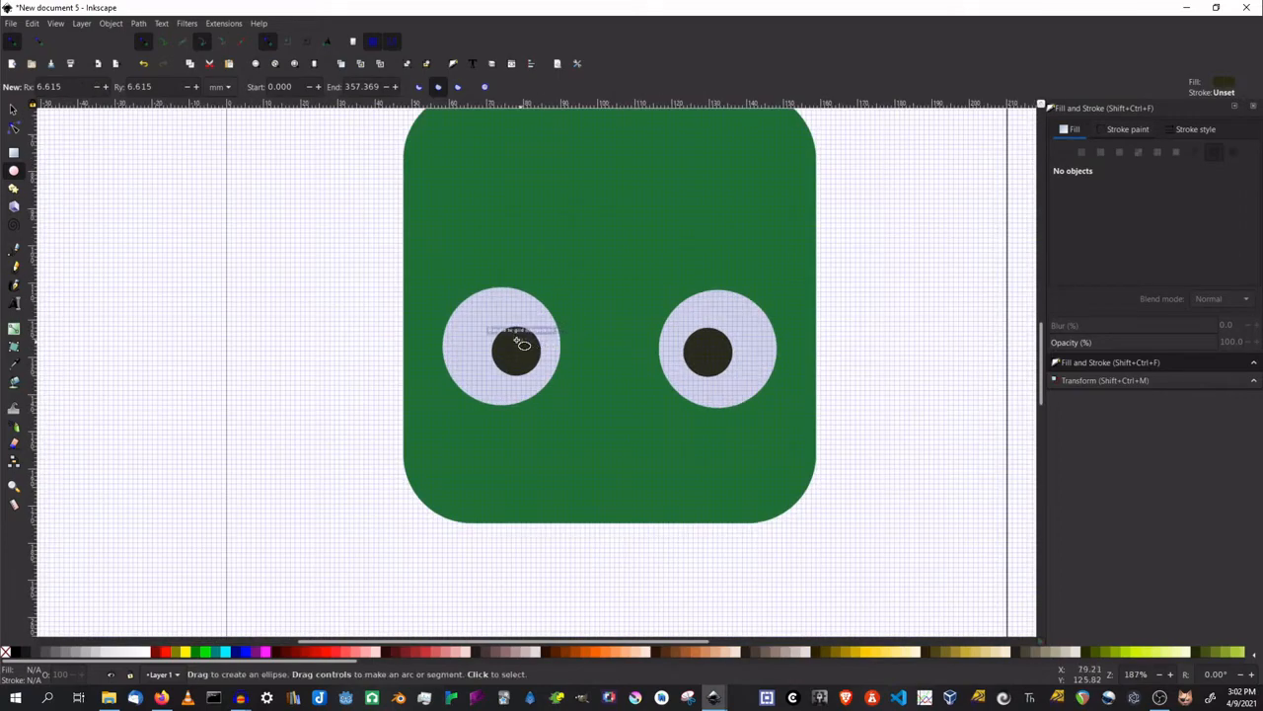
left_click_drag(515, 339, 533, 353)
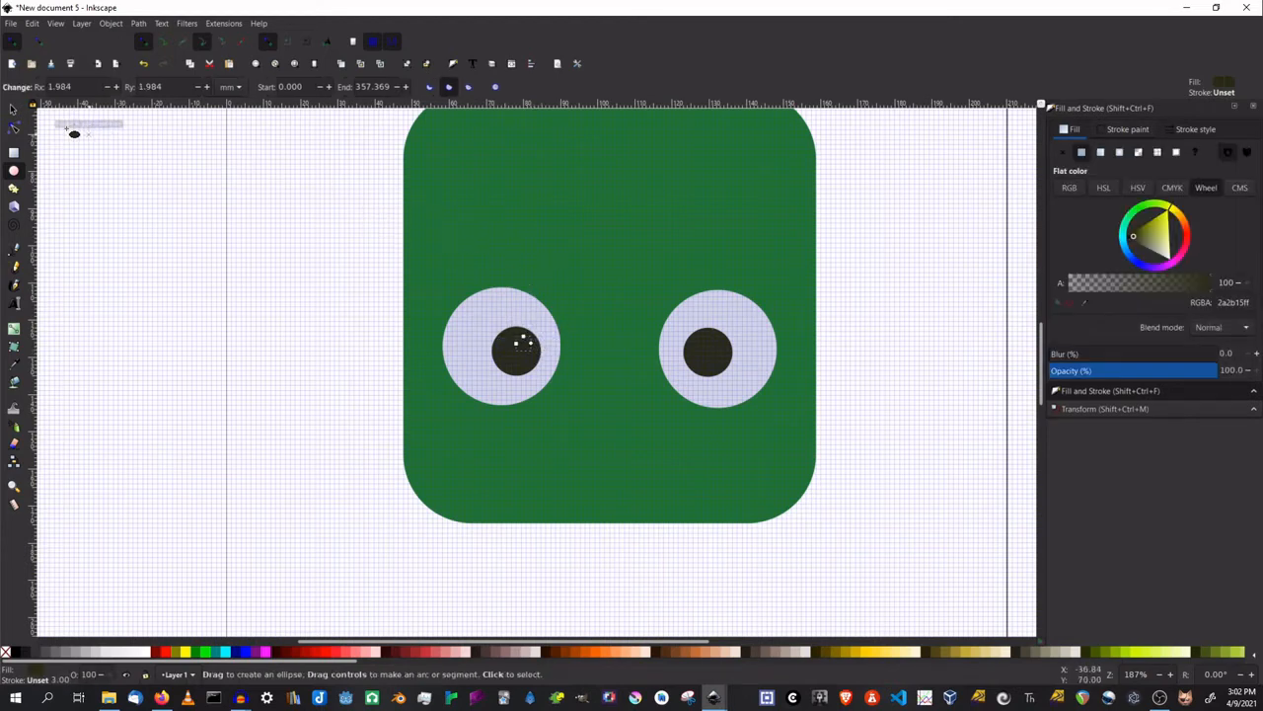
left_click(12, 110)
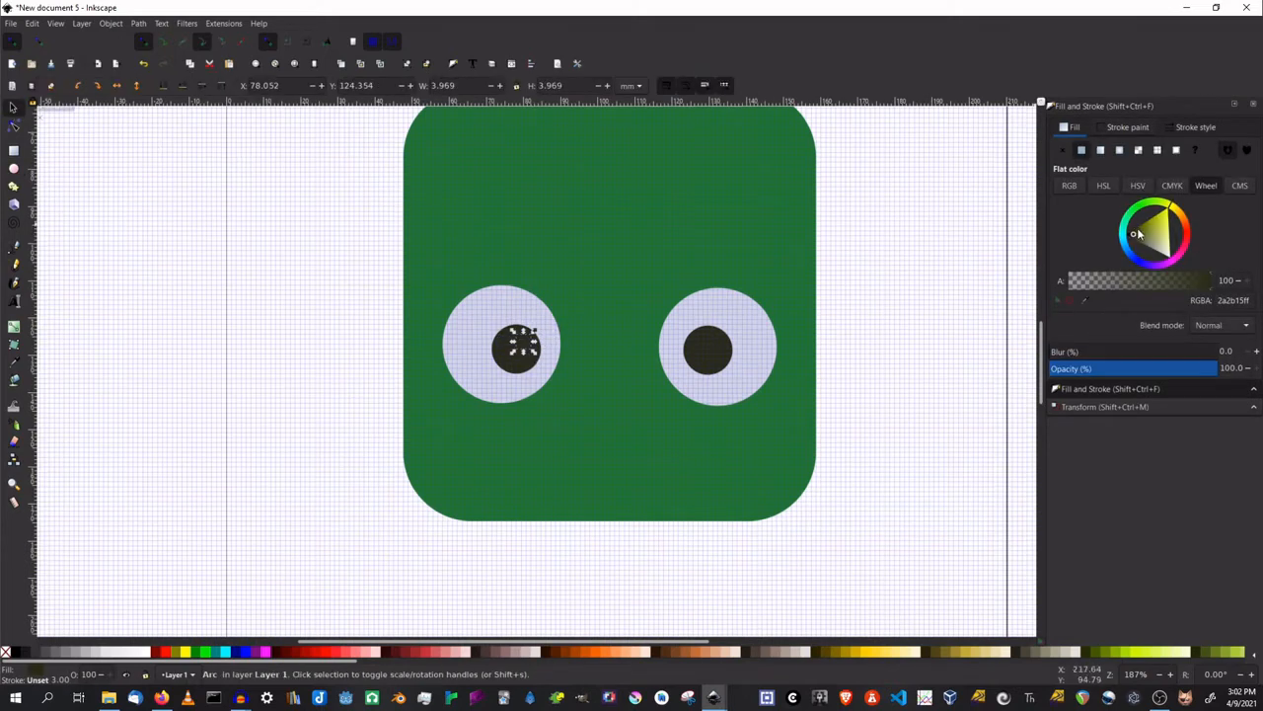
left_click_drag(1135, 237, 1169, 255)
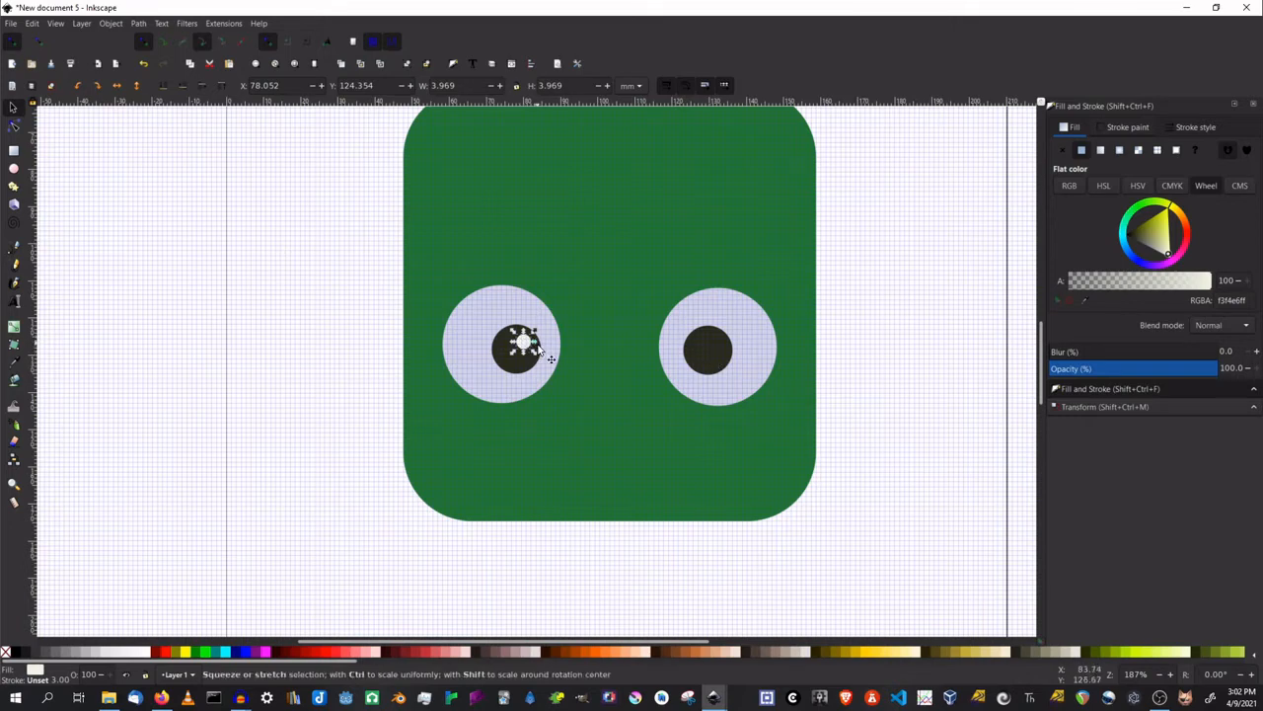
left_click(13, 169)
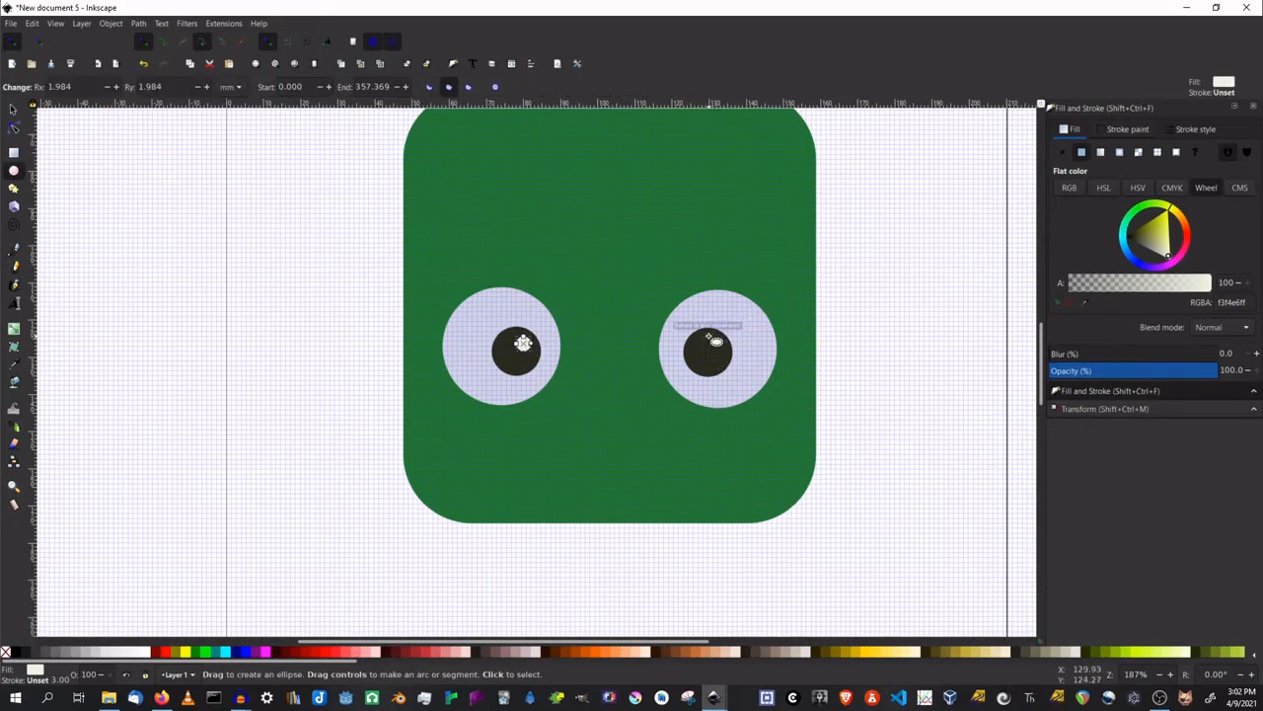
left_click_drag(708, 335, 725, 348)
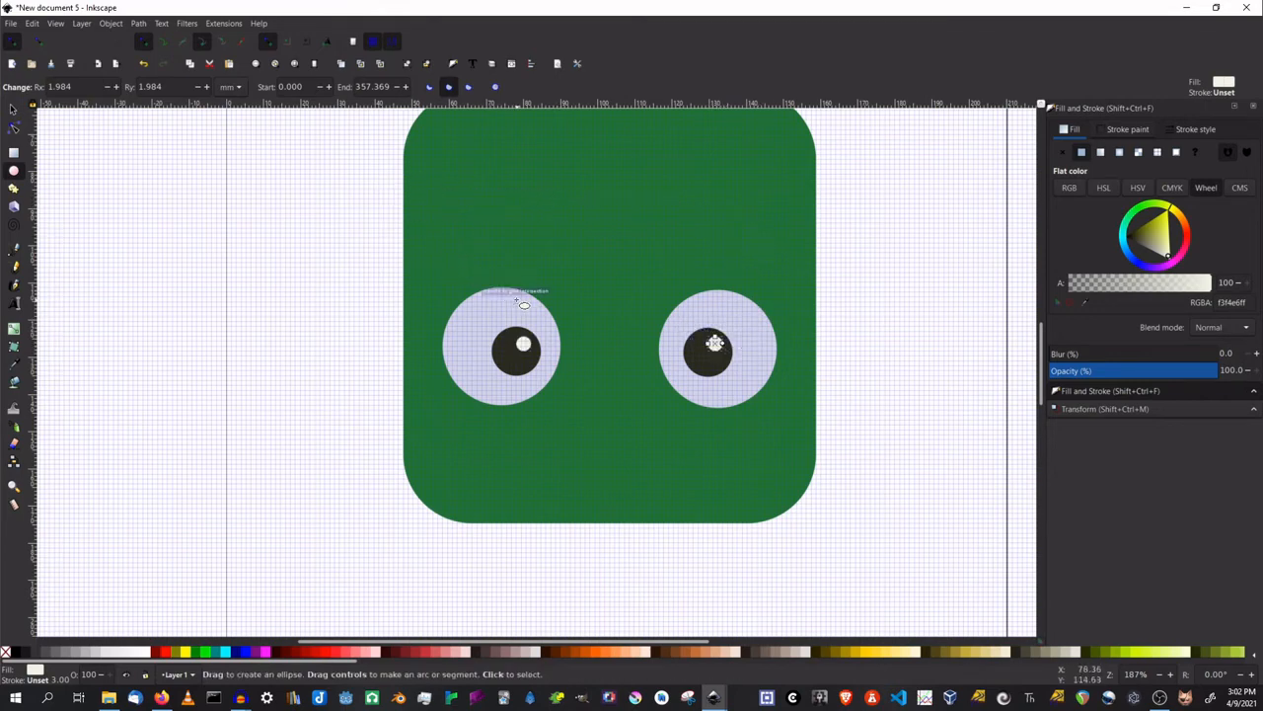
Step: Add a larger off-white highlight circle about 6.6 mm wide above the pupil in each eye
left_click_drag(514, 302, 530, 323)
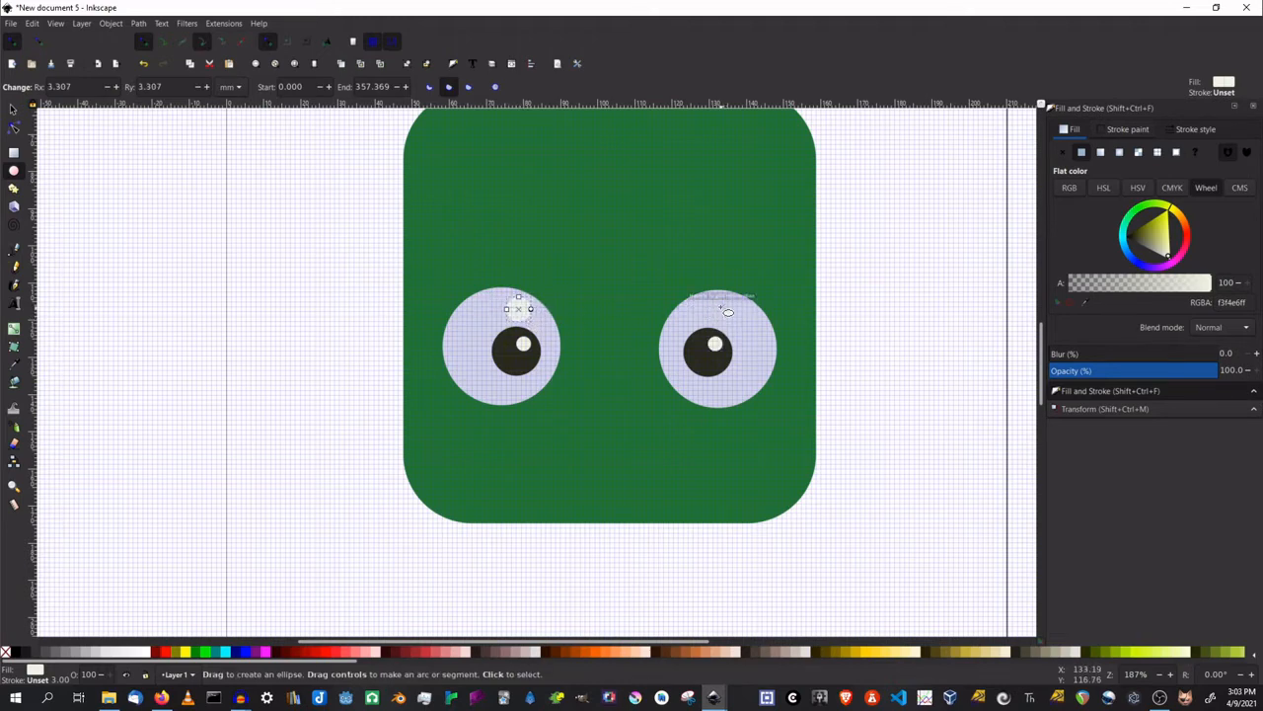
left_click_drag(728, 314, 751, 329)
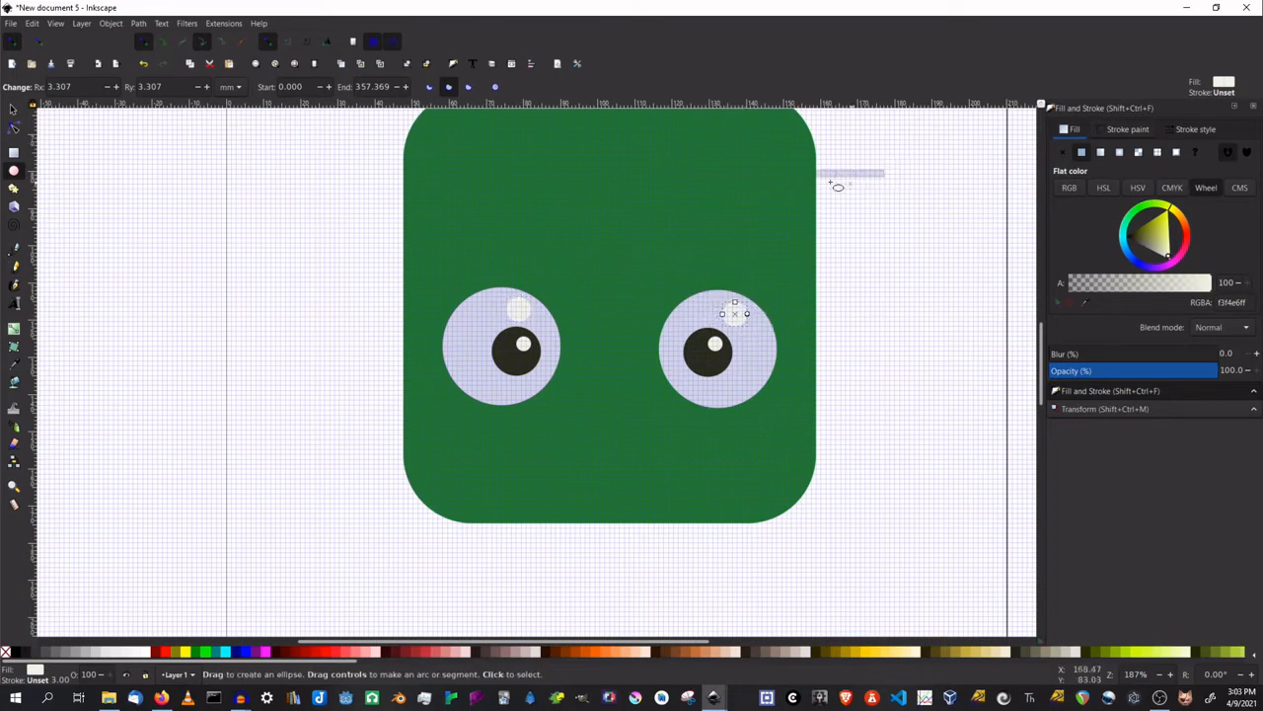
left_click(13, 108)
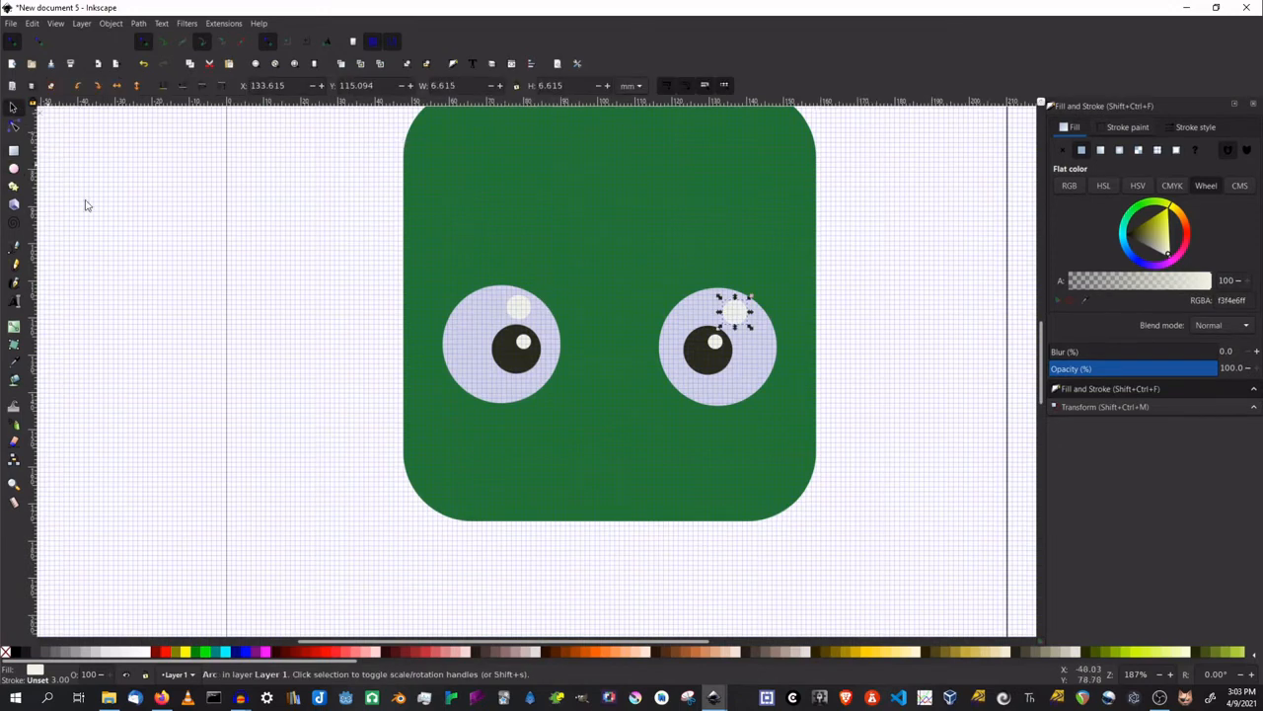
left_click(292, 313)
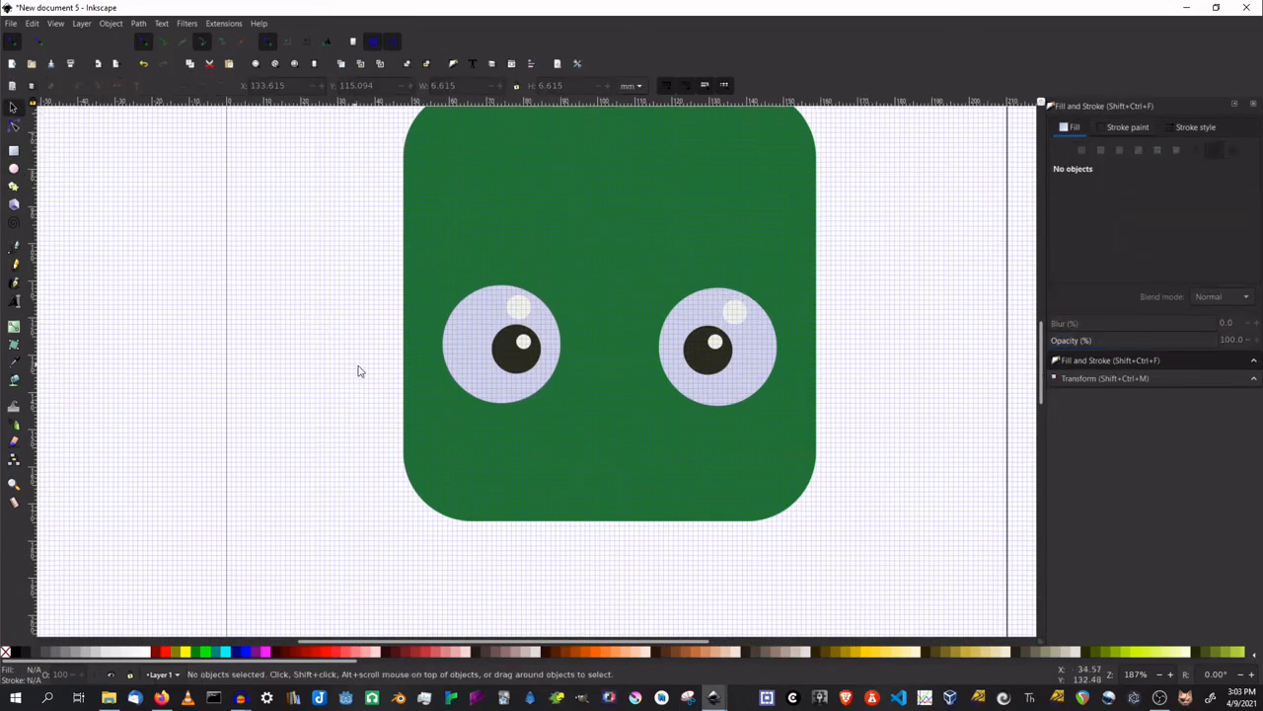
Step: Change the green rounded-square head's fill from a flat color to a linear gradient
scroll(709, 383, "down", 3)
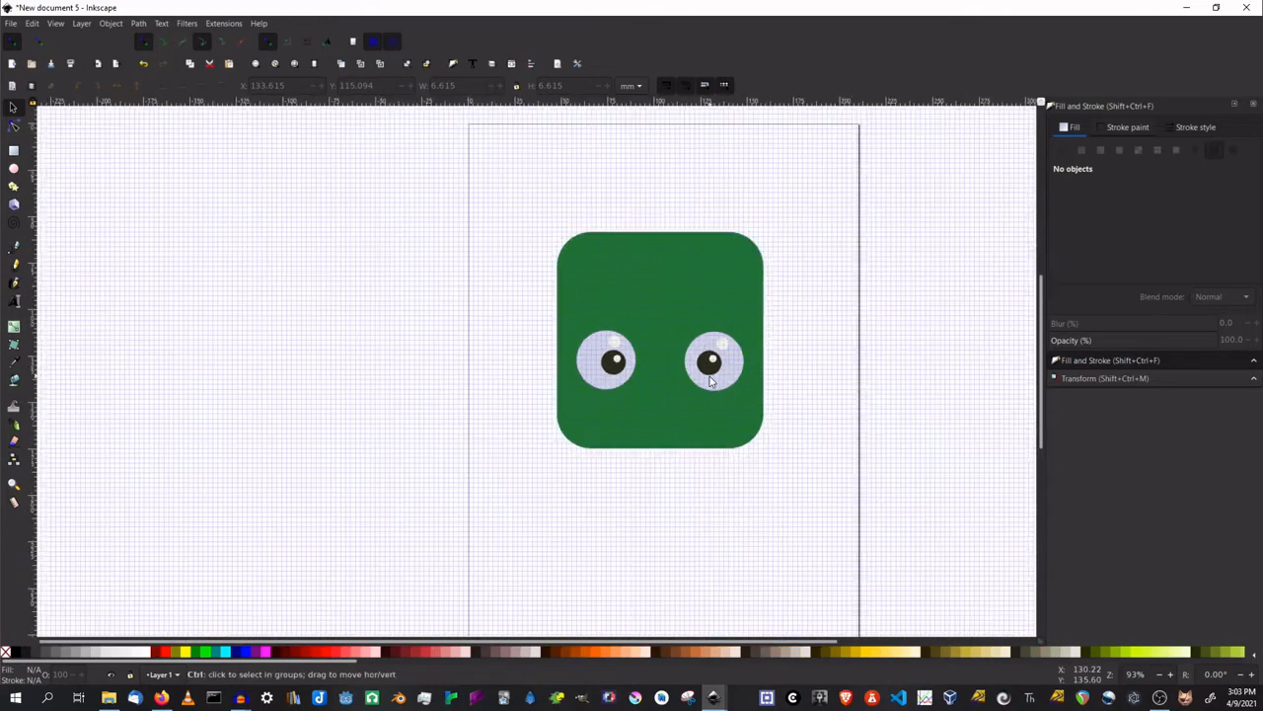
left_click_drag(835, 417, 641, 436)
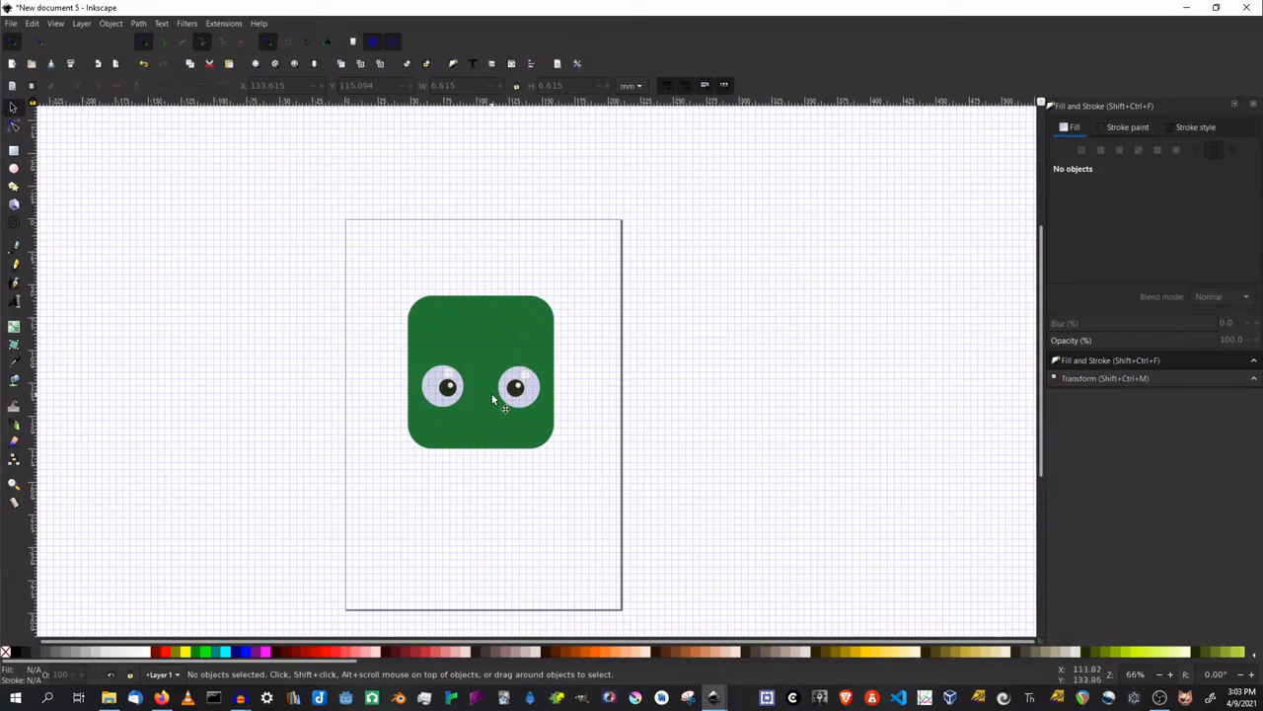
scroll(479, 396, "up", 3)
left_click_drag(436, 440, 527, 394)
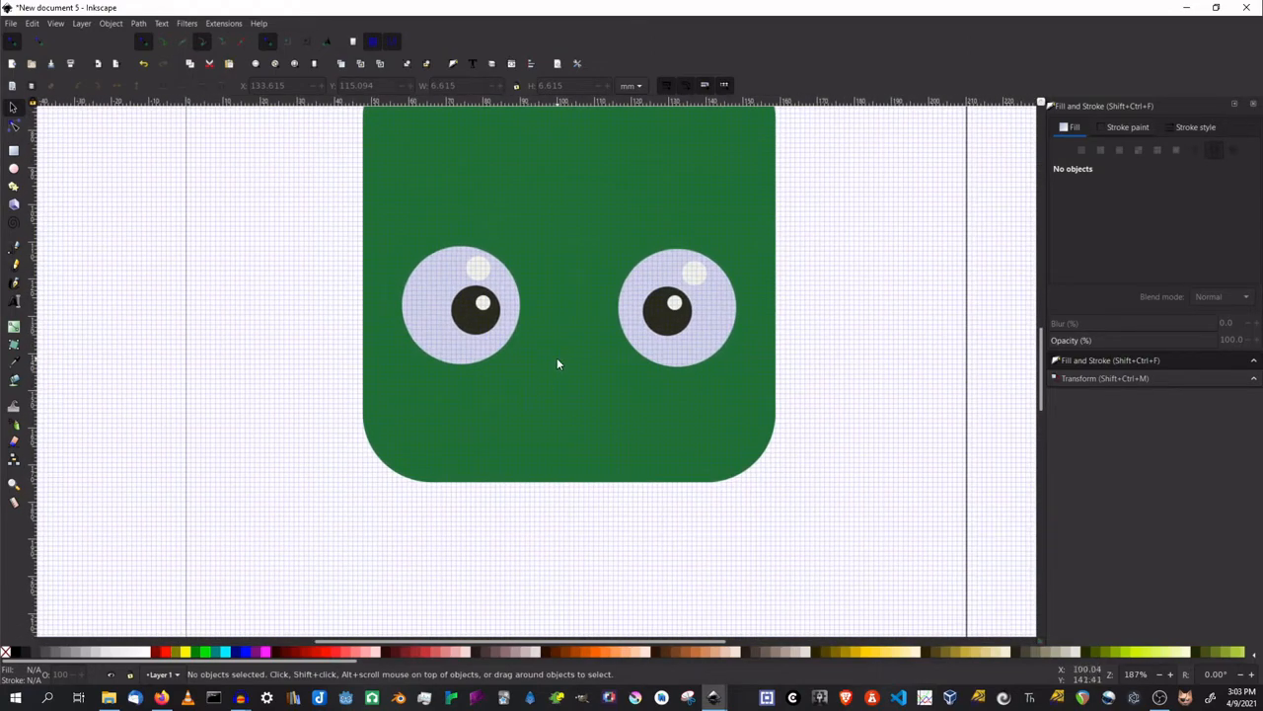
scroll(561, 344, "down", 1)
left_click_drag(562, 354, 548, 405)
left_click(581, 279)
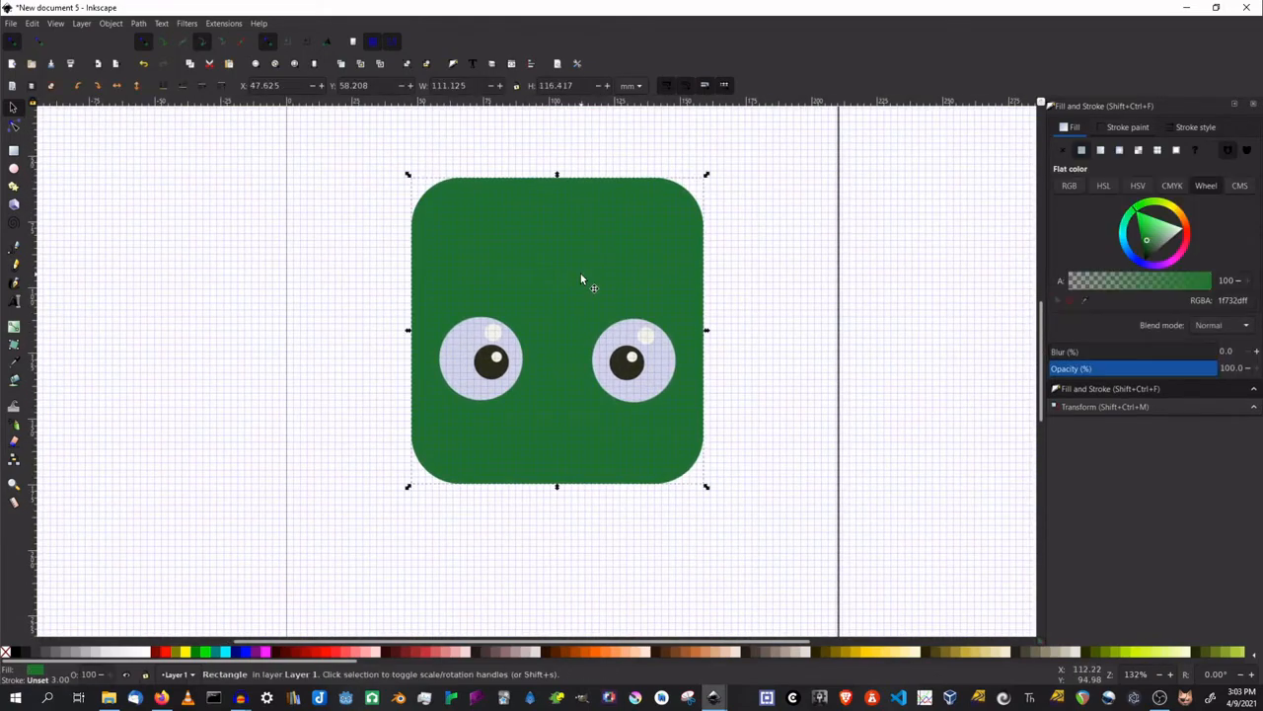
left_click(1101, 150)
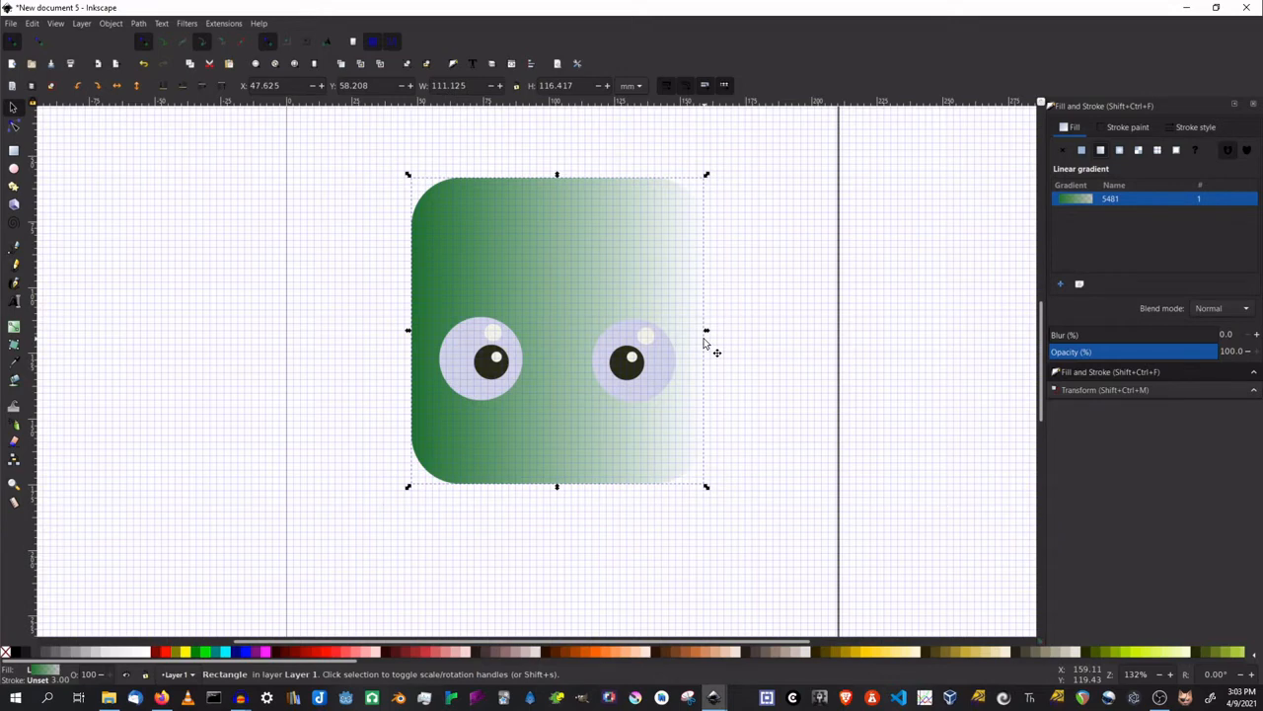
Step: Set the right end stop of the head's gradient to a fully opaque bright green, 55b927
left_click(1081, 284)
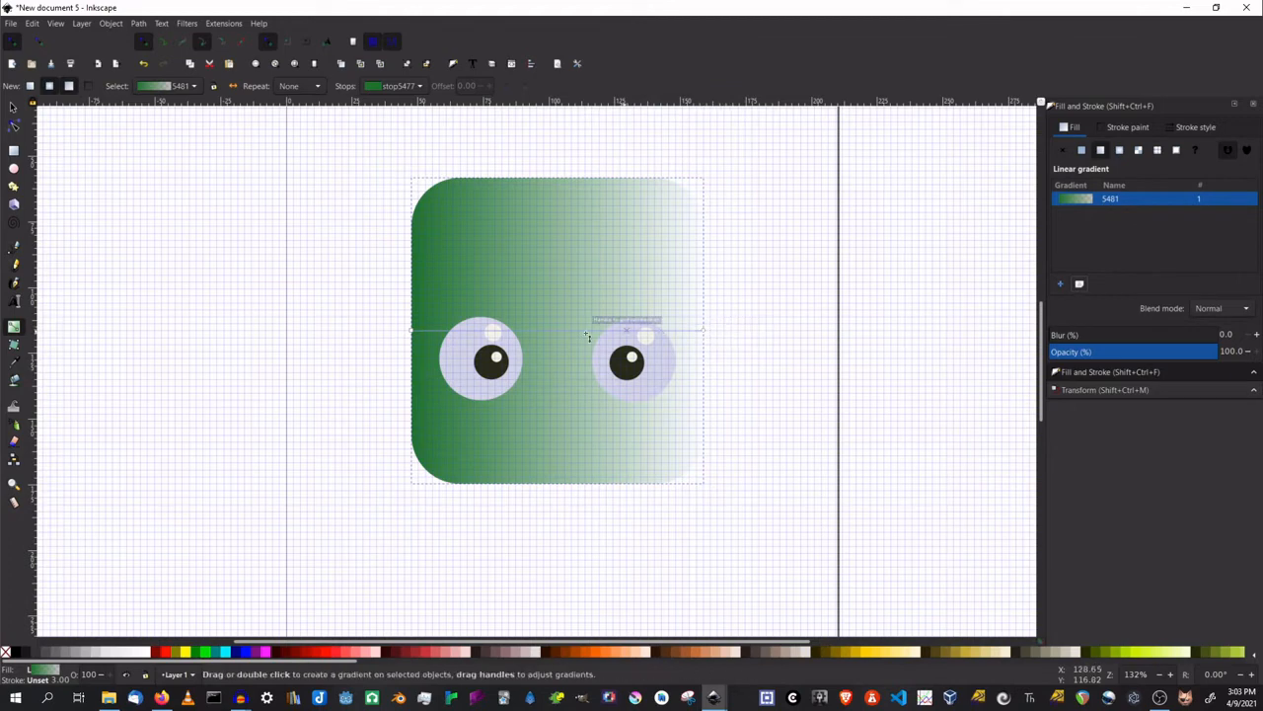
left_click(705, 333)
left_click_drag(1077, 279, 1220, 285)
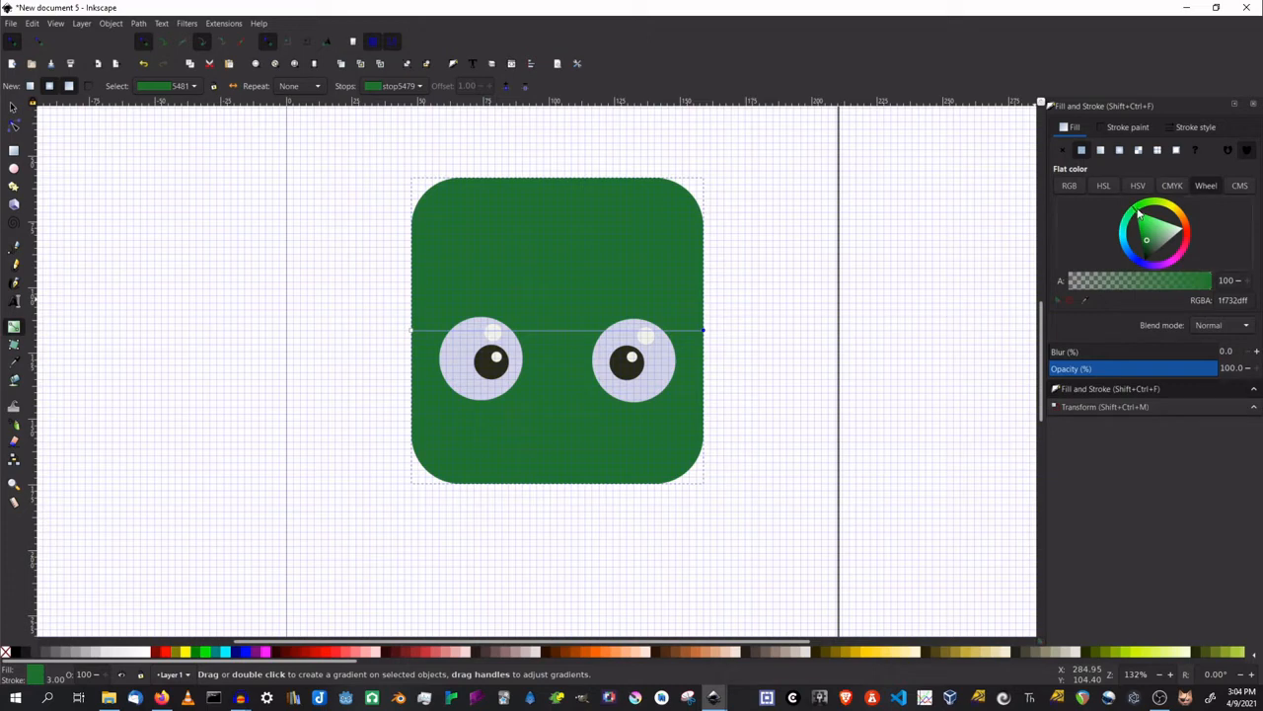
mouse_move(1139, 212)
left_mouse_down()
mouse_move(1155, 205)
mouse_move(1150, 228)
left_mouse_up()
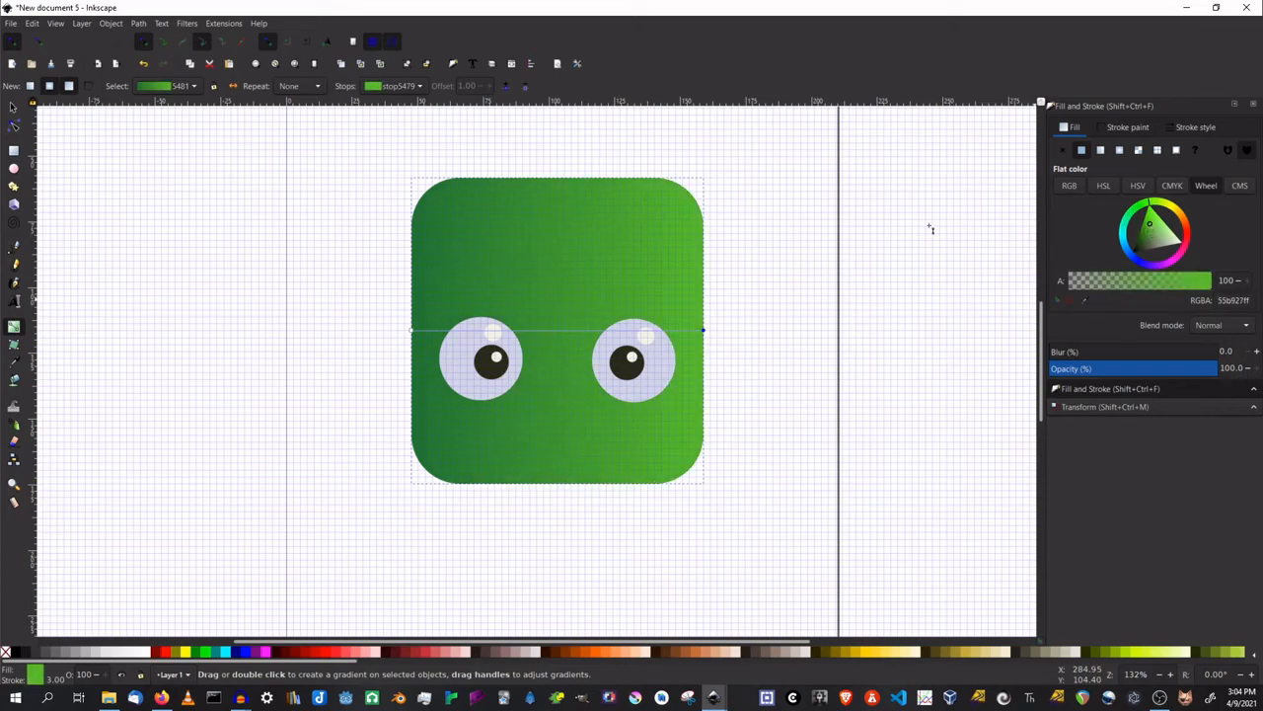
left_click(13, 107)
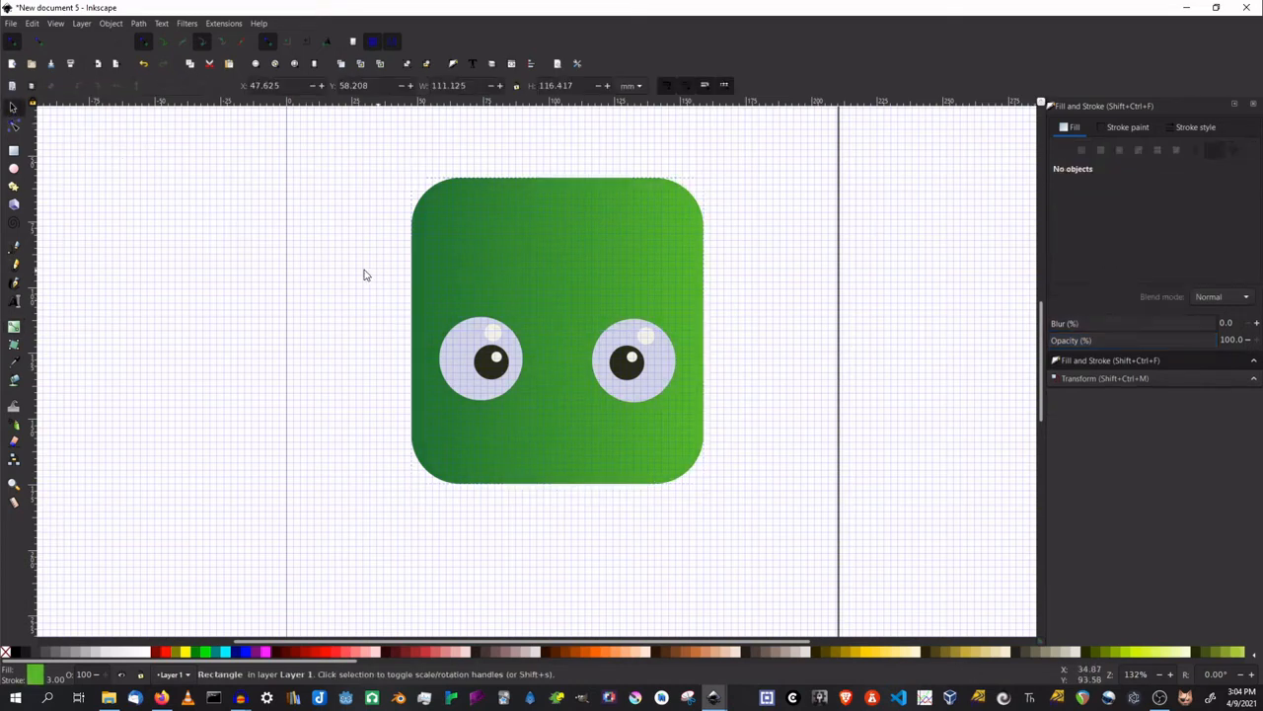
left_click(363, 275)
Step: Draw a rounded rectangle about 32 by 42 mm above the right eye, with a vertical corner radius of about 8 mm
scroll(392, 333, "down", 2, "ctrl")
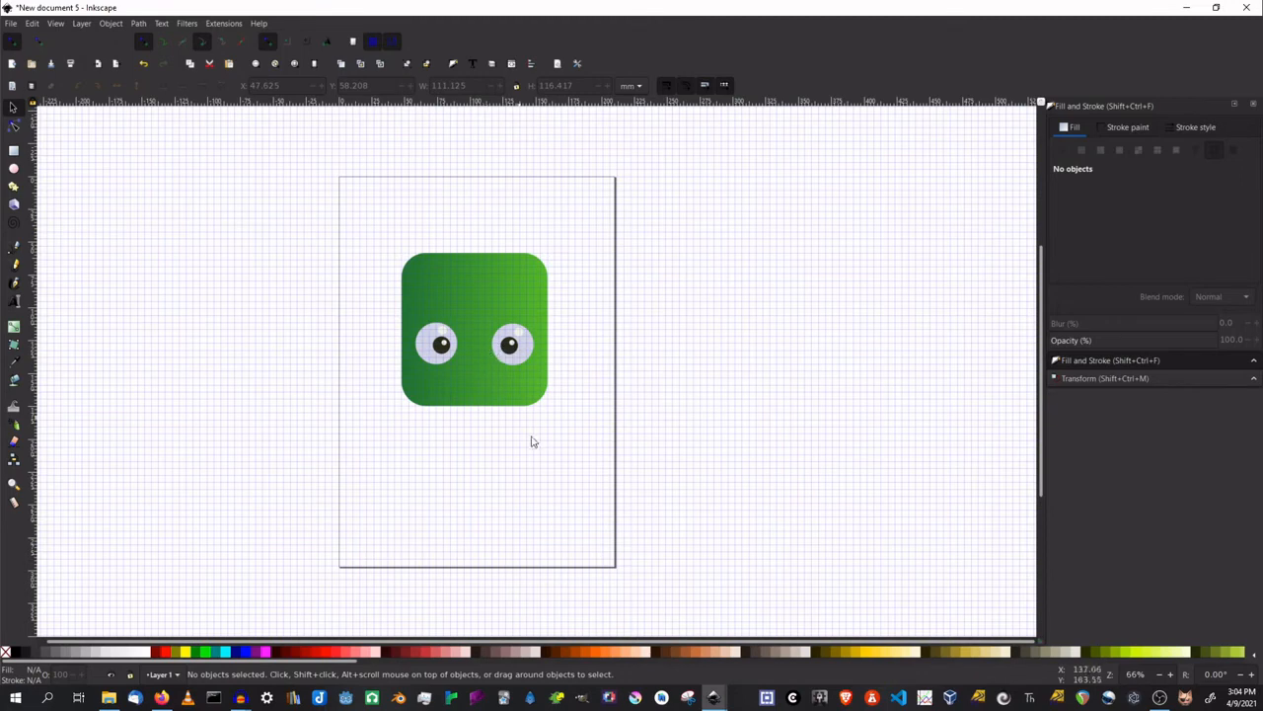
left_click_drag(542, 453, 586, 474)
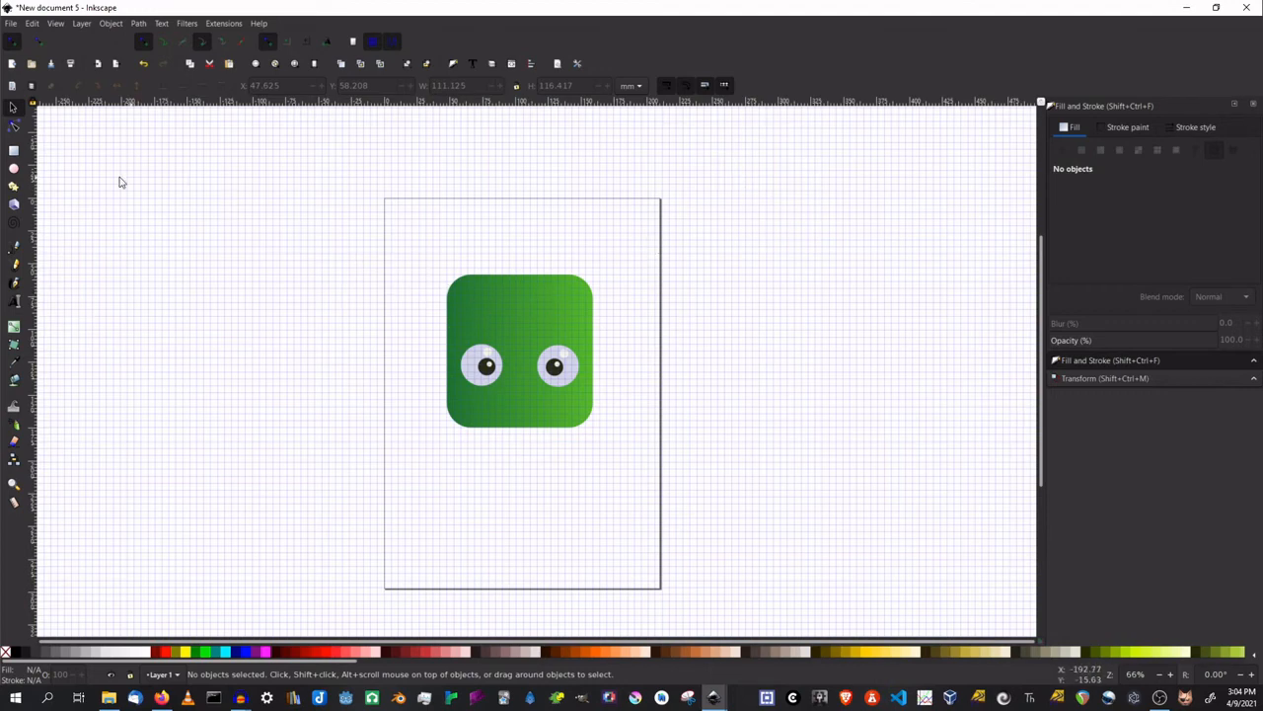
left_click(14, 151)
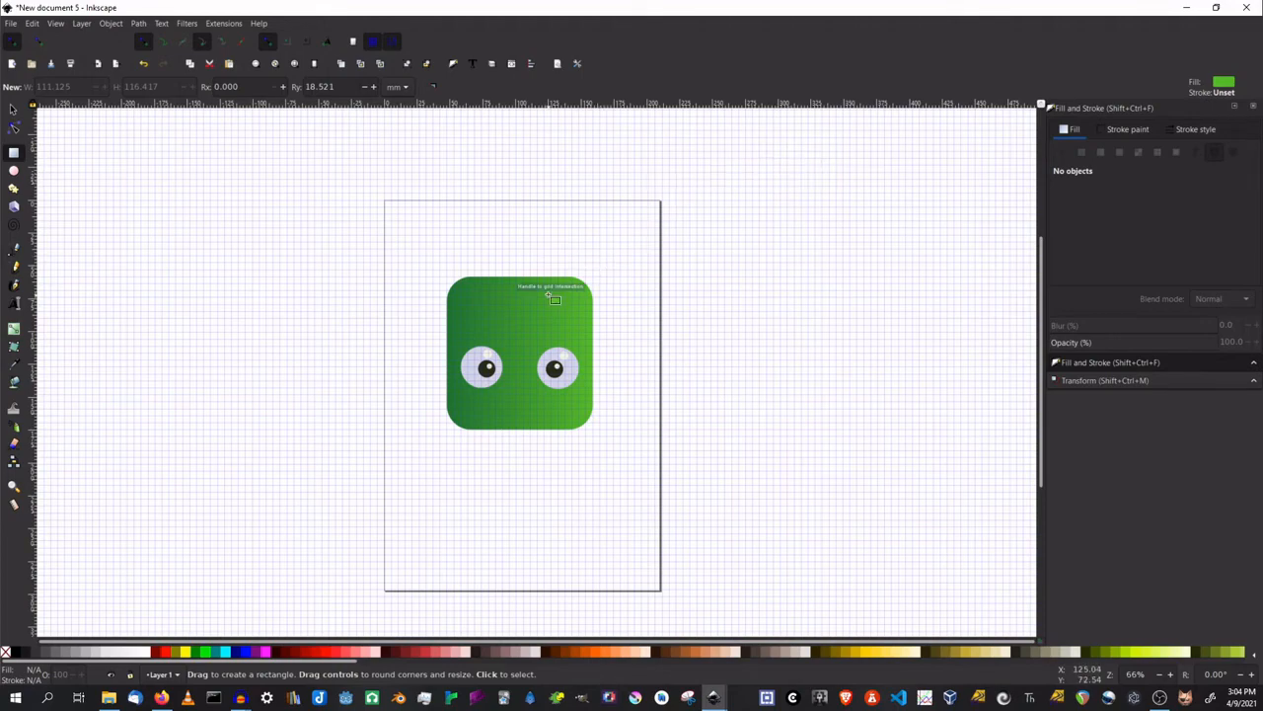
scroll(548, 306, "up", 1)
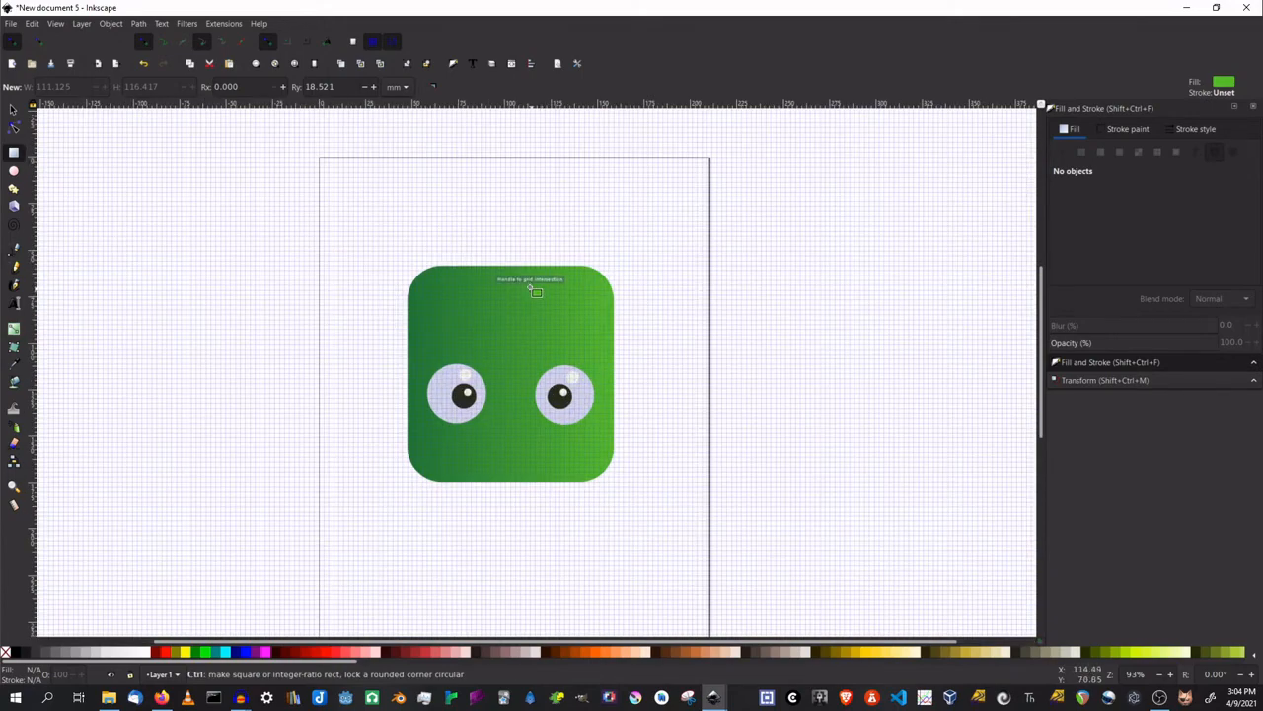
left_click_drag(541, 299, 586, 364)
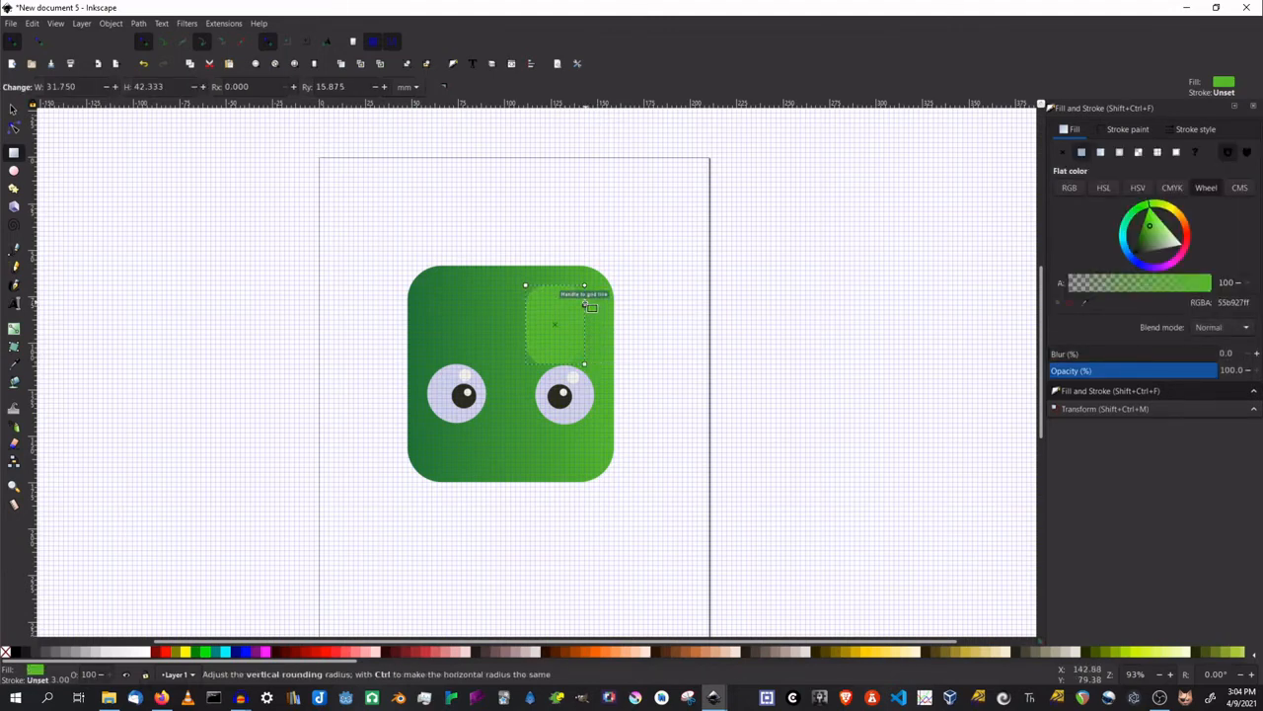
left_click_drag(588, 305, 585, 299)
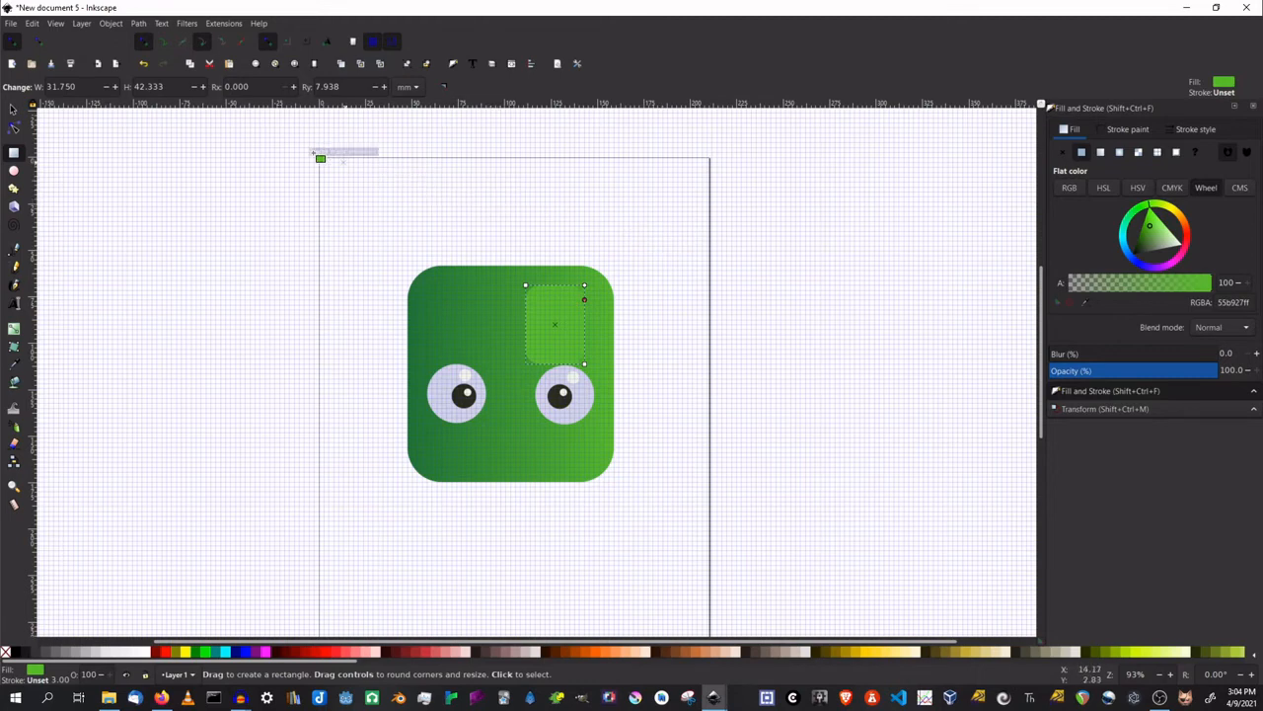
Step: Fill the small rounded rectangle with a vertical linear gradient from light green, add467, at its top to transparent at its bottom
left_click(1100, 154)
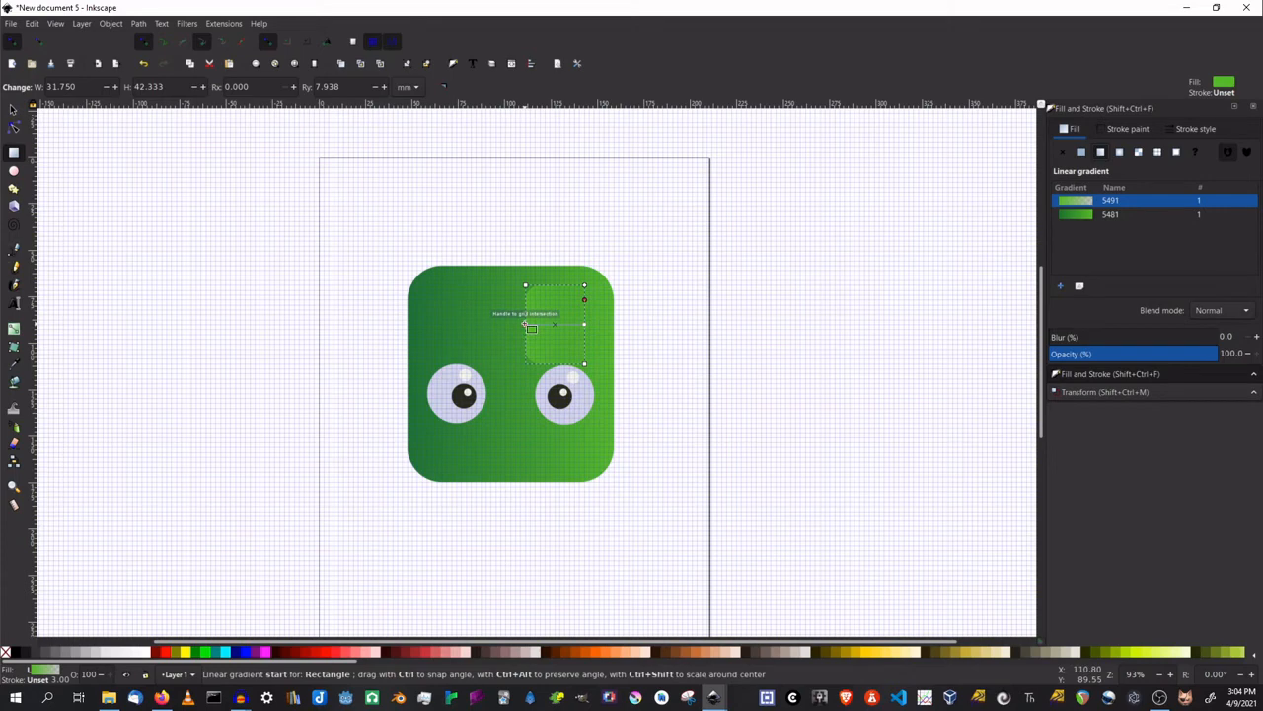
left_click_drag(531, 326, 560, 364)
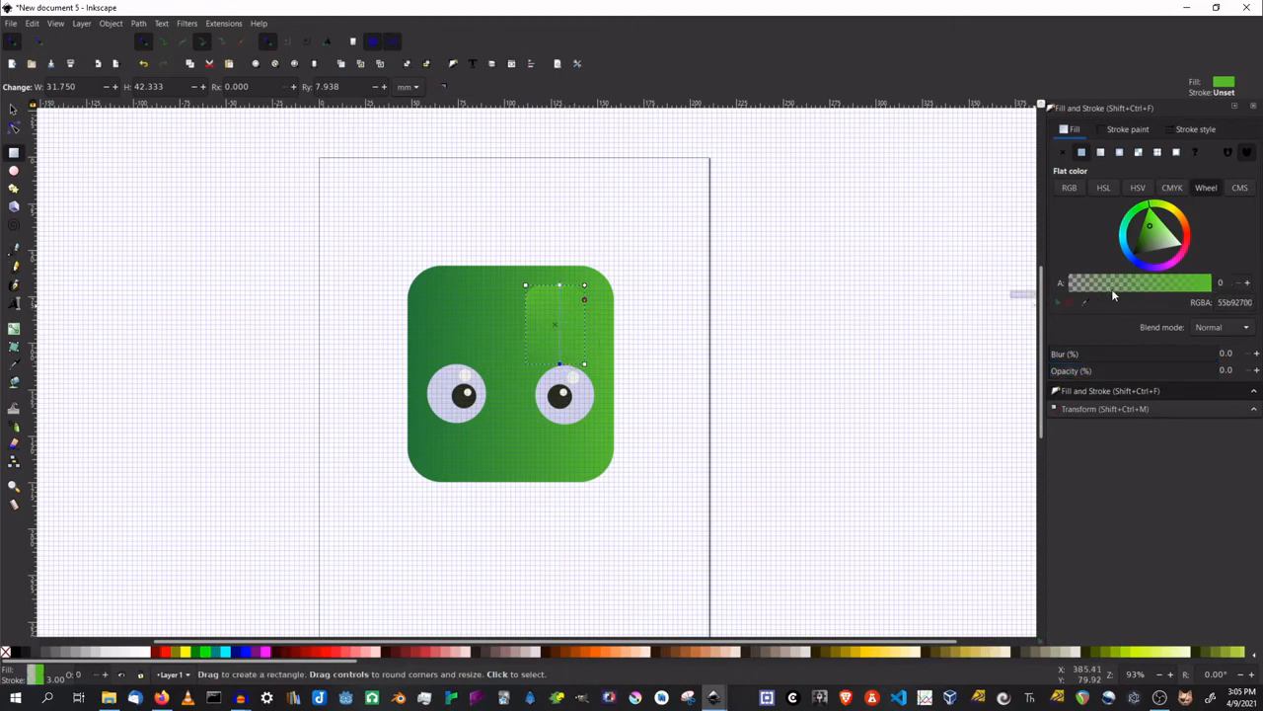
left_click(567, 286)
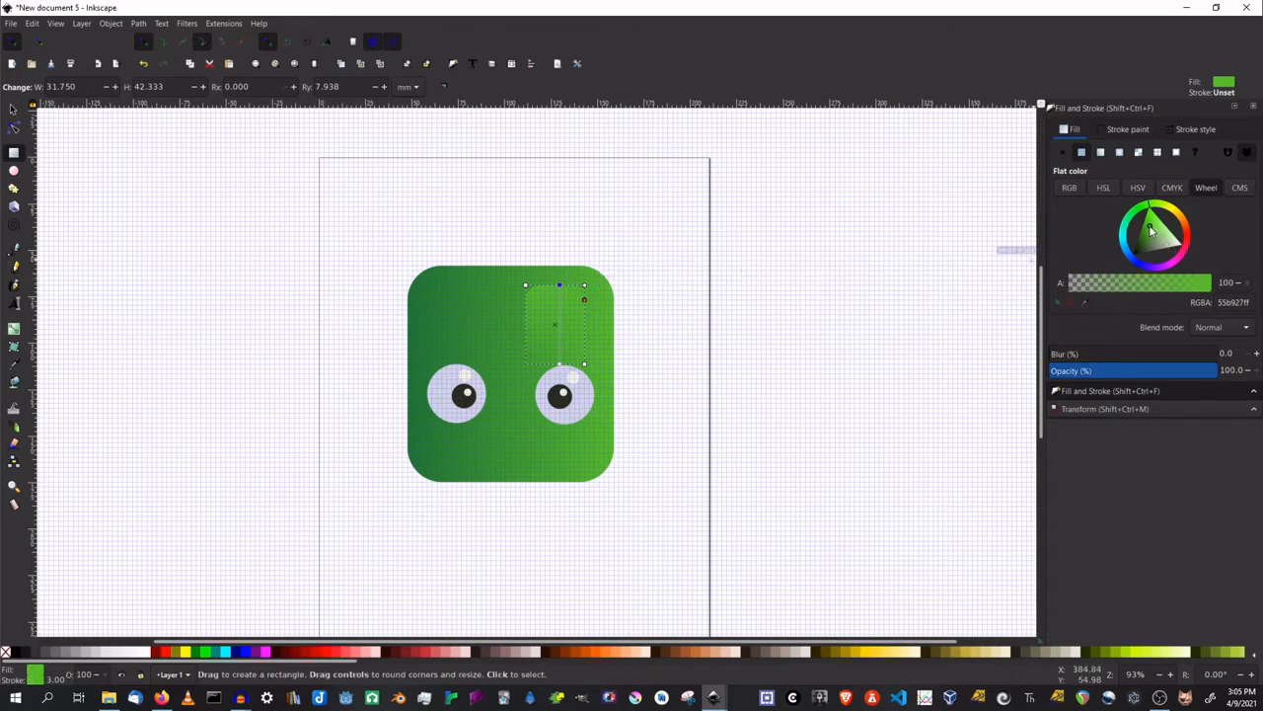
left_click_drag(1150, 228, 1161, 207)
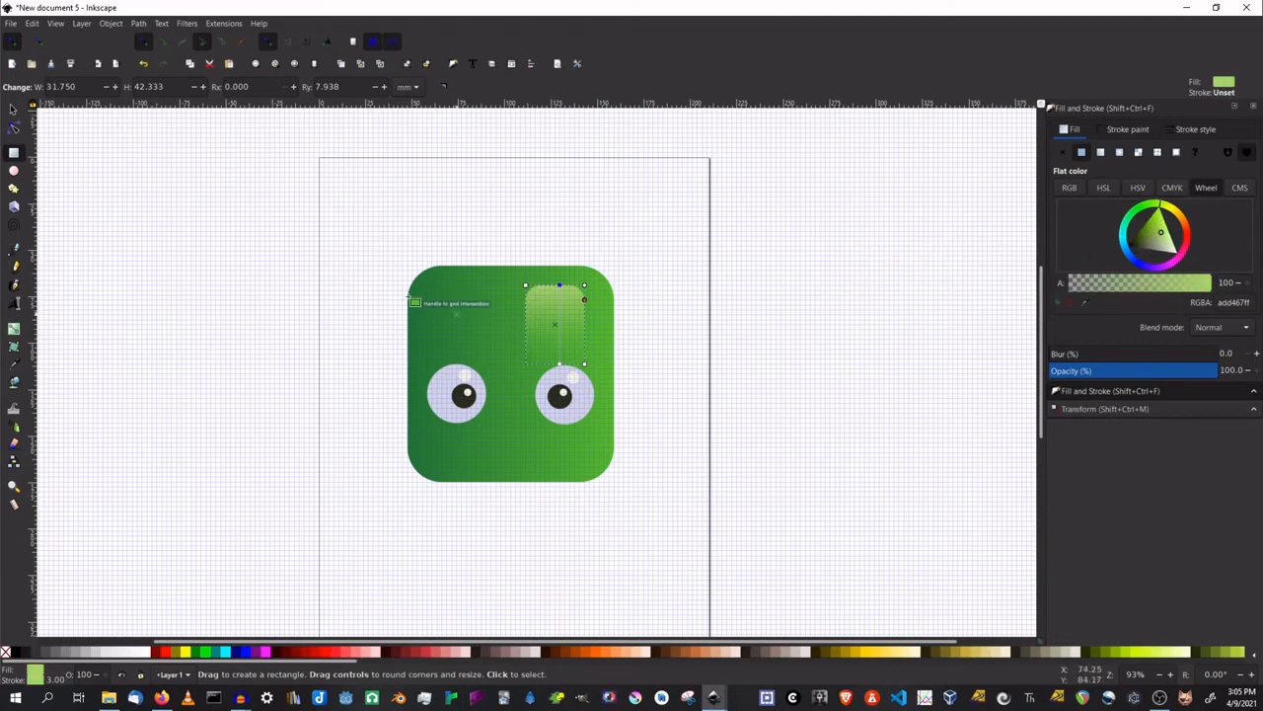
left_click(14, 108)
left_click(167, 273)
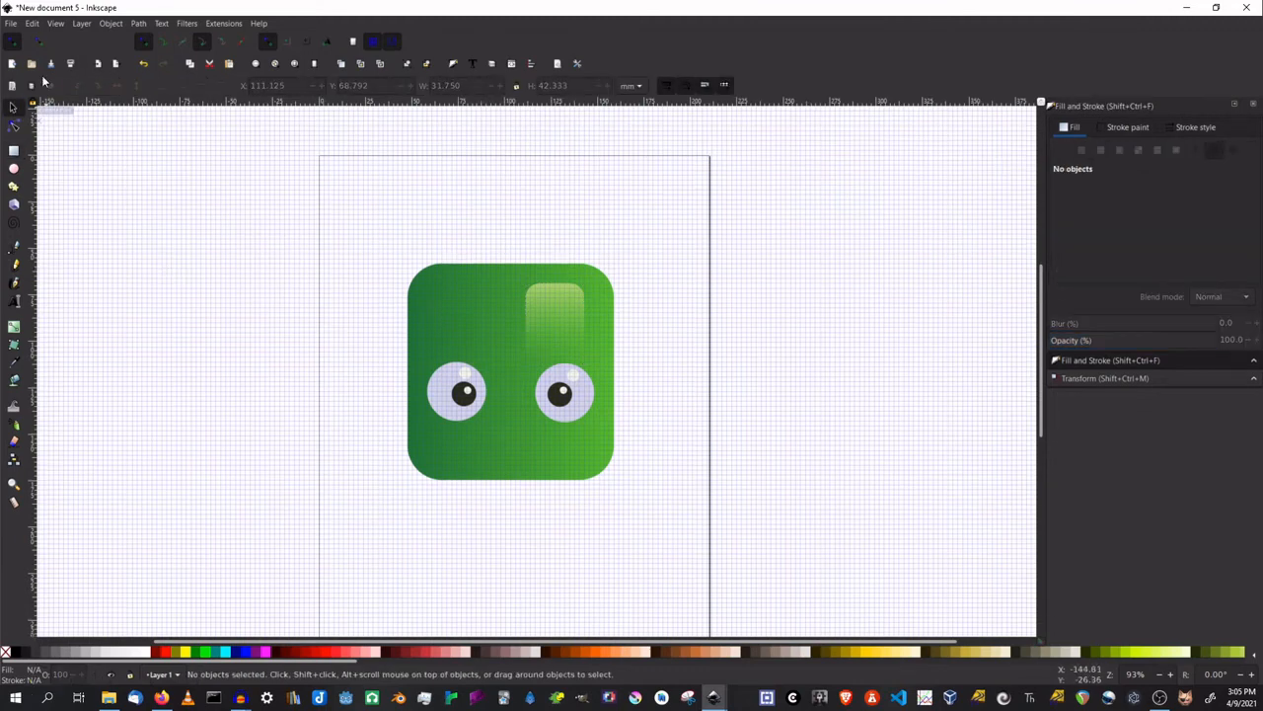
Step: Hide the page grid
left_click(57, 25)
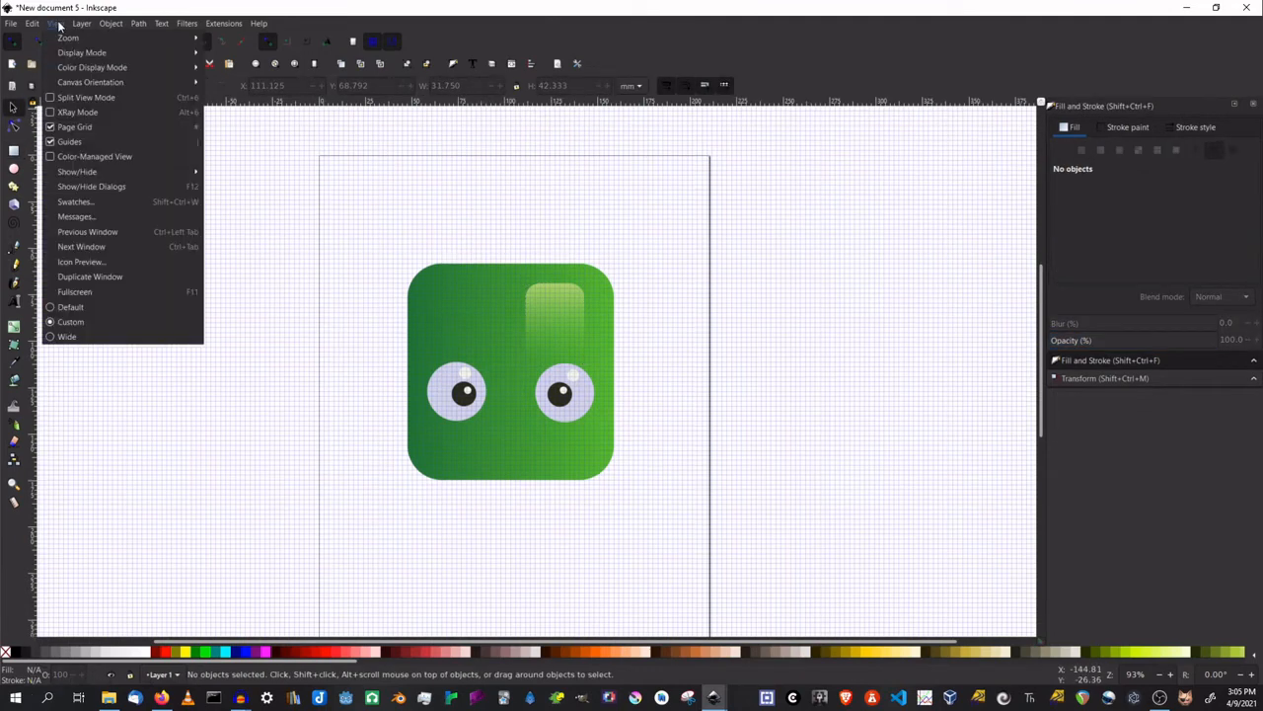
left_click(85, 128)
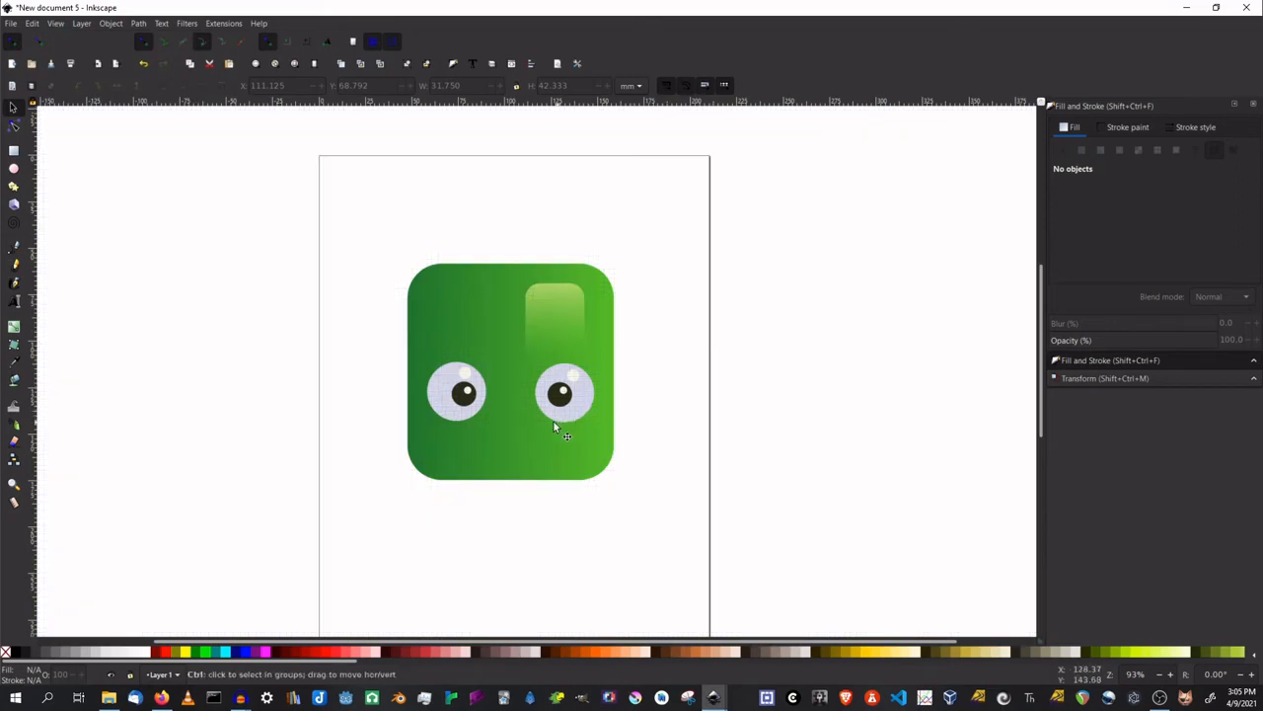
Step: Show the page grid again
scroll(544, 419, "down", 3)
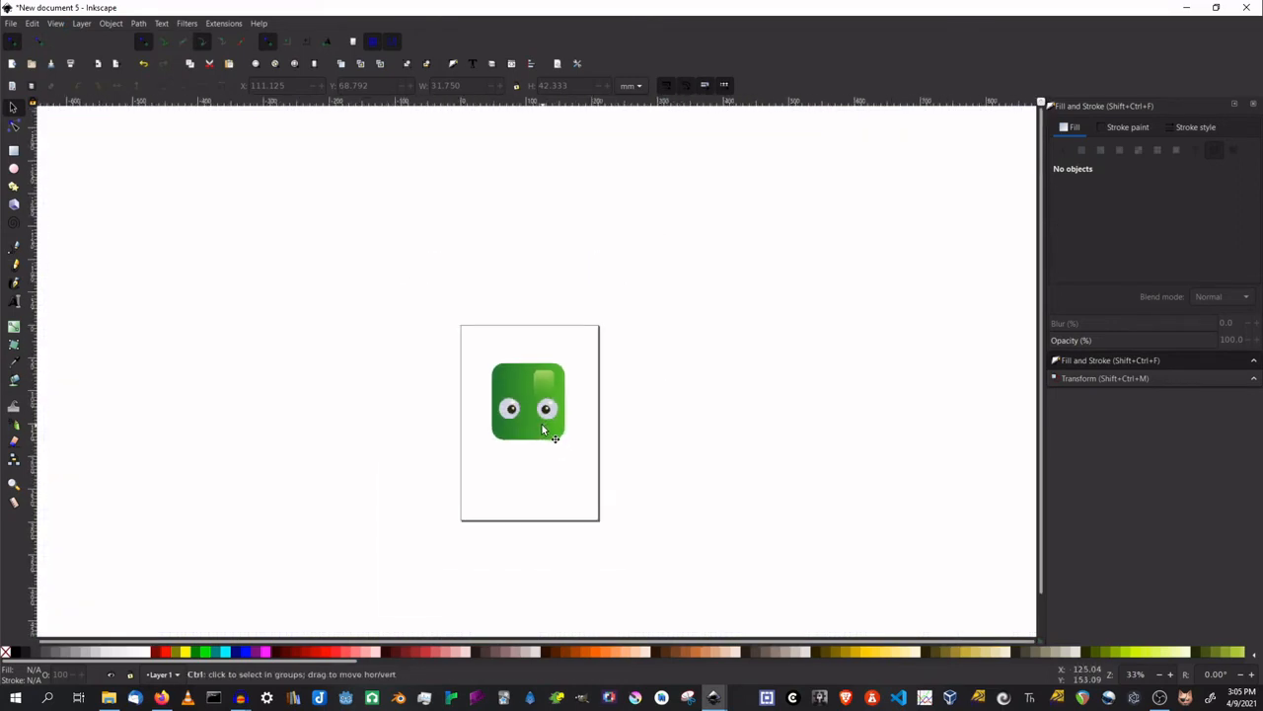
scroll(544, 421, "down", 1)
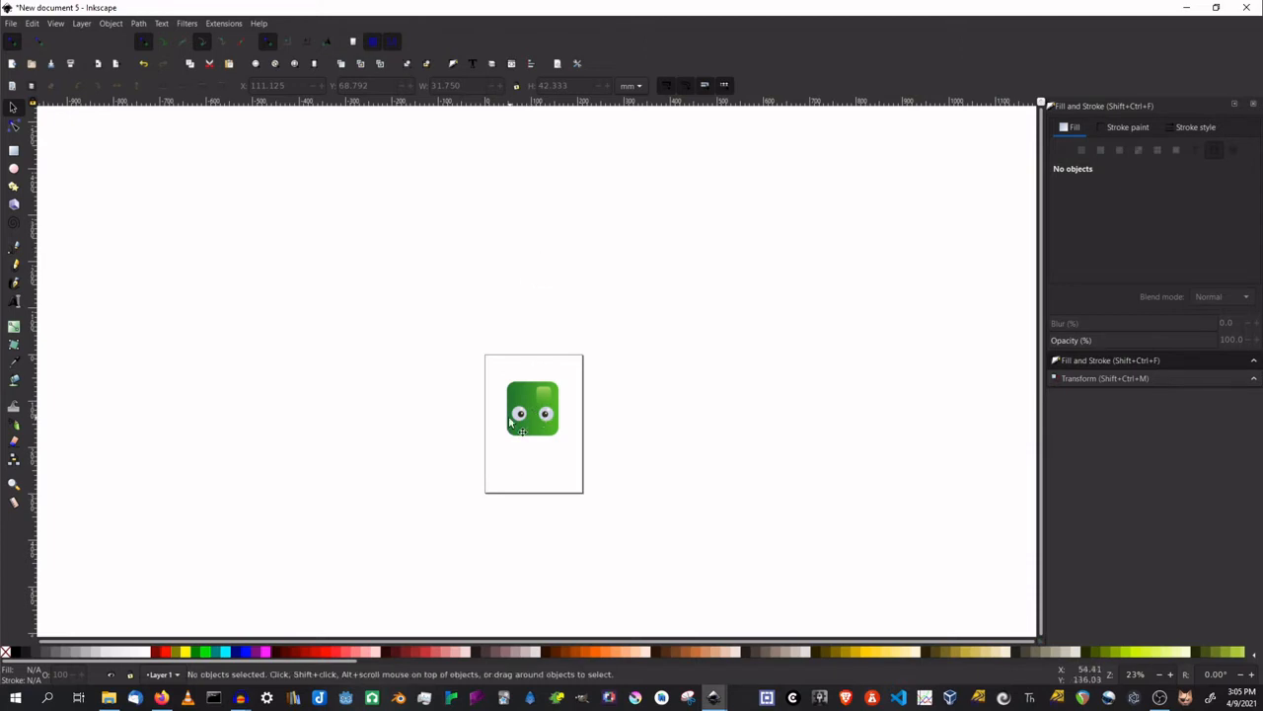
scroll(509, 420, "up", 3)
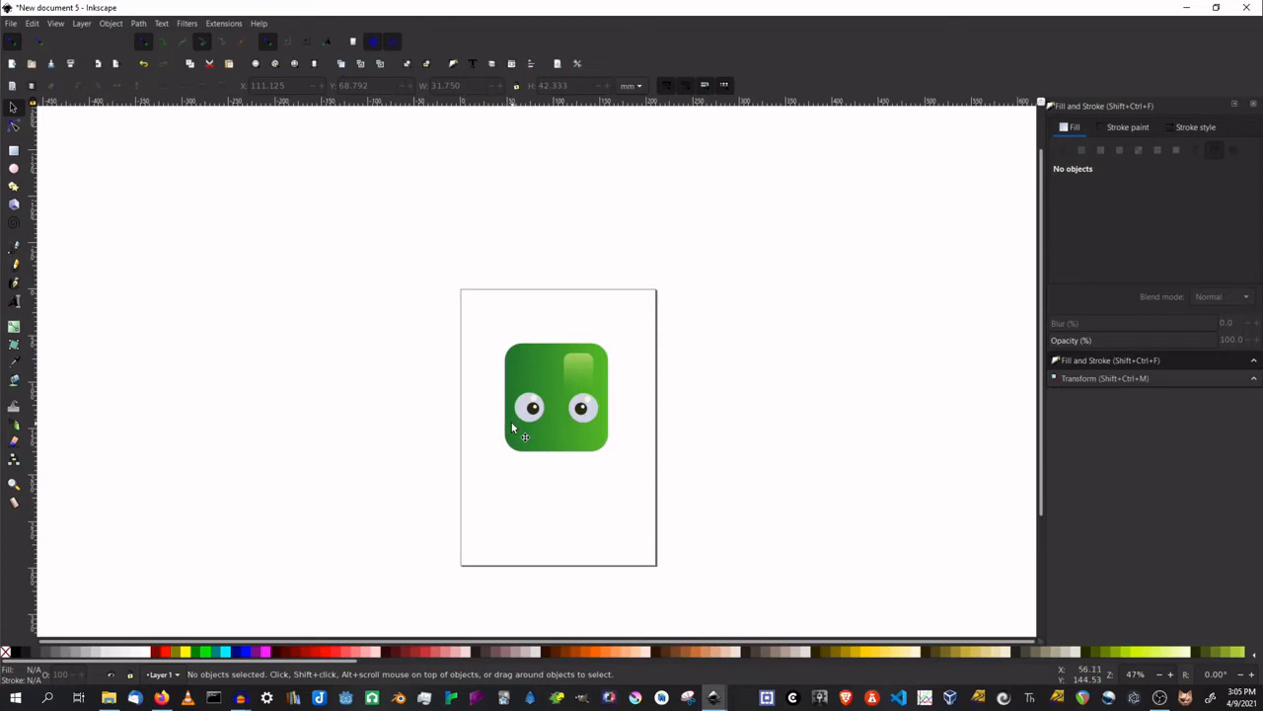
scroll(511, 421, "up", 1)
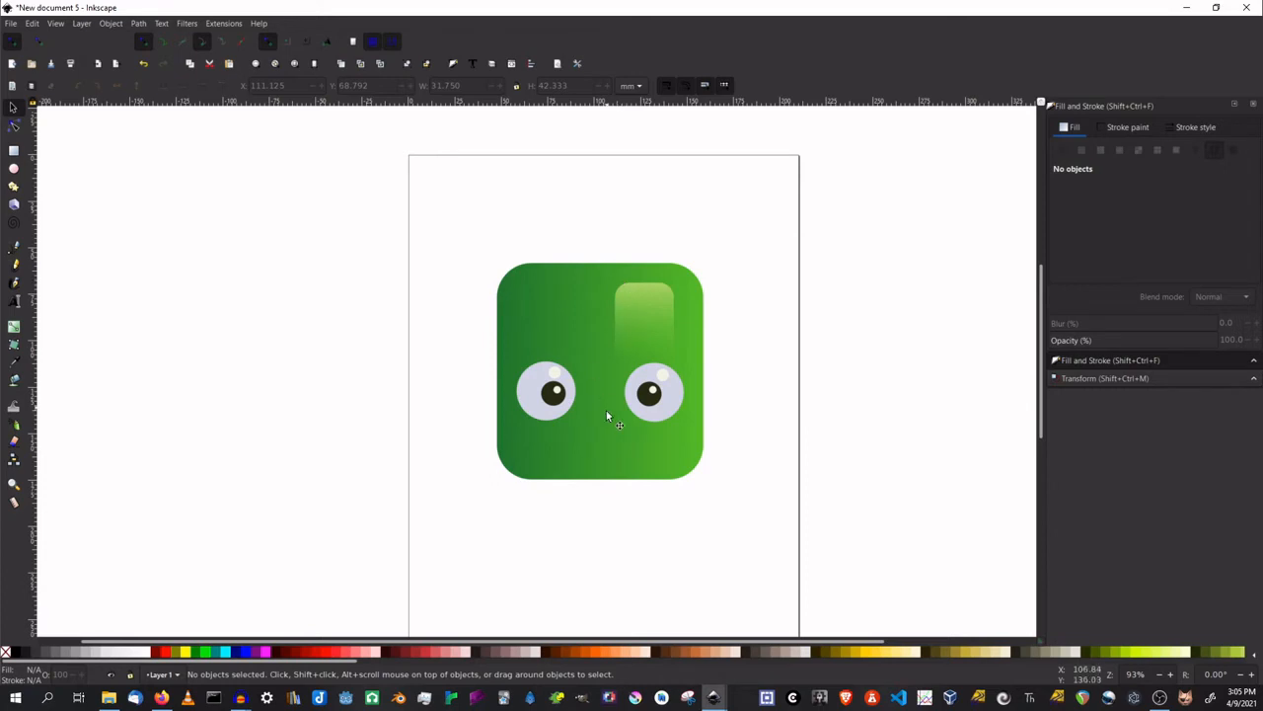
left_click(56, 22)
left_click(79, 126)
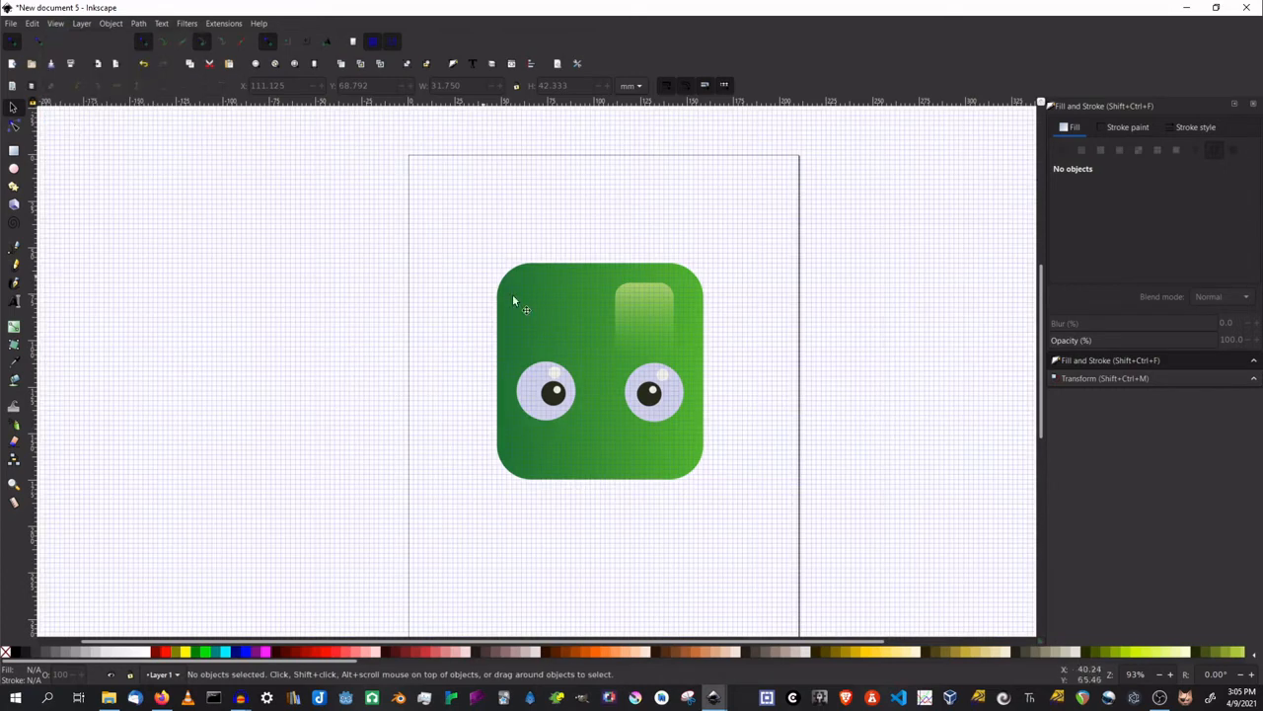
Step: Draw a rounded rectangle about 8 by 5 mm between the eyes and another about 16 by 8 mm directly beneath it
scroll(615, 427, "up", 1, "ctrl")
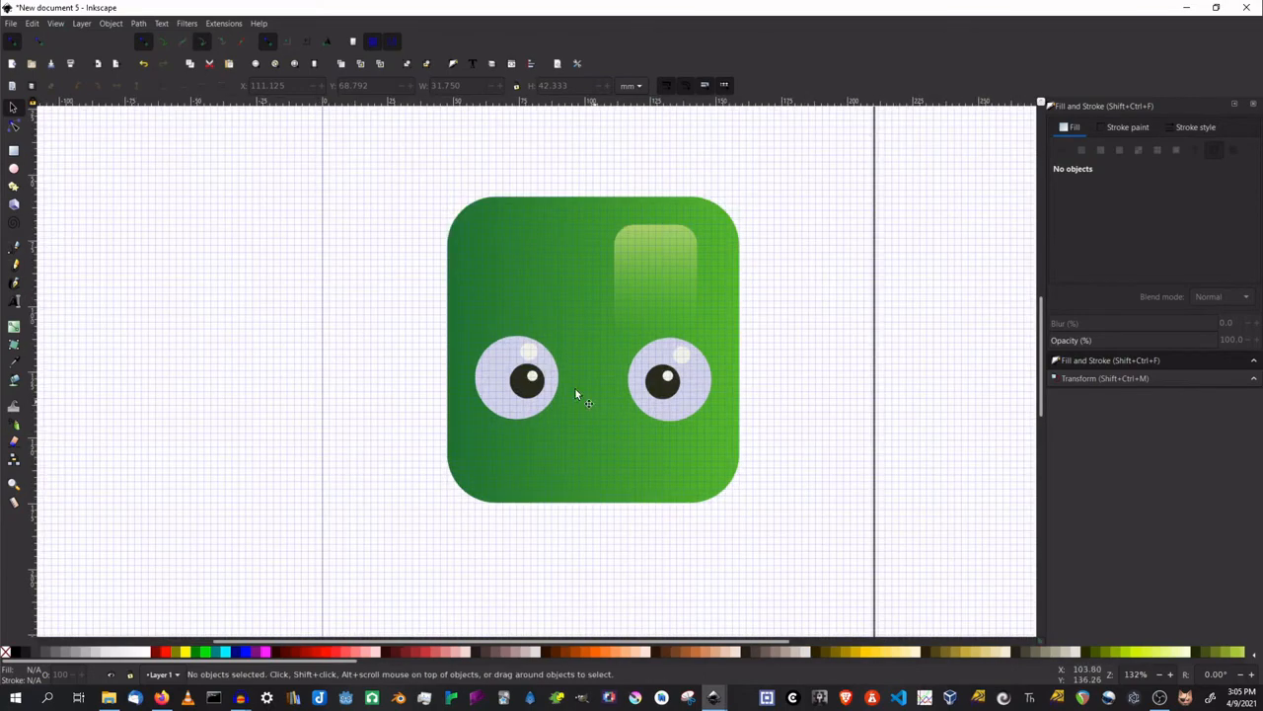
left_click(13, 150)
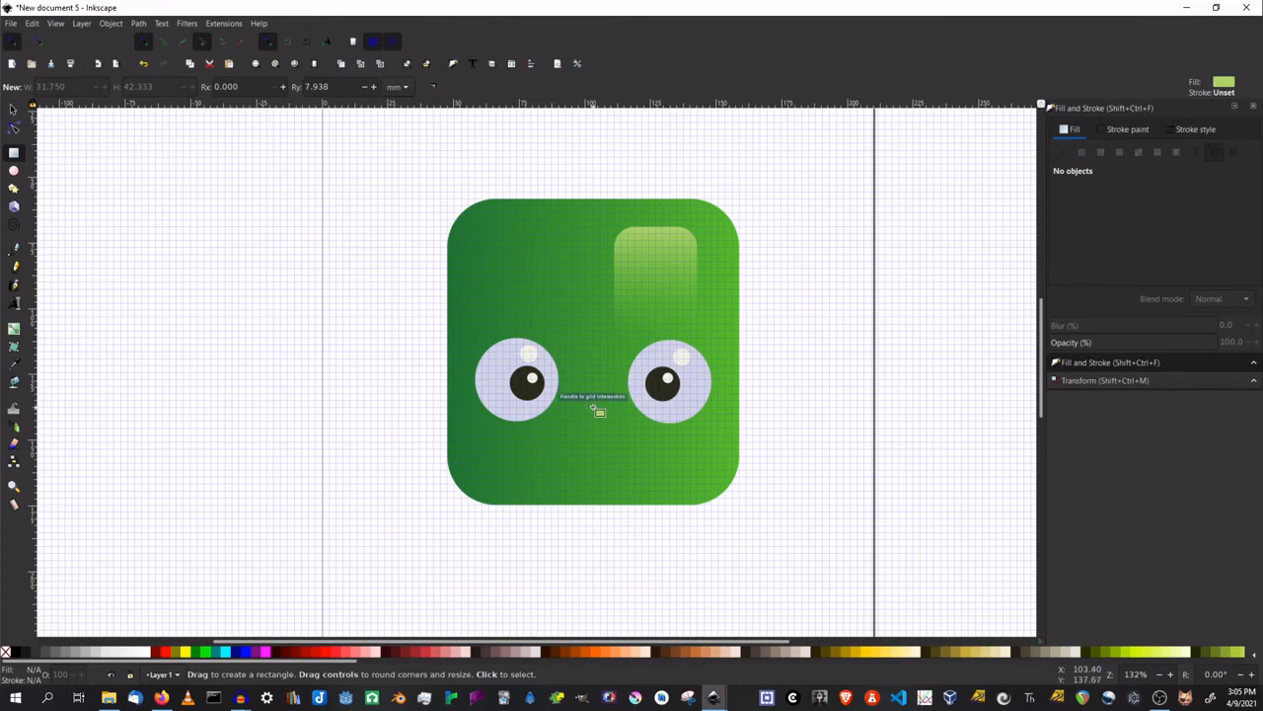
left_click_drag(594, 407, 611, 423)
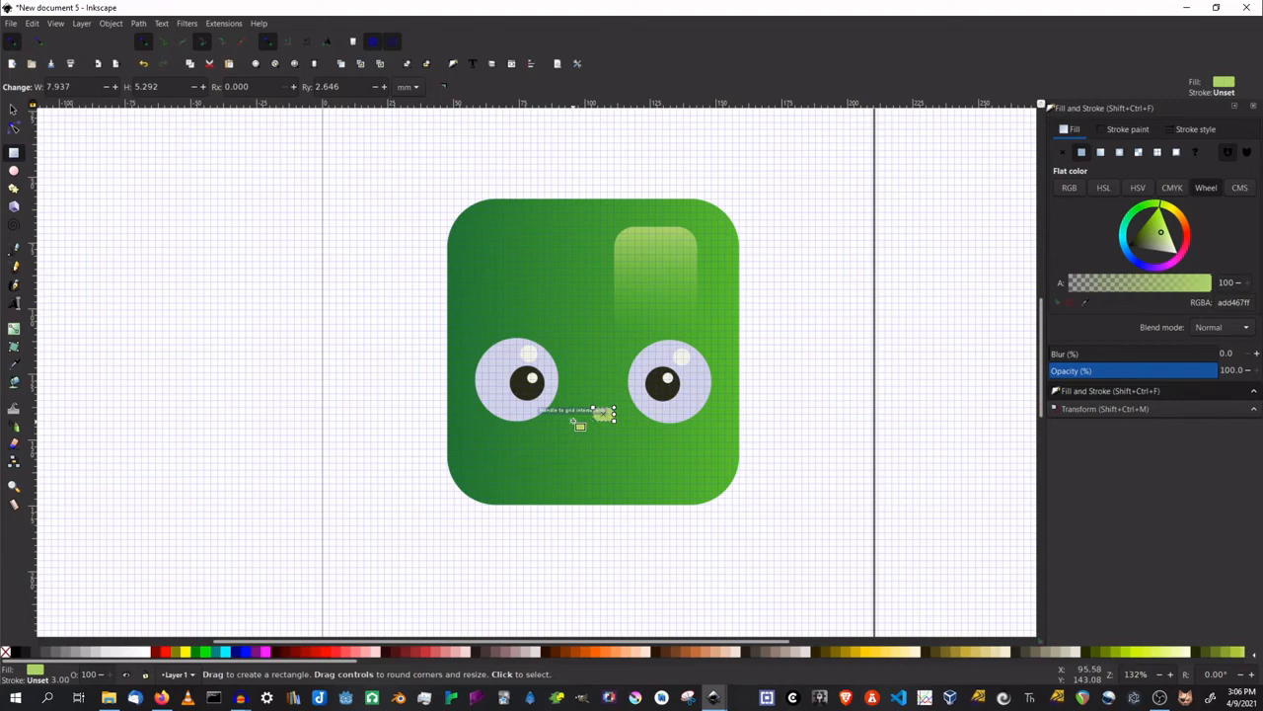
left_click_drag(573, 425, 613, 440)
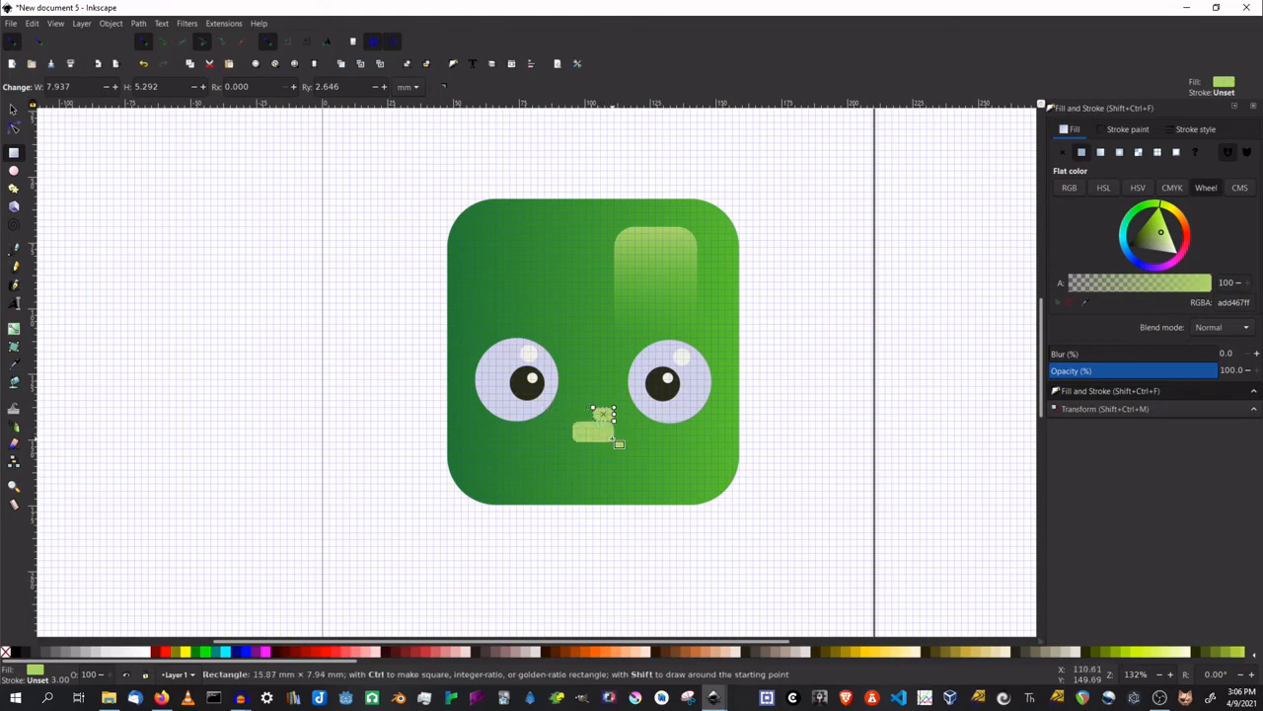
left_click_drag(613, 439, 613, 439)
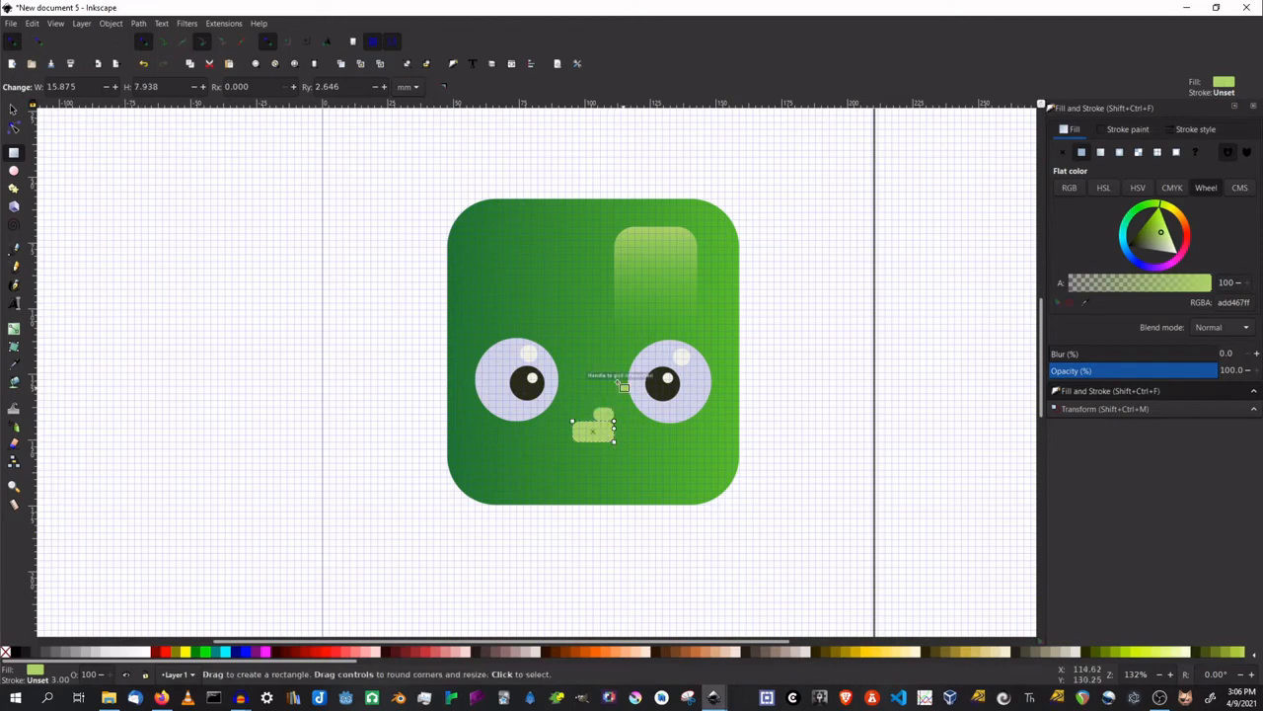
Step: Fill the wider nose rectangle with the dark green 20742d sampled from the head's left edge
left_click(1084, 301)
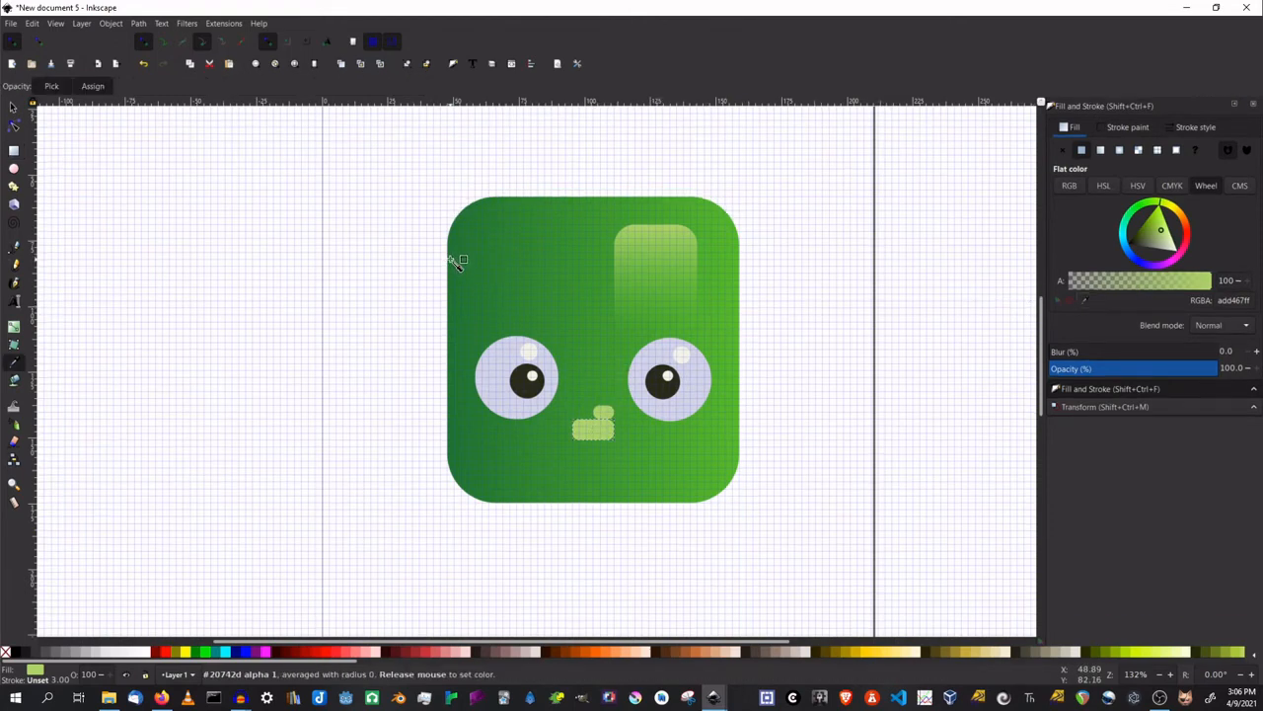
left_click(456, 260)
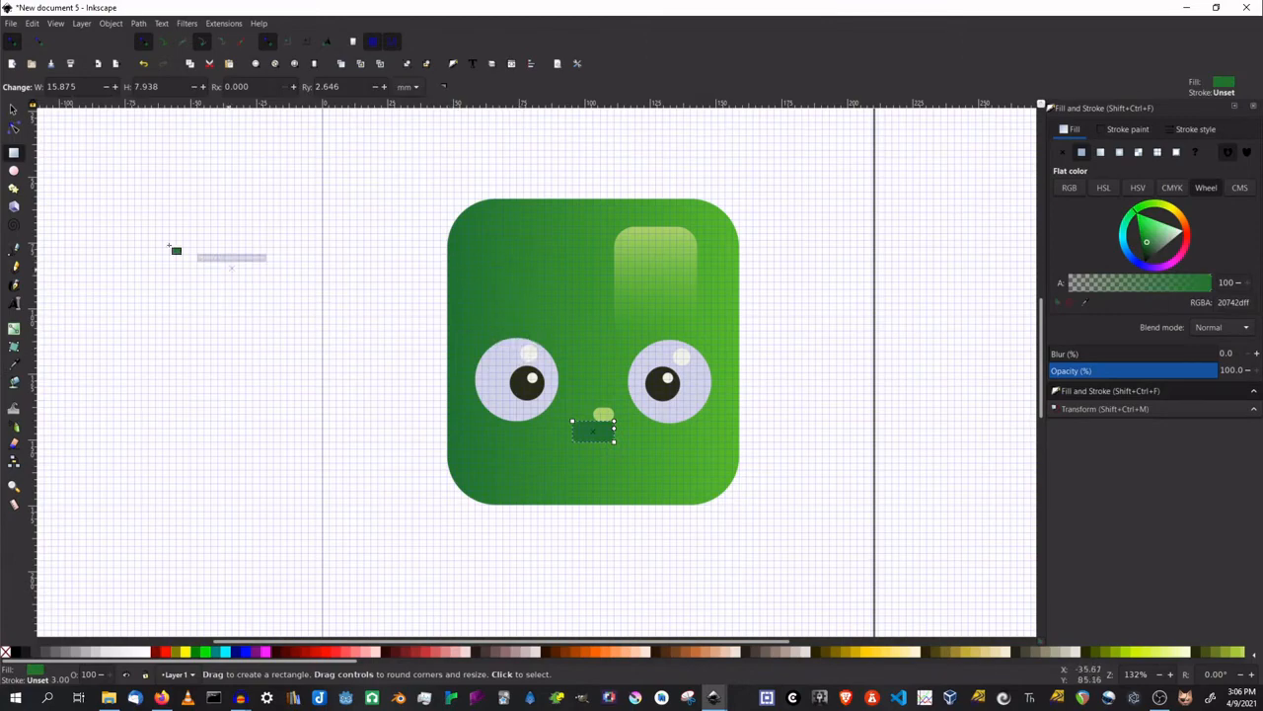
left_click(13, 109)
left_click(293, 349)
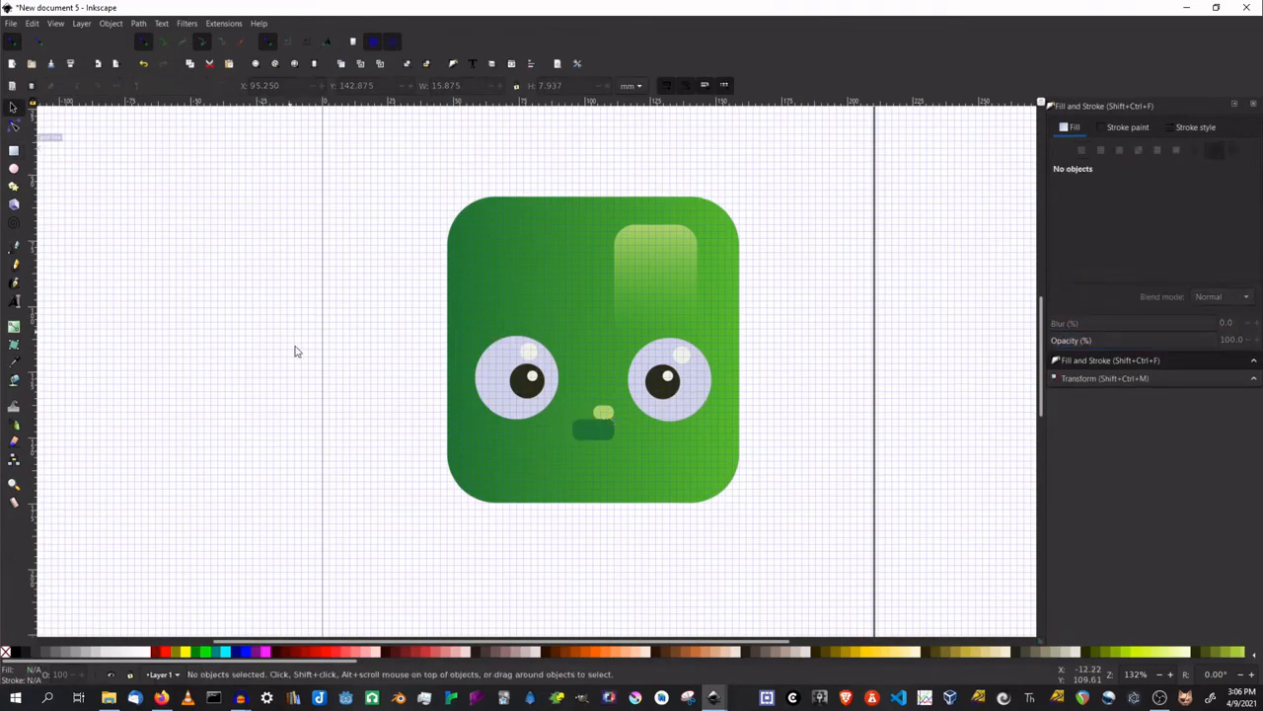
Step: Stretch the small light green nose rectangle upward to a height of about 13 mm, keeping its width
scroll(331, 410, "down", 3, "ctrl")
scroll(331, 410, "up", 4, "ctrl")
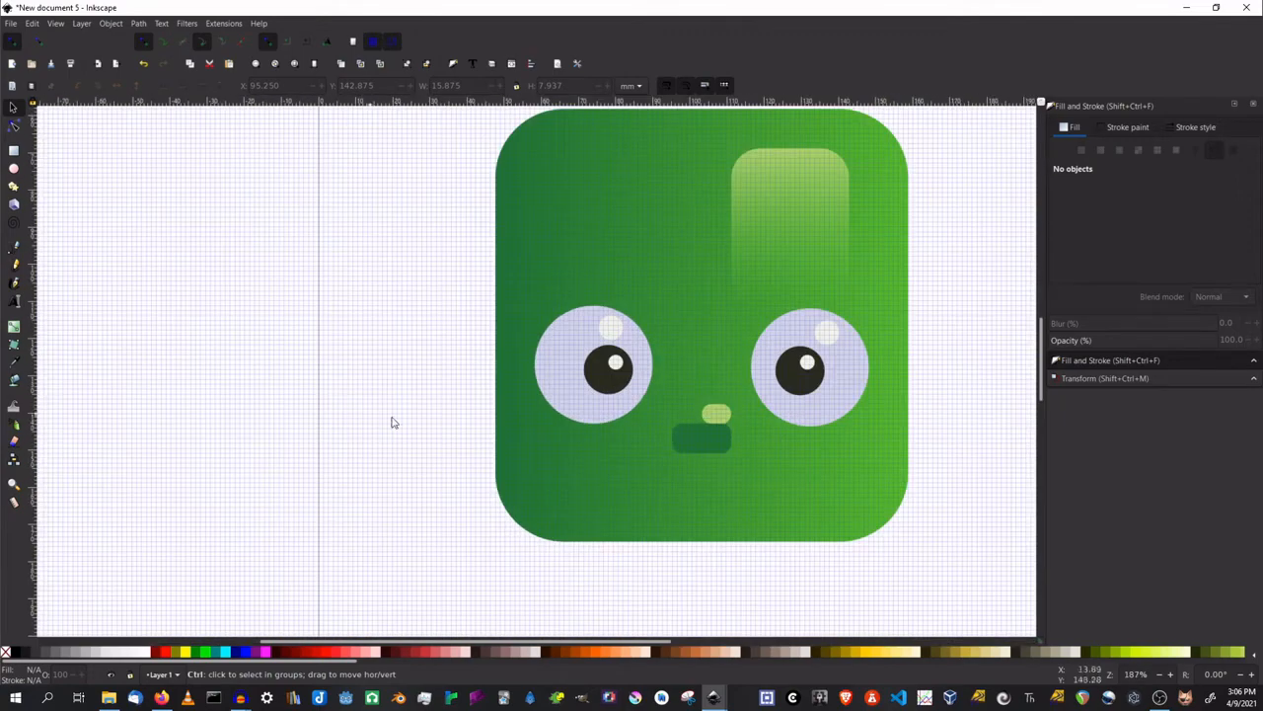
scroll(556, 460, "right", 5, "shift")
double_click(509, 421)
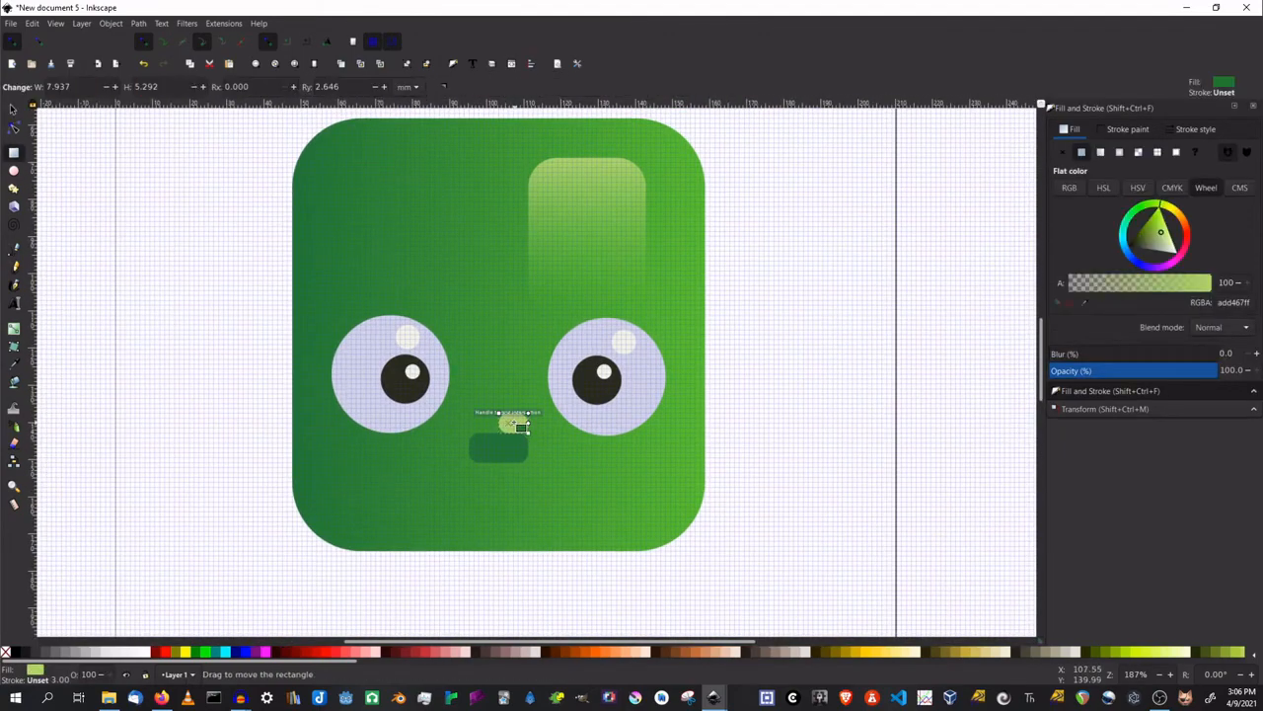
left_click_drag(501, 413, 498, 385)
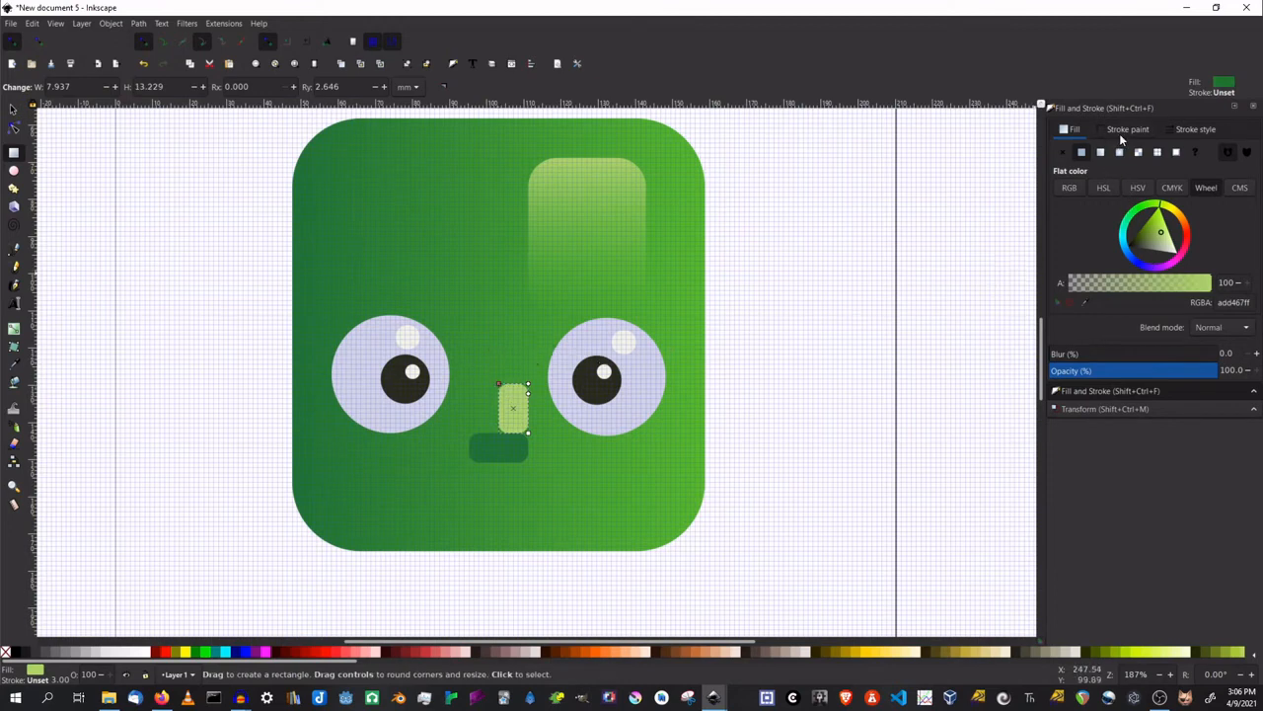
Step: Fill the light green nose rectangle with a vertical linear gradient from add467 at its bottom to transparent near its top
left_click(1100, 152)
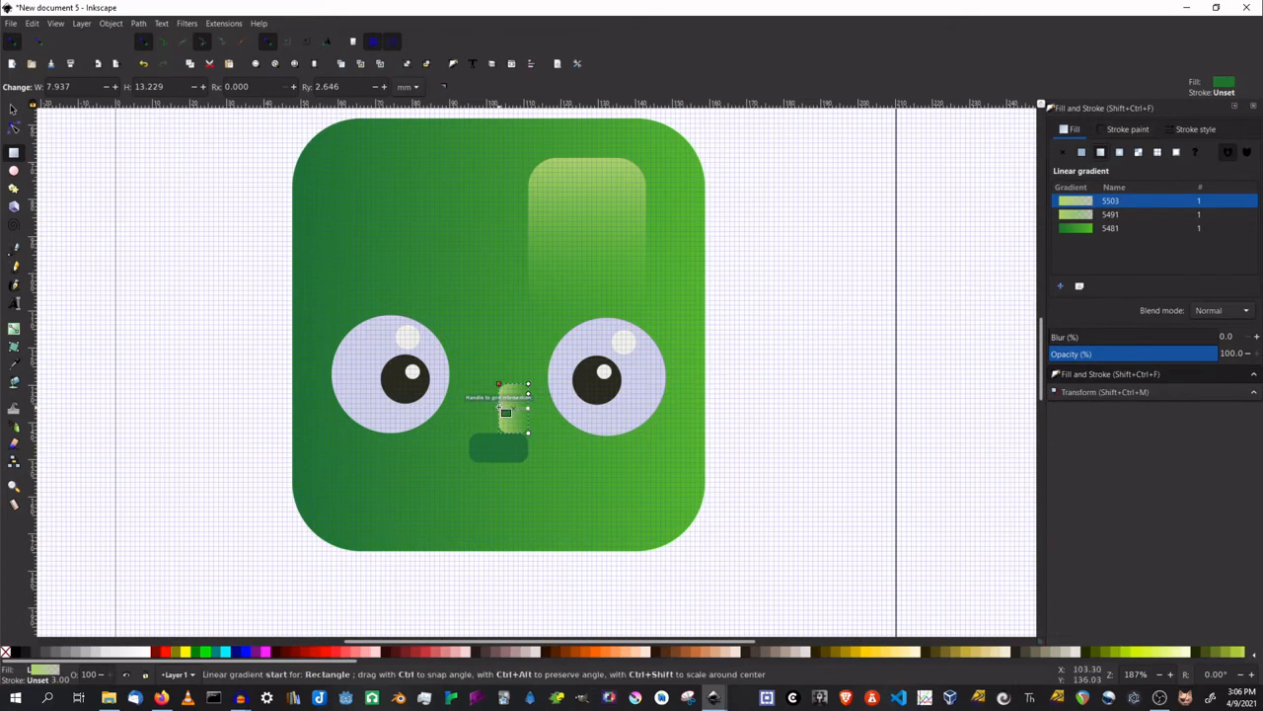
left_click(504, 413)
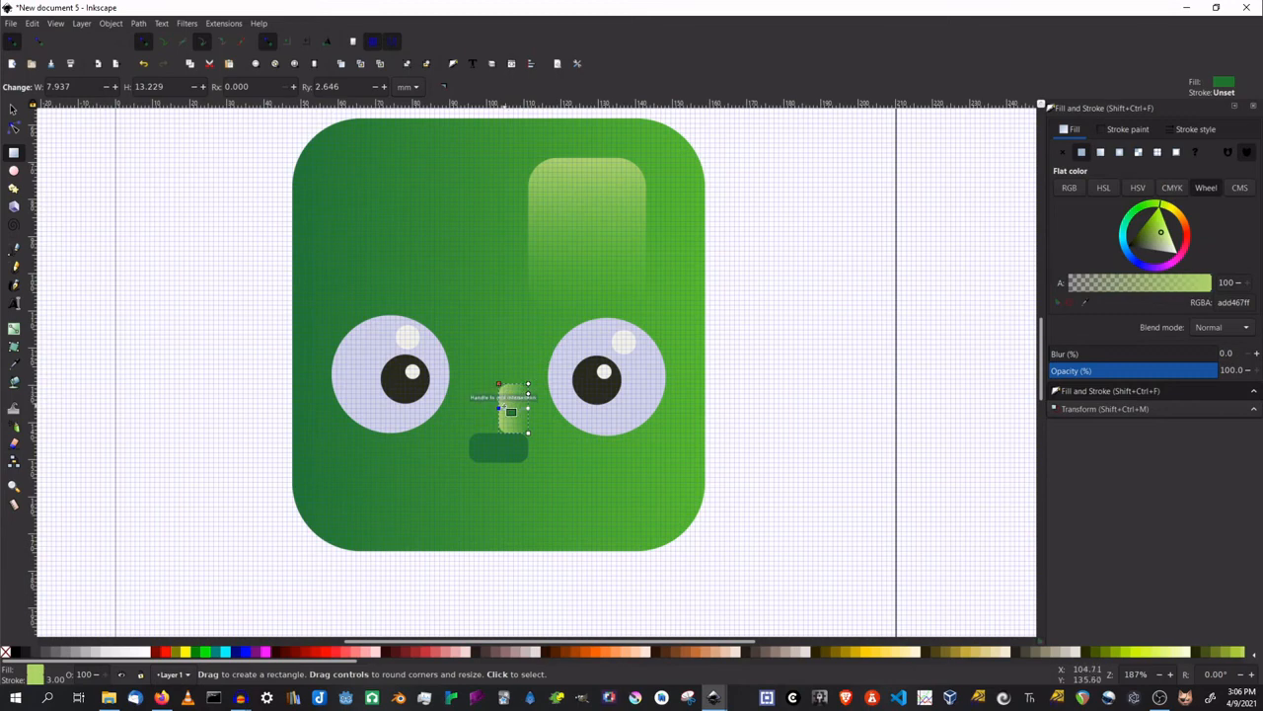
left_click_drag(506, 414, 520, 435)
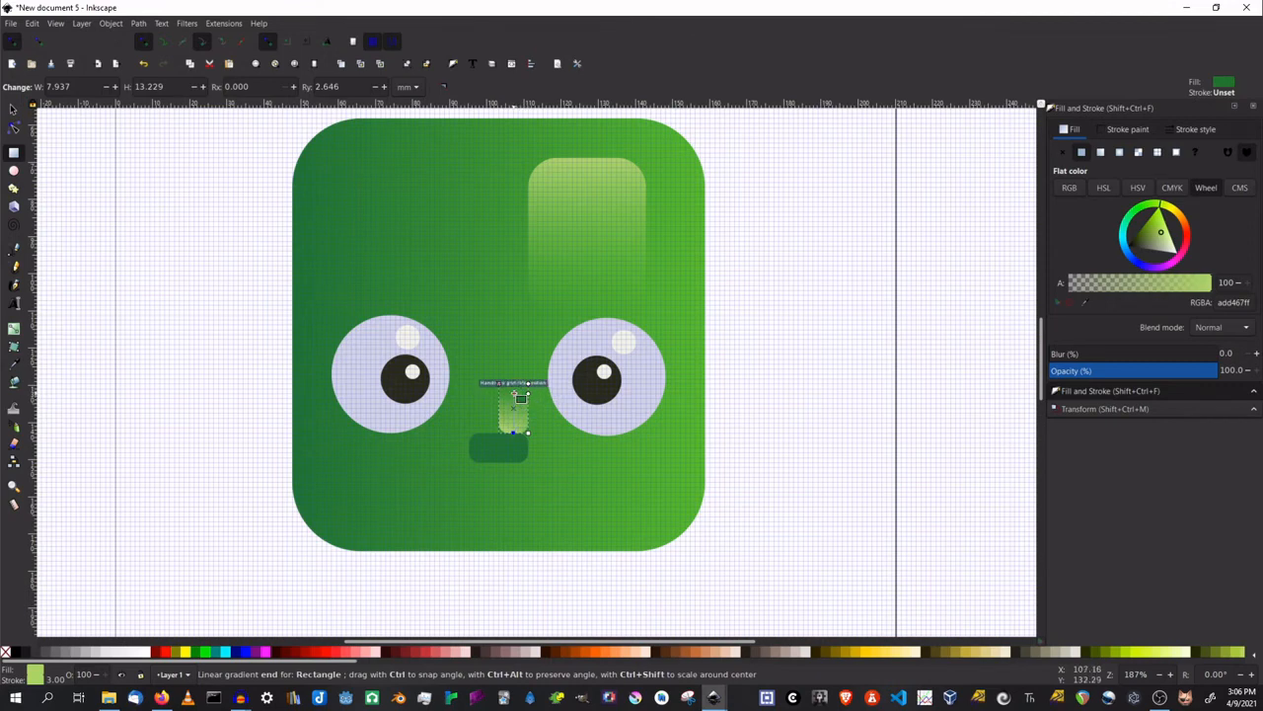
left_click(520, 397)
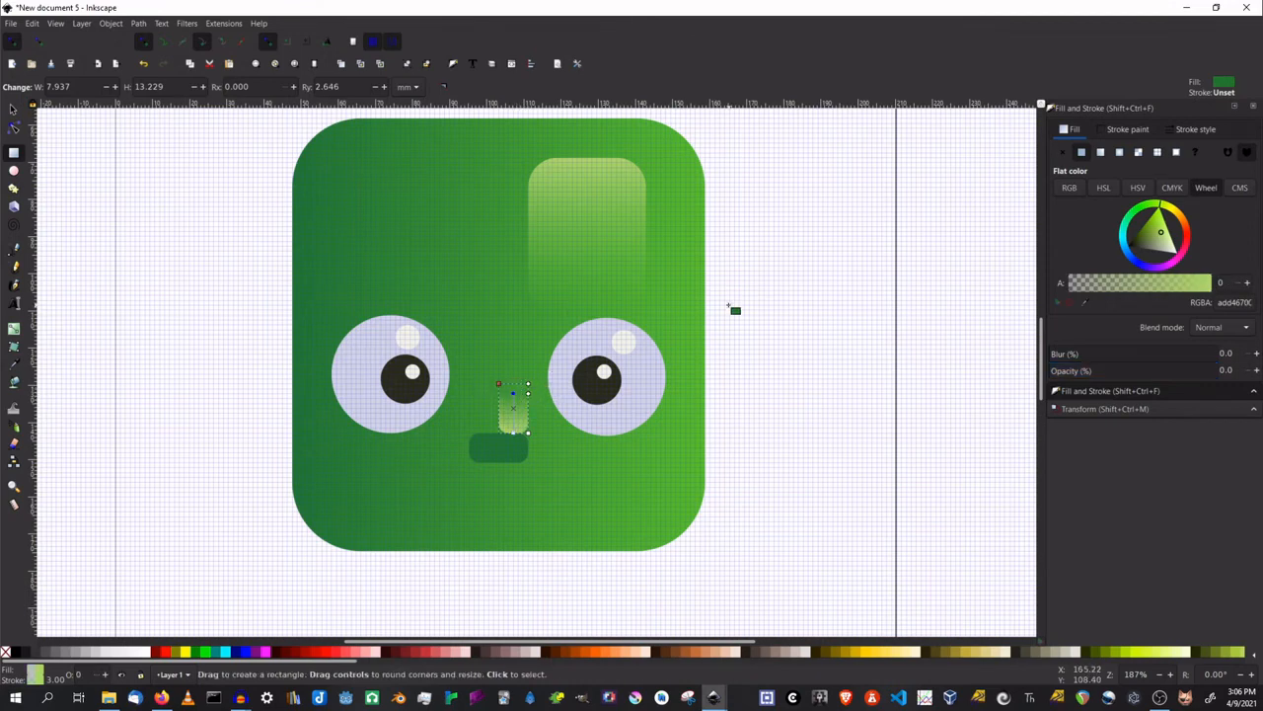
left_click(12, 109)
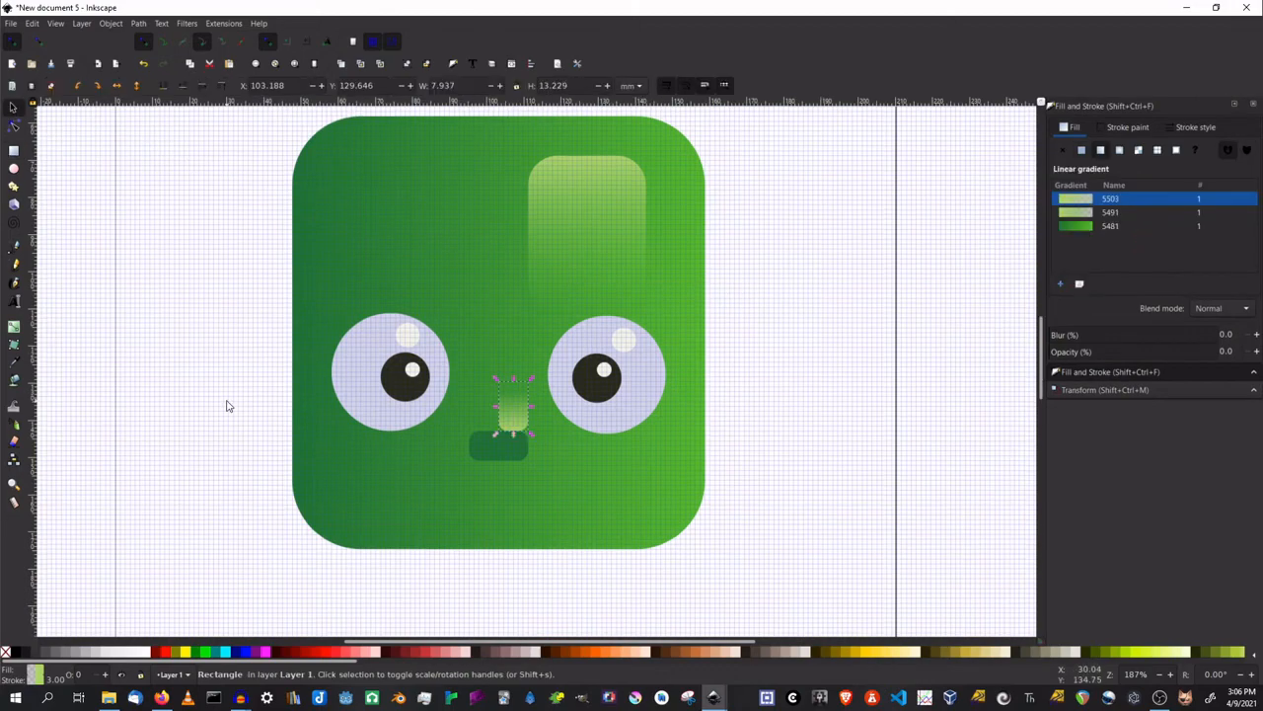
left_click(227, 405)
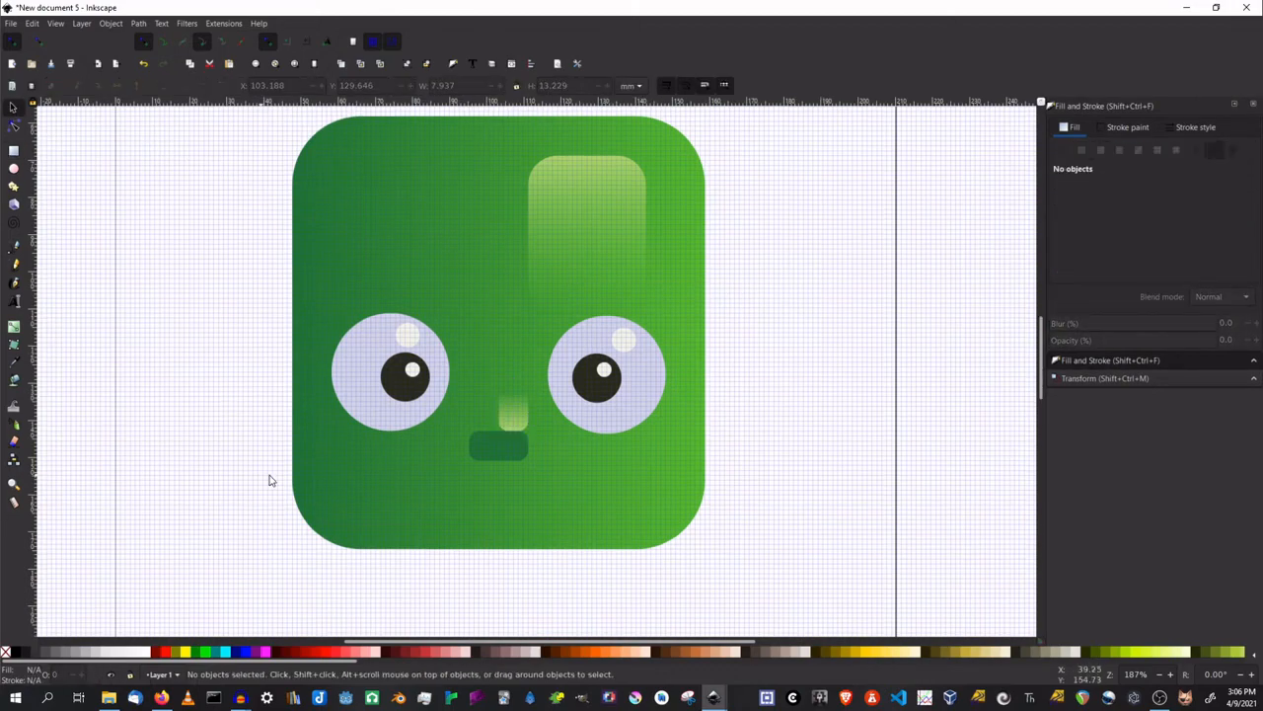
Step: Move the opaque start of the nose highlight's gradient slightly up from the rectangle's bottom edge
scroll(349, 492, "down", 4, "ctrl")
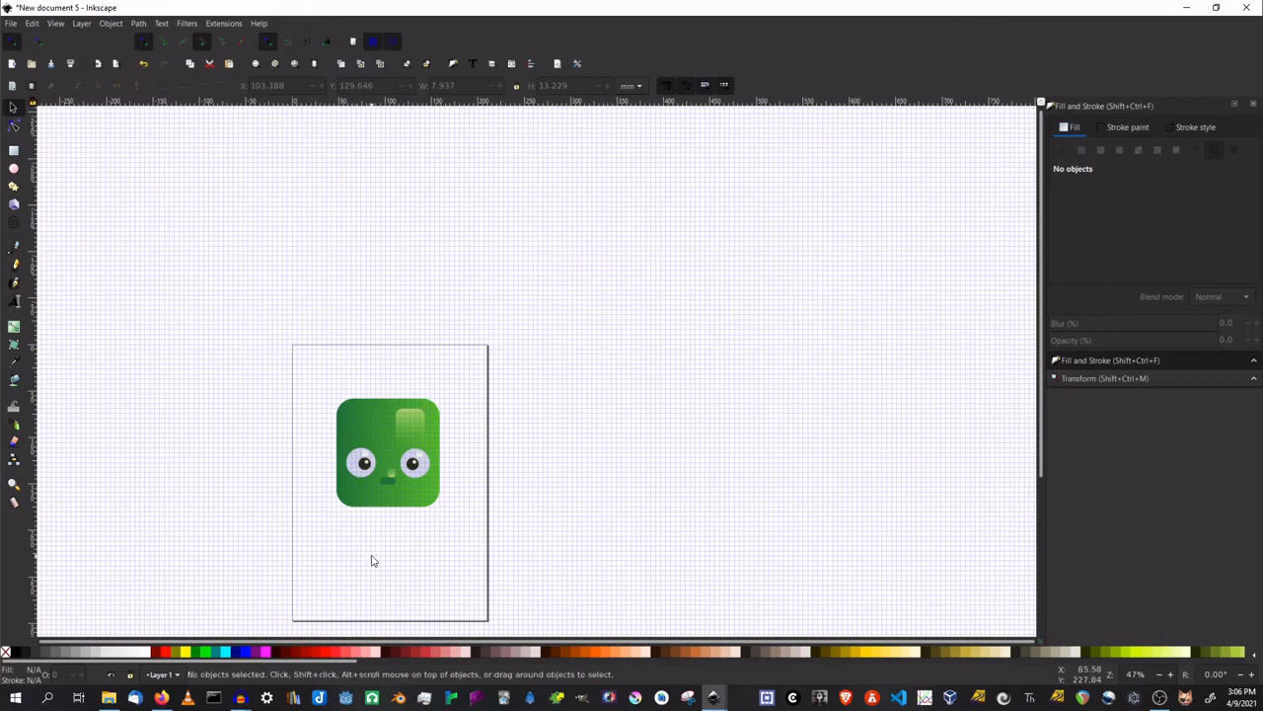
left_click_drag(369, 558, 549, 451)
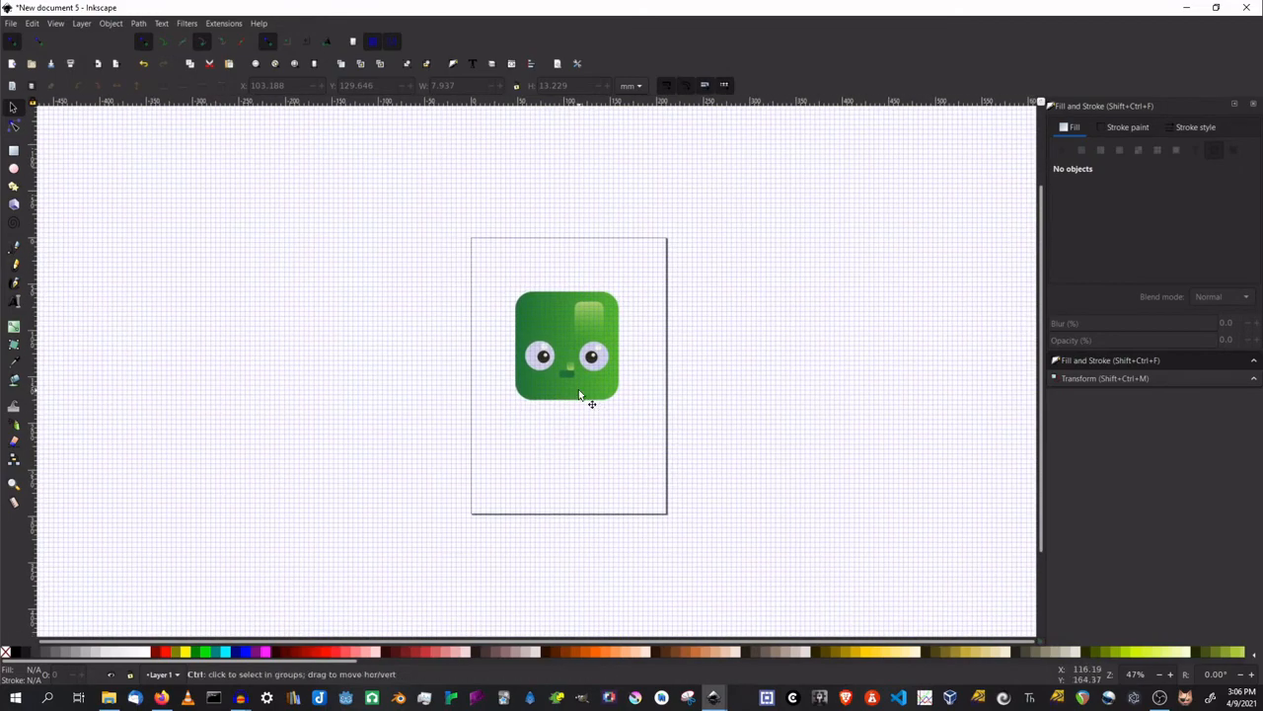
scroll(586, 394, "up", 4, "ctrl")
left_click_drag(510, 434, 494, 452)
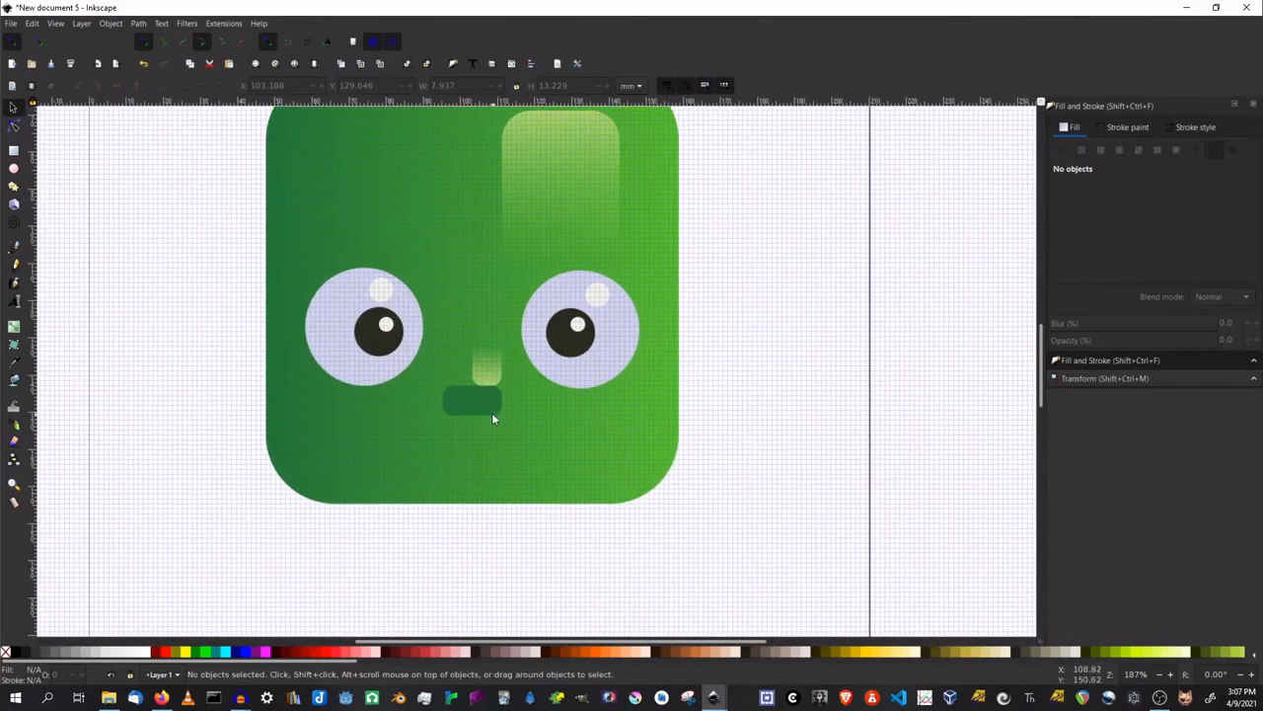
left_click(483, 405)
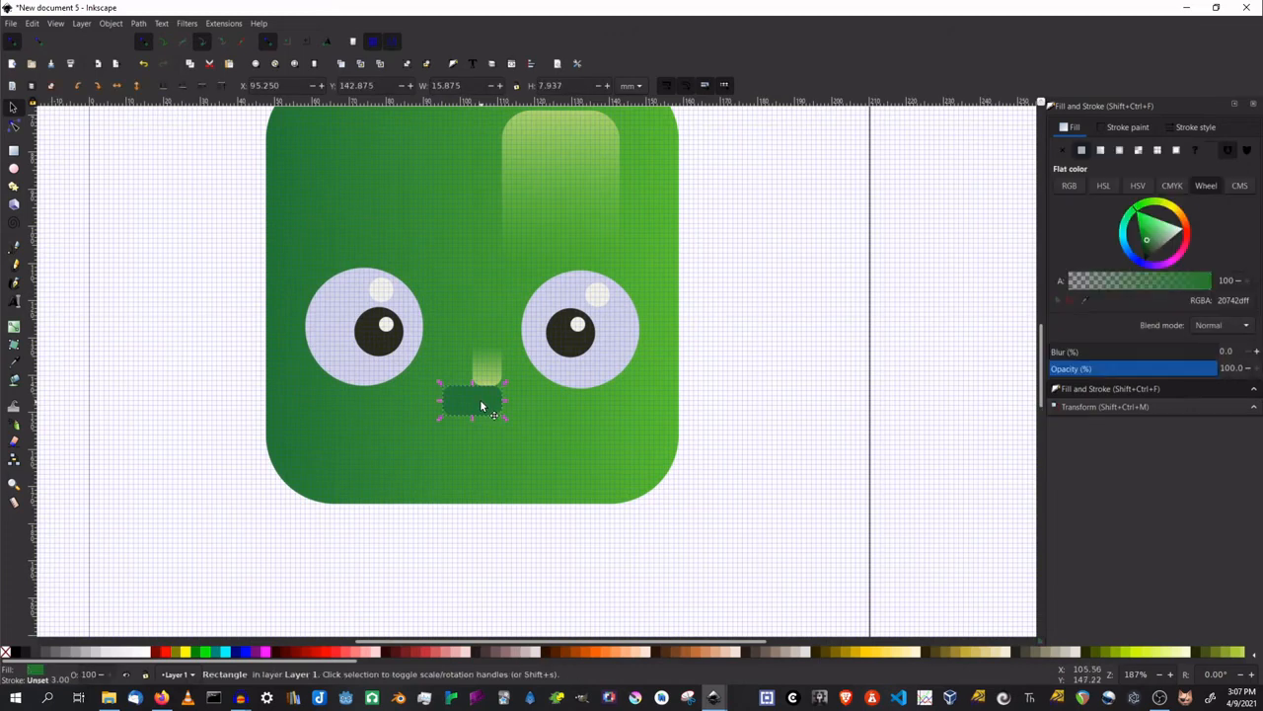
left_click(486, 368)
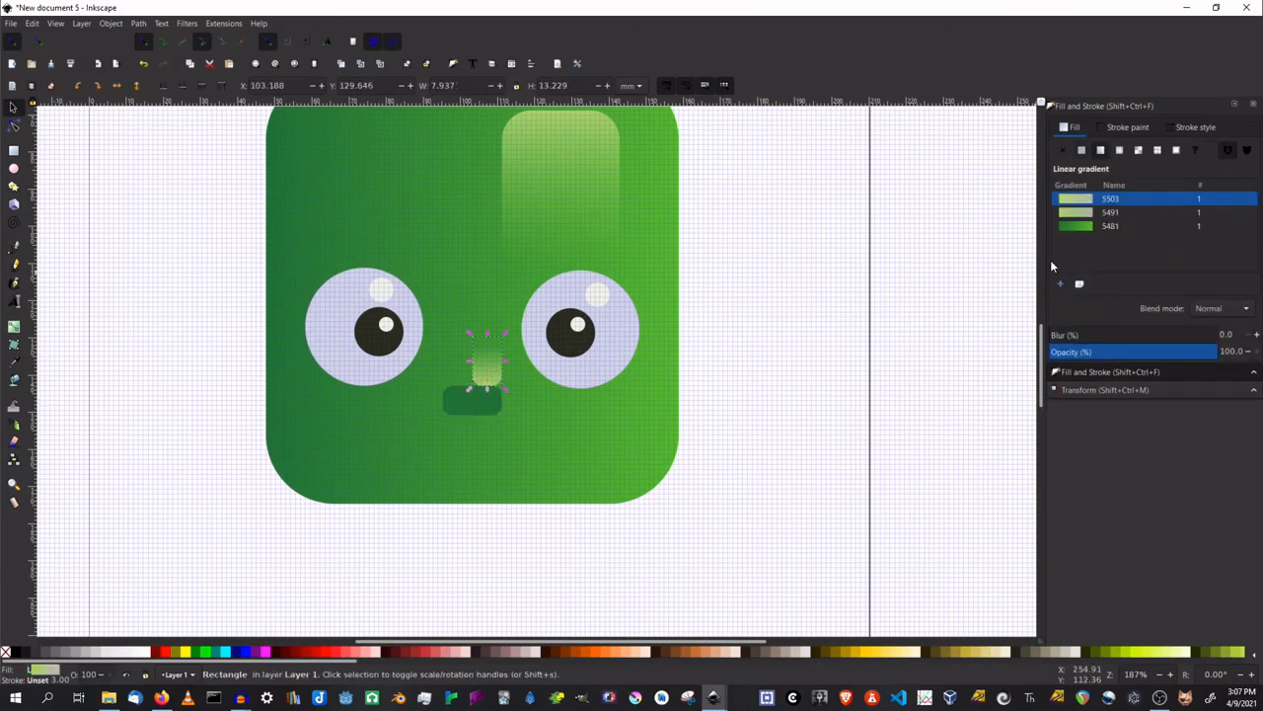
key("g")
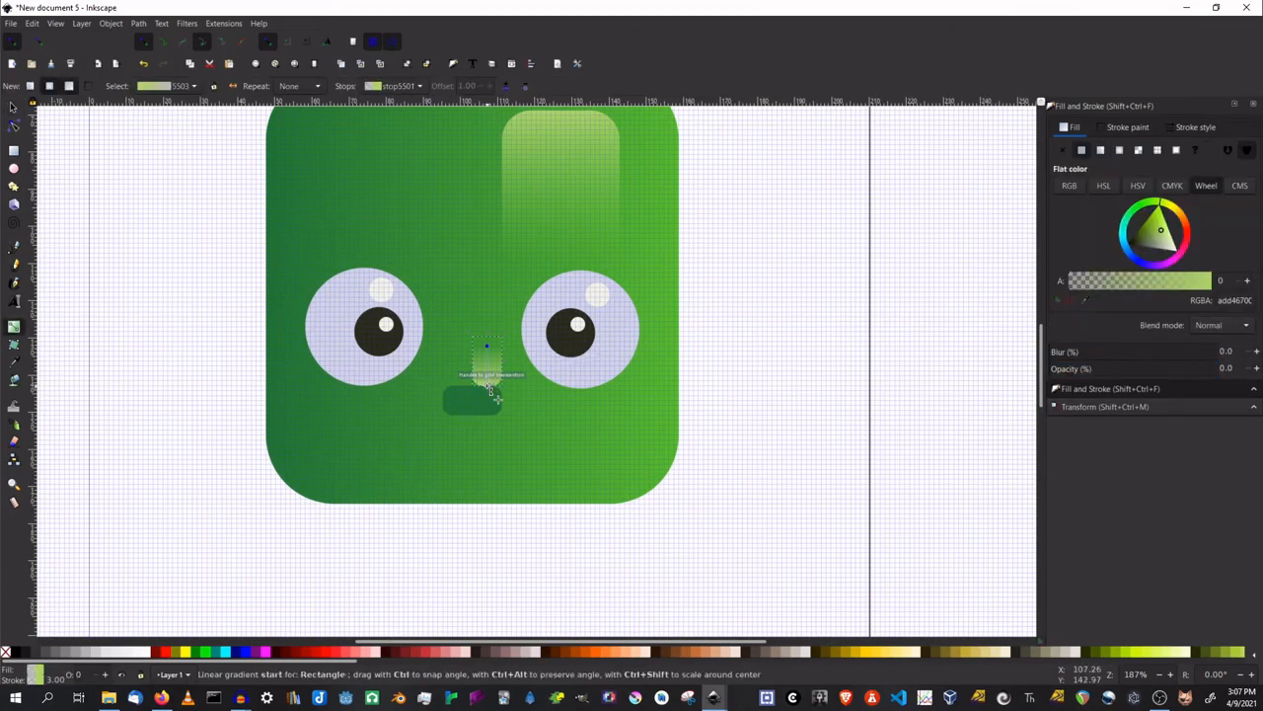
left_click_drag(487, 386, 486, 375)
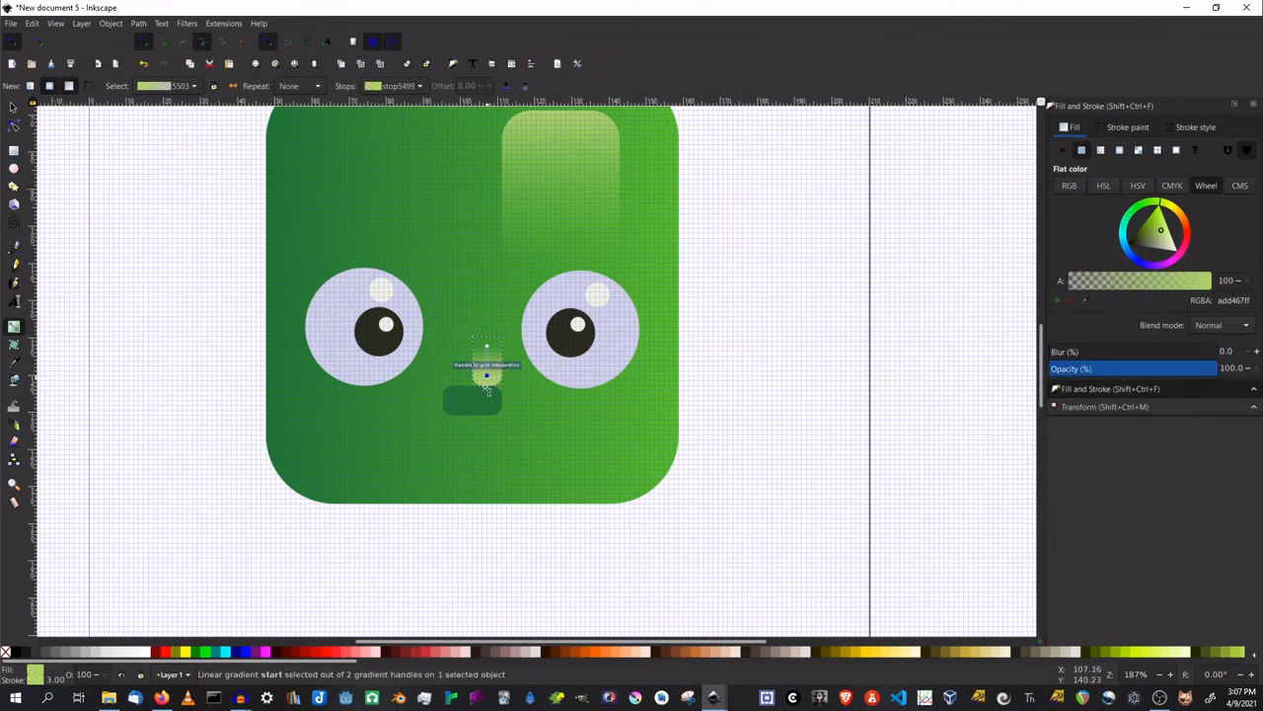
left_click(13, 105)
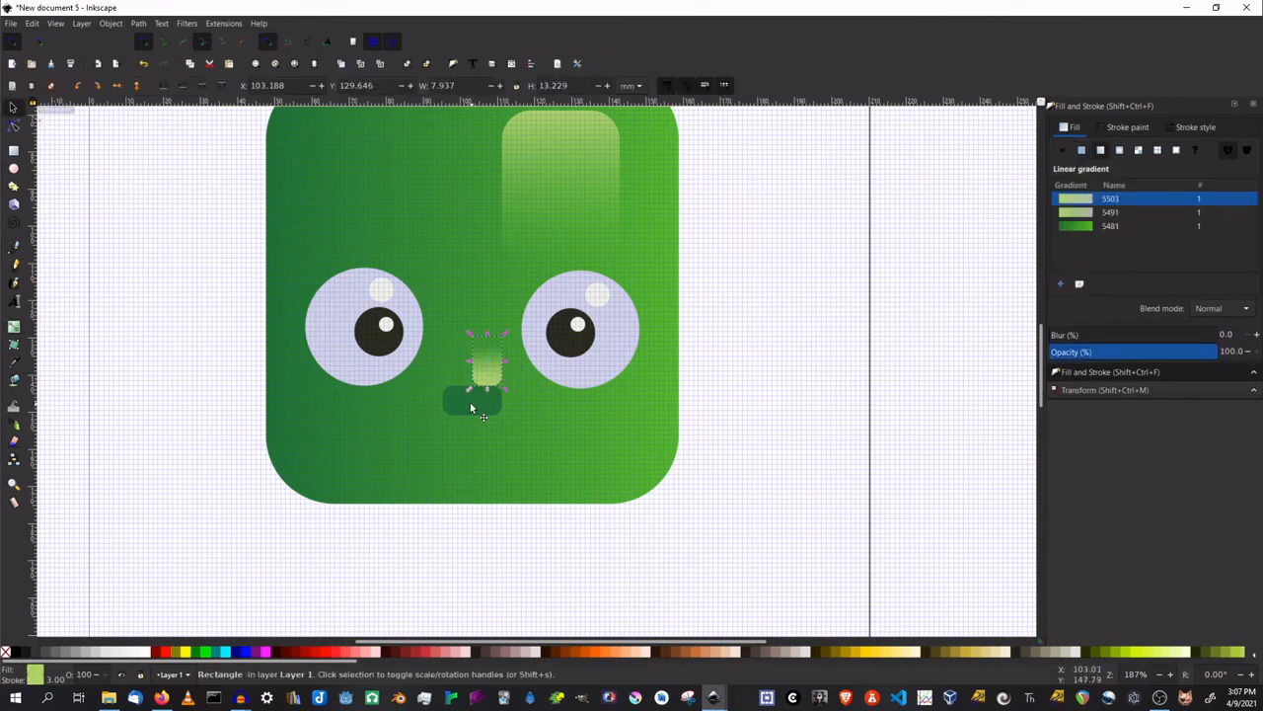
Step: Move the dark green nose rectangle up about 4 mm so it overlaps the bottom of the highlight
left_click(478, 404)
left_click_drag(477, 404, 479, 389)
left_click(761, 352)
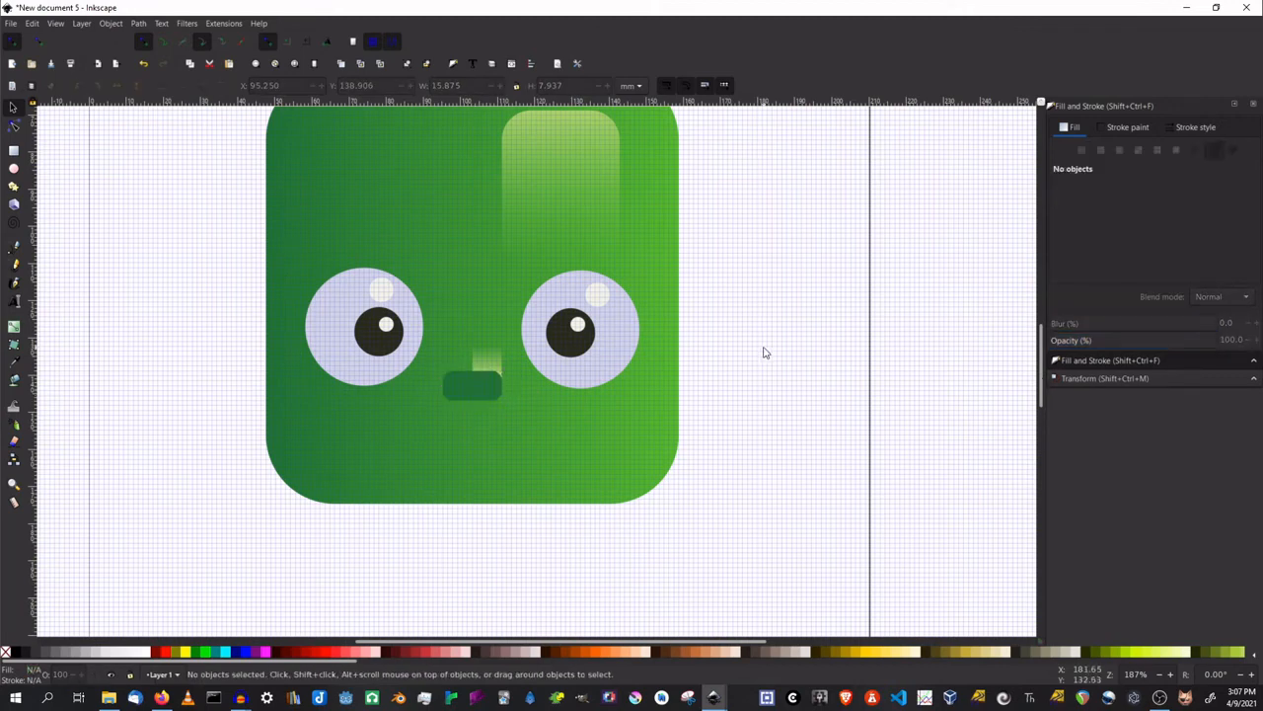
Step: Raise the opaque start of the nose highlight's gradient to the top edge of the dark green rectangle
scroll(721, 429, "down", 3)
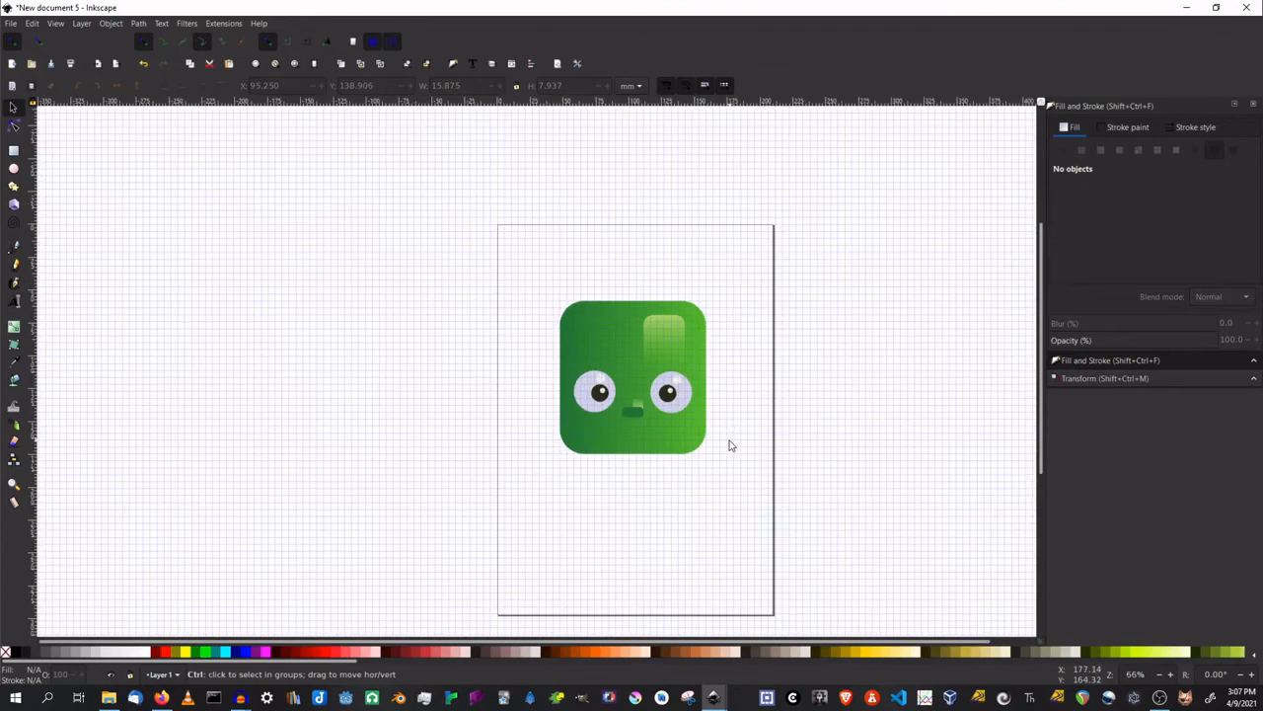
scroll(731, 445, "down", 1)
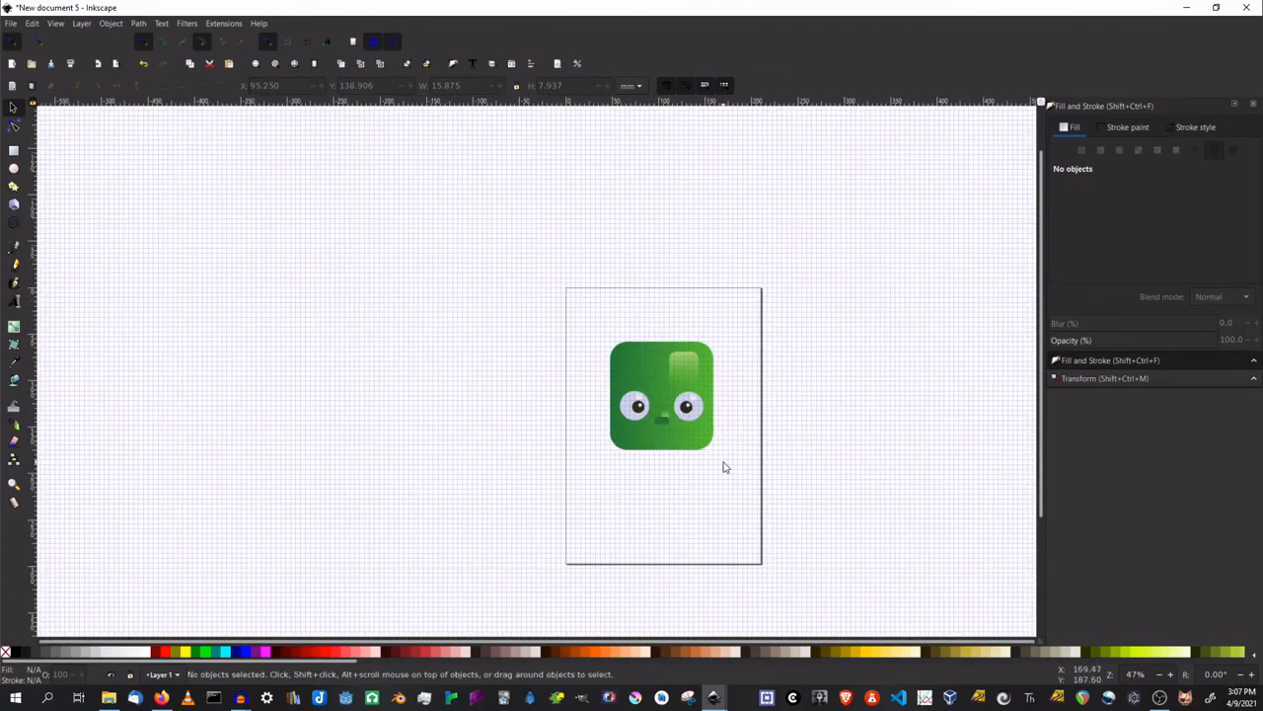
scroll(639, 457, "up", 3)
scroll(605, 421, "up", 1)
double_click(573, 387)
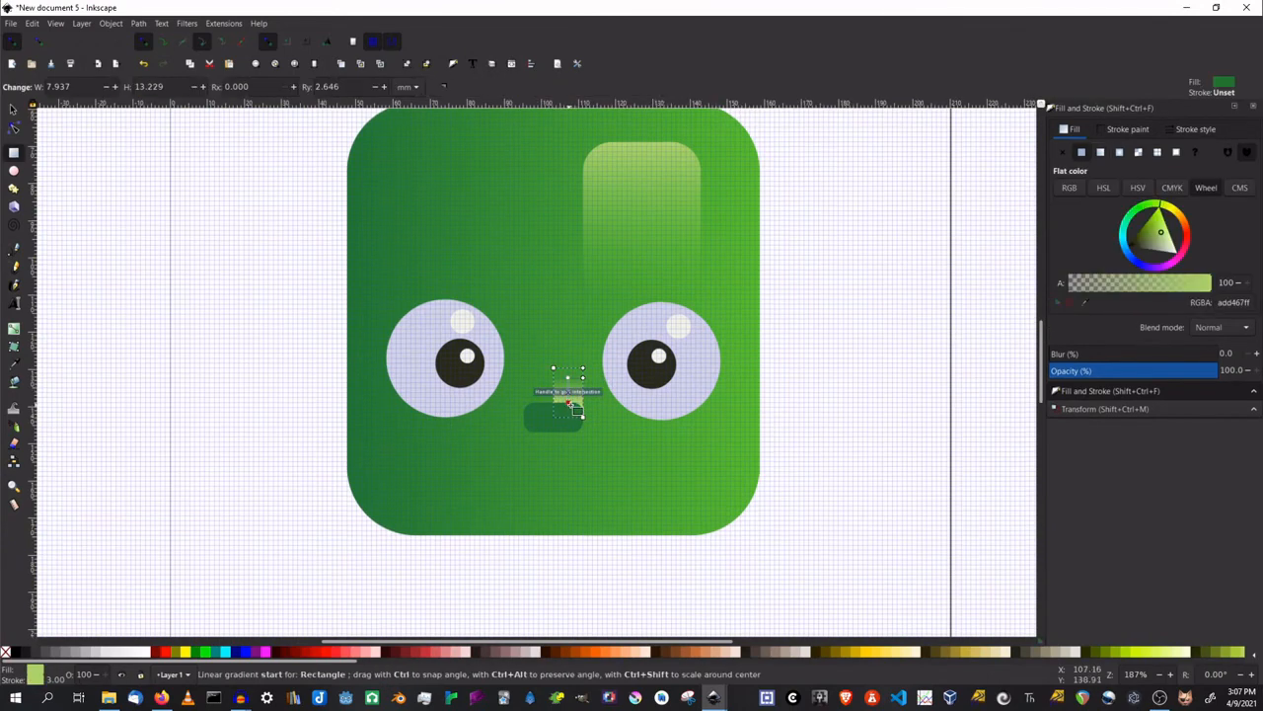
left_click(12, 107)
left_click(255, 366)
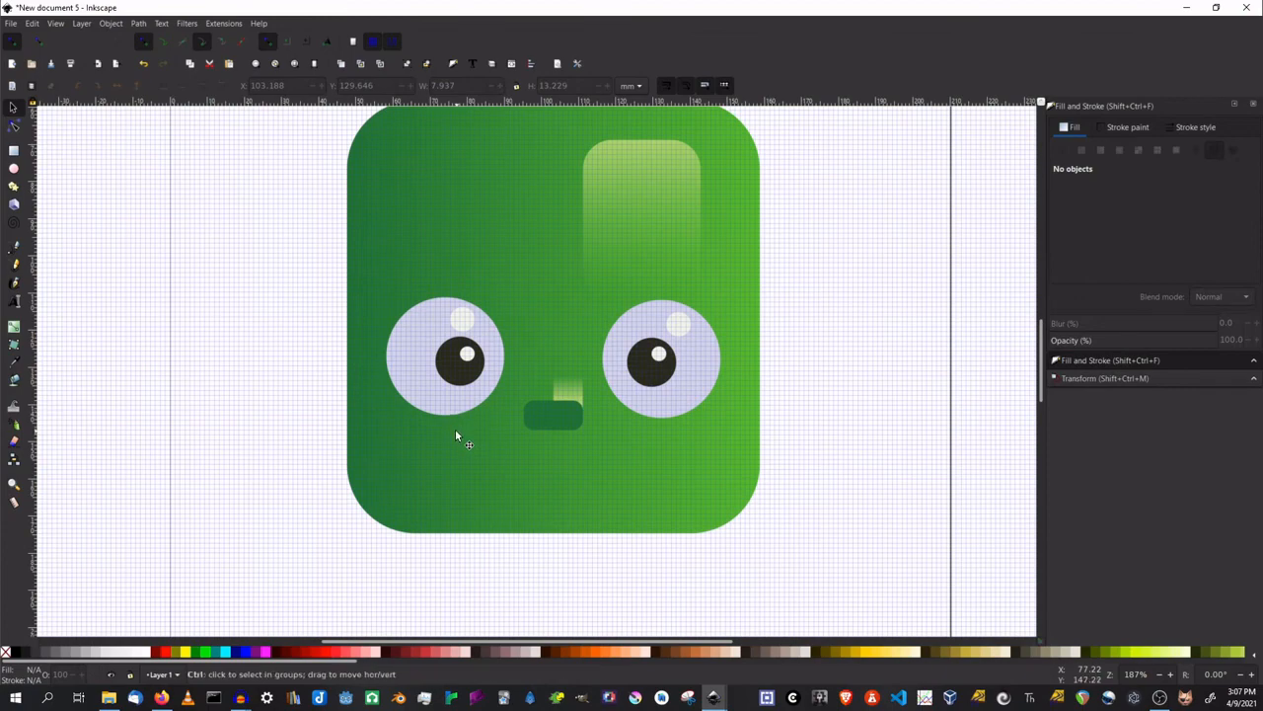
Step: Narrow the nose's light green highlight rectangle to 5.292 mm wide by moving its right edge inward, keeping its height
scroll(455, 428, "down", 2)
scroll(455, 428, "up", 3)
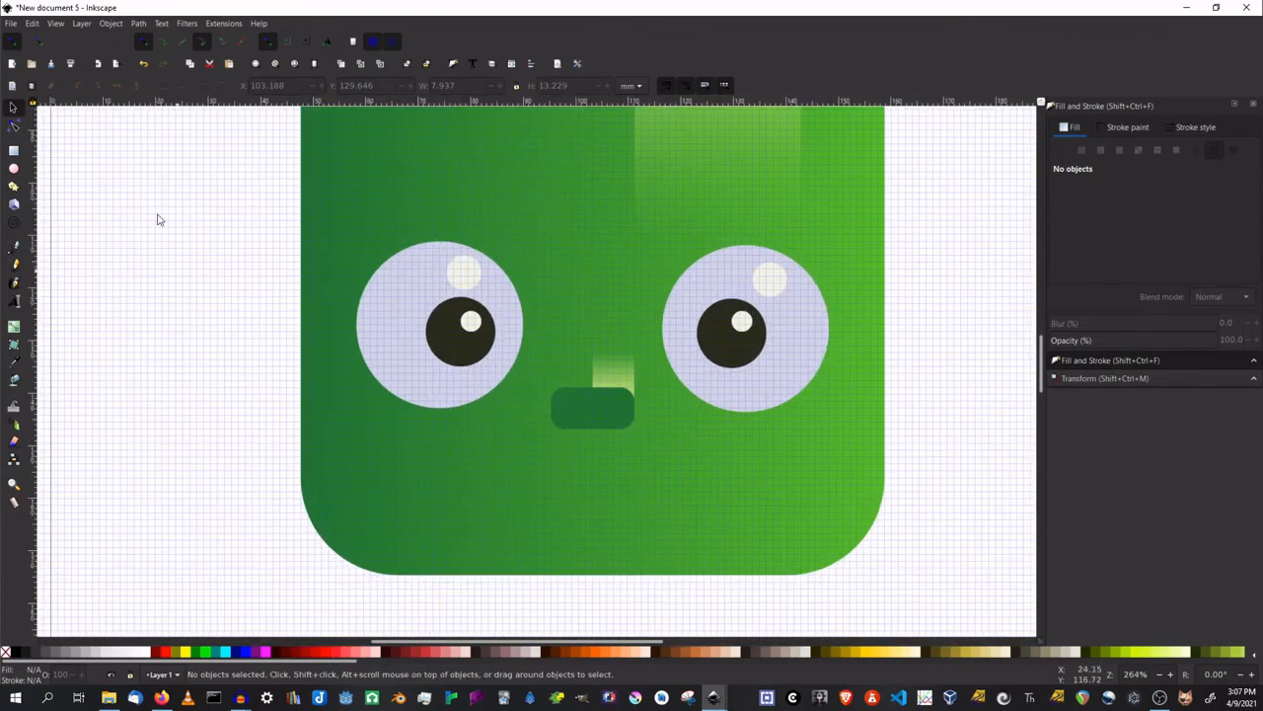
double_click(614, 380)
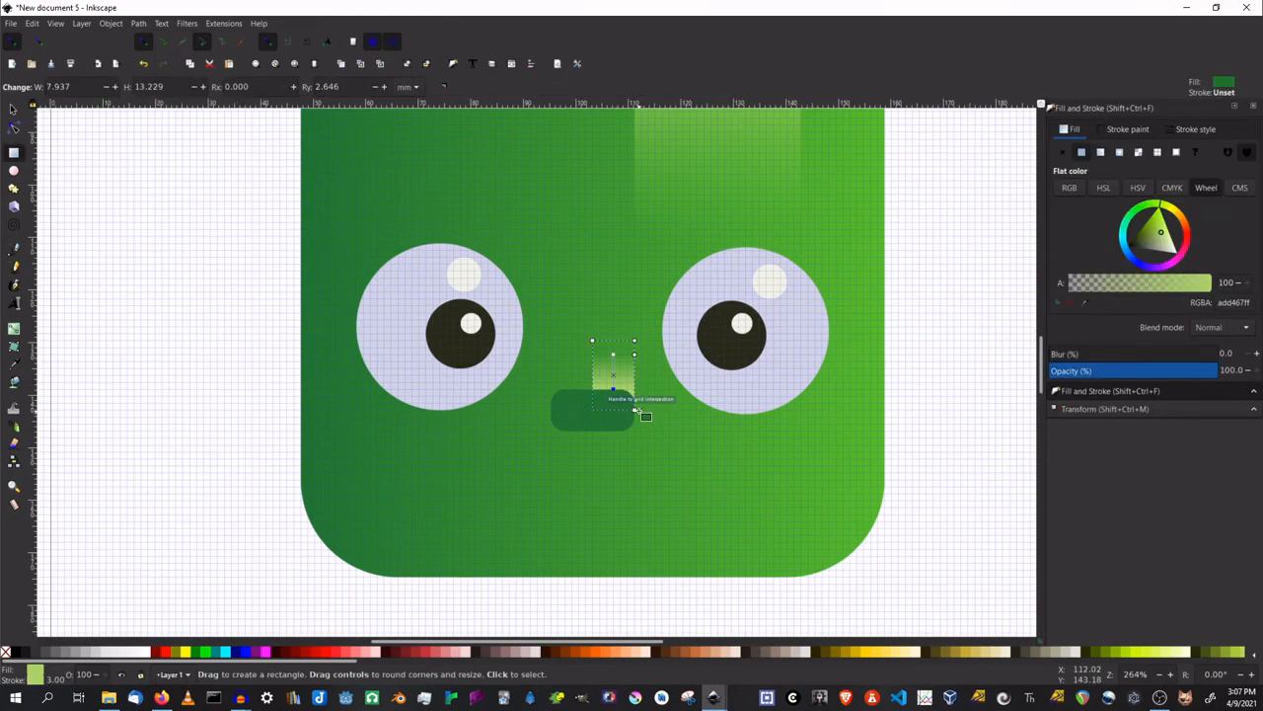
left_click_drag(635, 409, 620, 410)
scroll(679, 421, "down", 3)
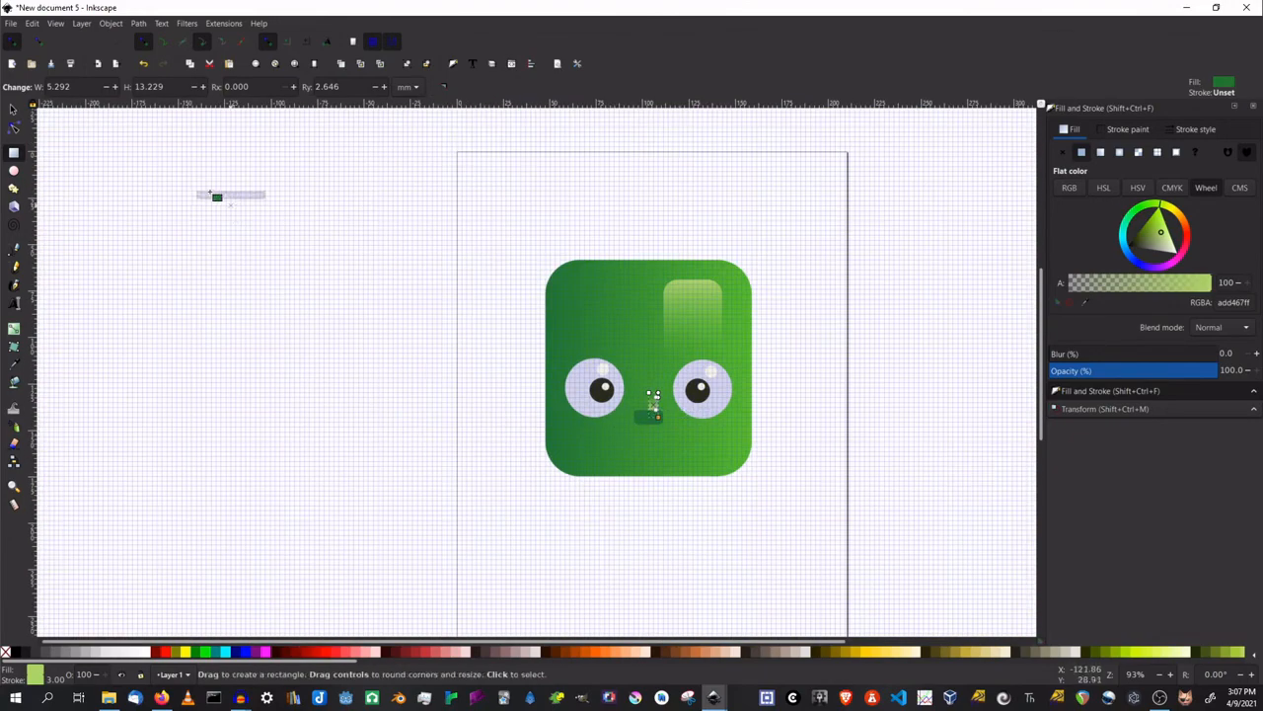
left_click(13, 110)
left_click(494, 382)
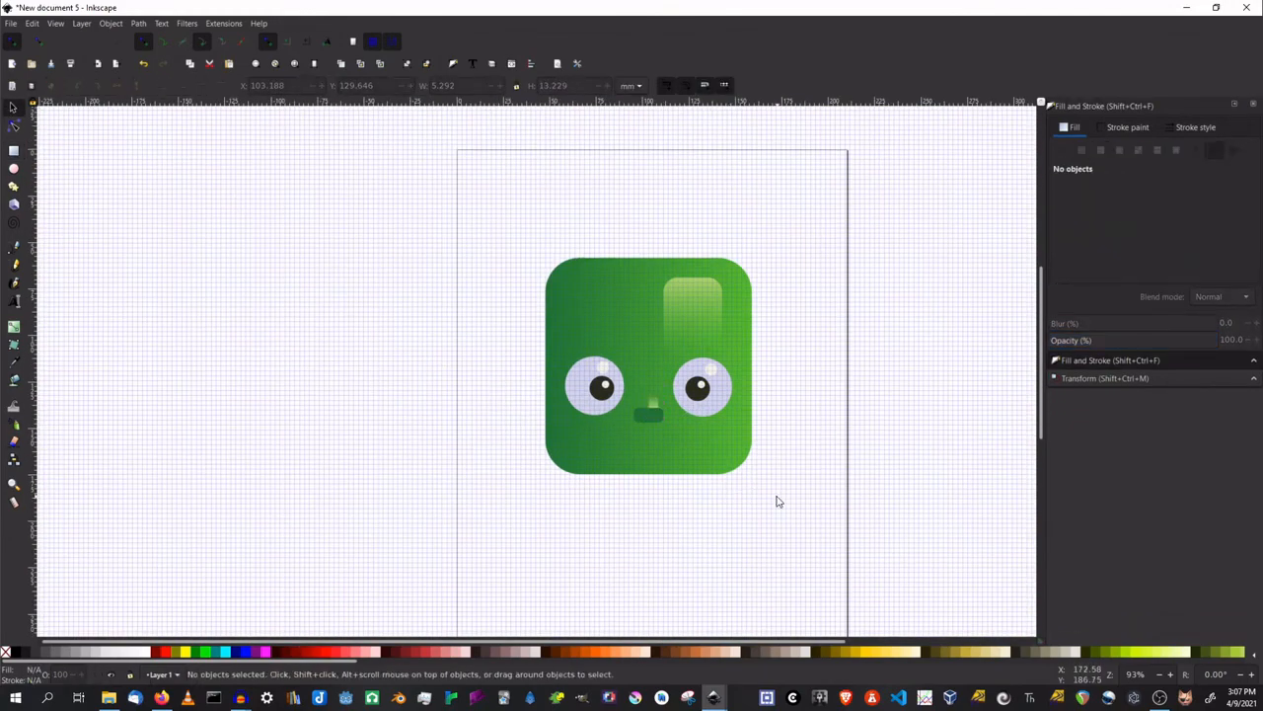
Step: Turn off the page grid to view the face without it, and turn the grid back on
left_click_drag(777, 498, 646, 486)
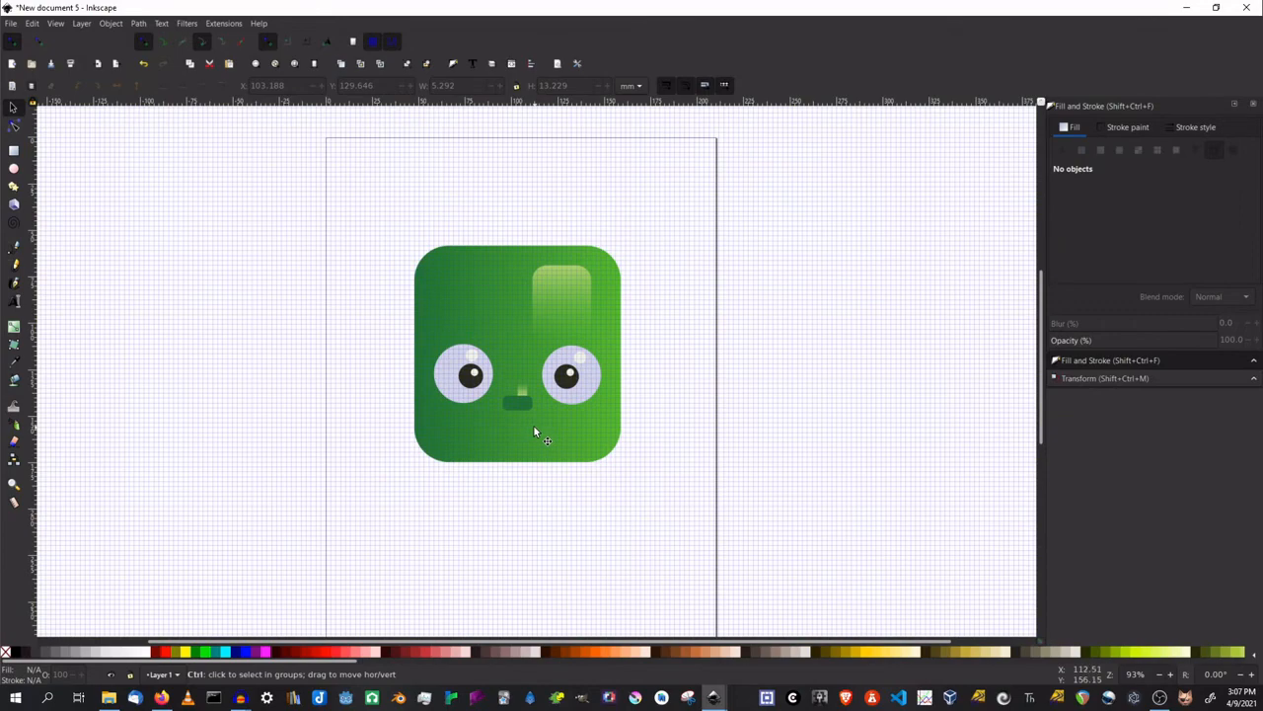
scroll(533, 432, "down", 1)
left_click(56, 23)
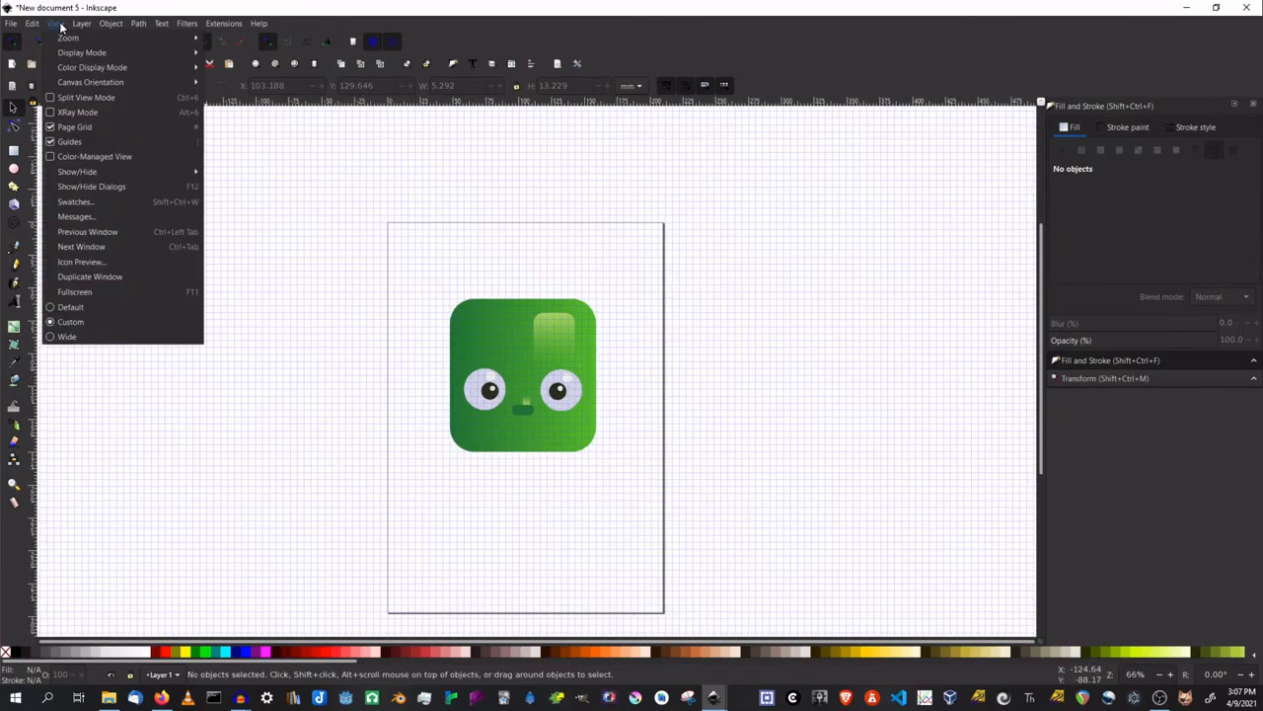
left_click(90, 126)
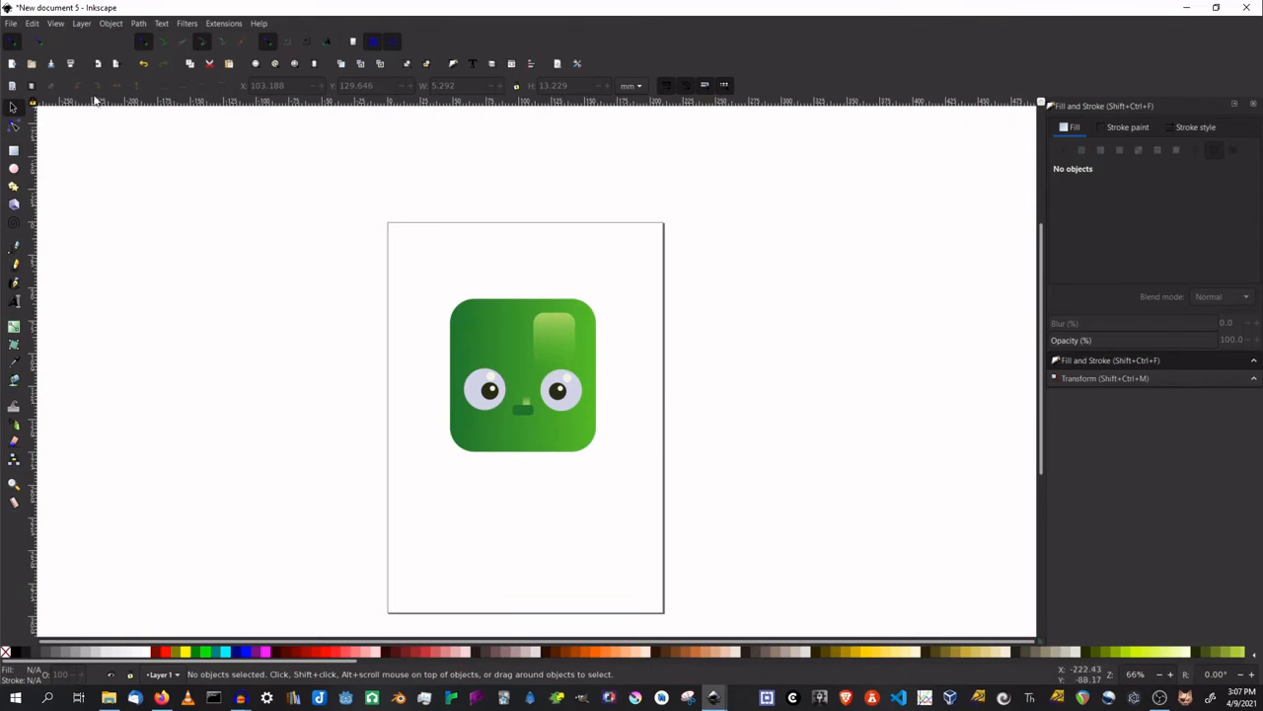
left_click(56, 24)
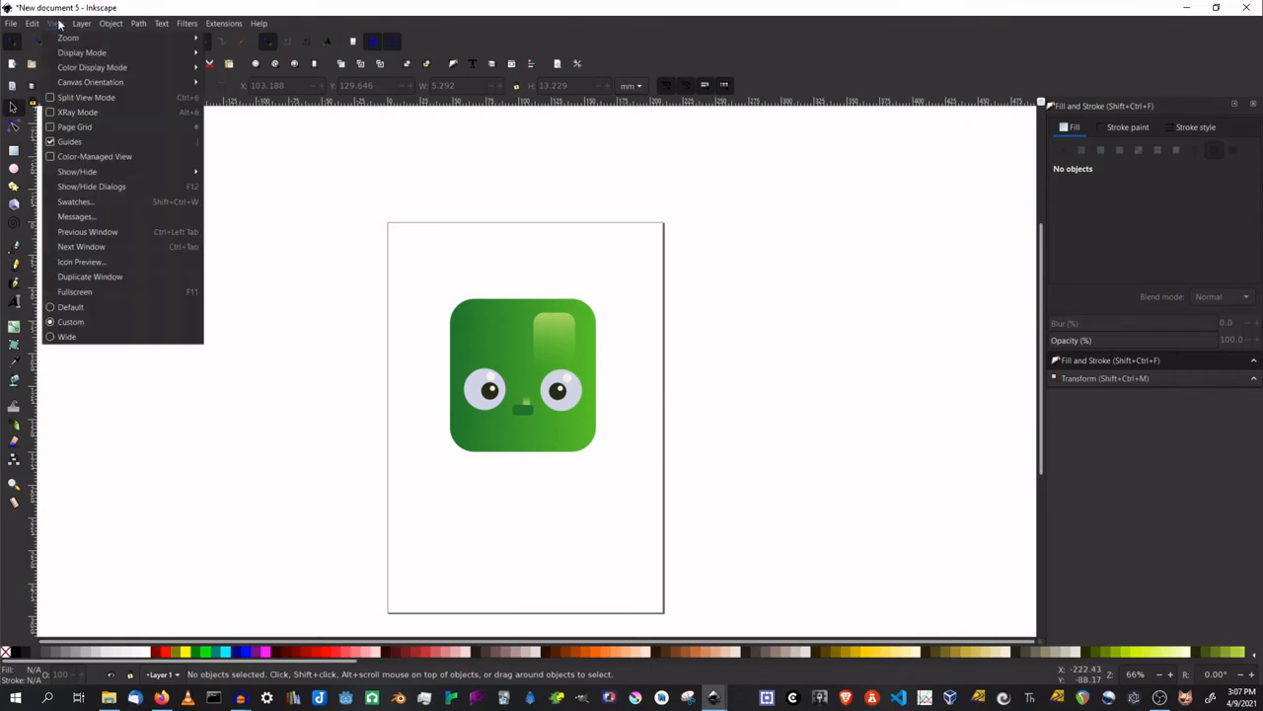
left_click(59, 24)
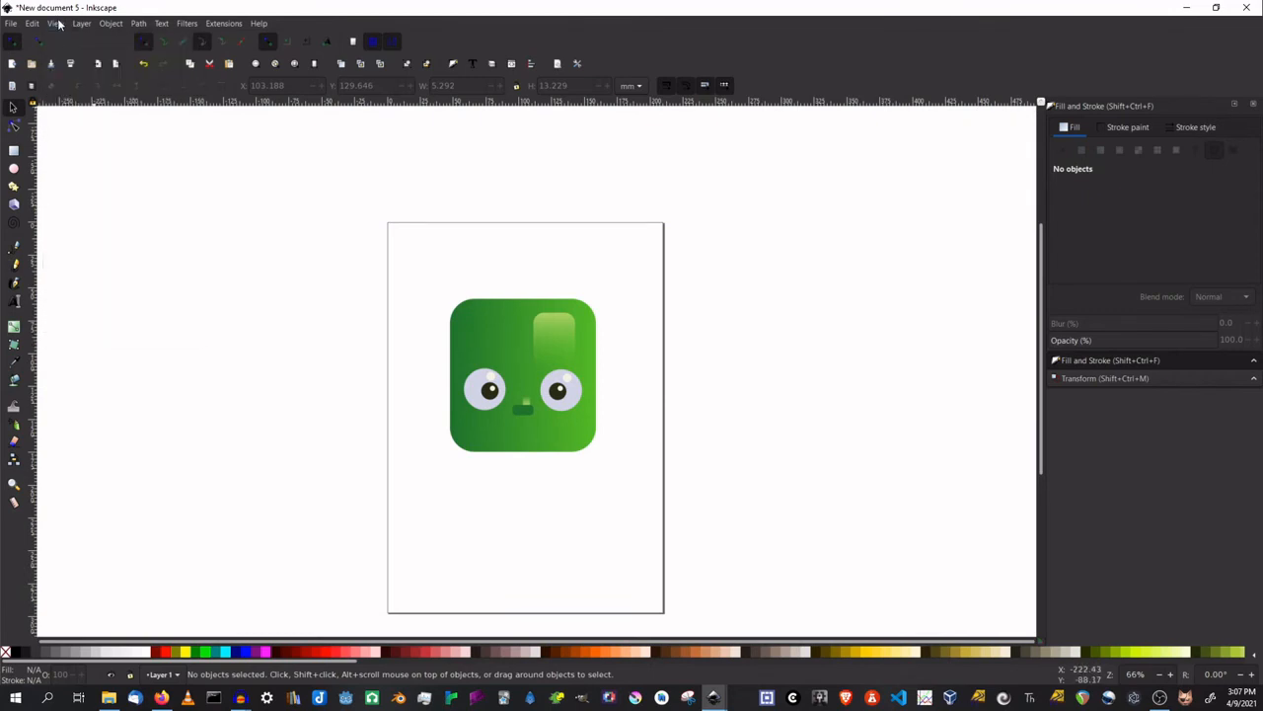
left_click(59, 24)
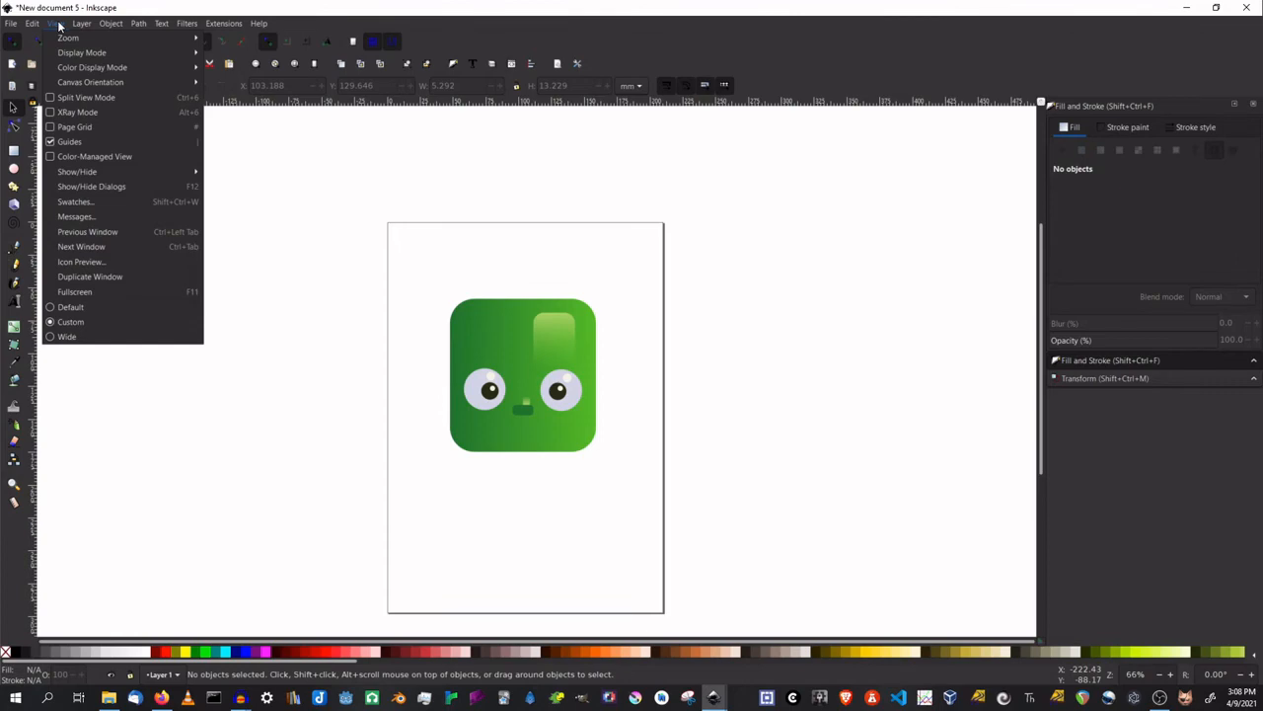
left_click(73, 126)
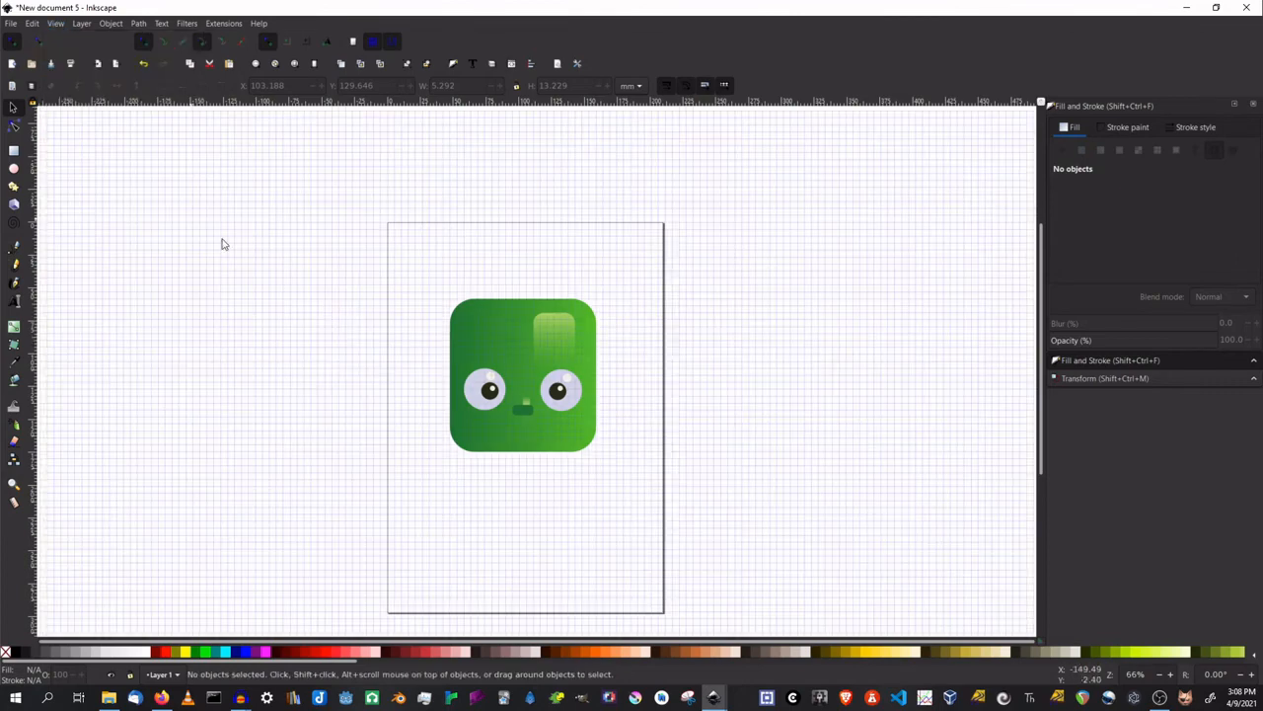
Step: Duplicate the left eye's lavender circle in place
scroll(482, 384, "up", 3)
left_click_drag(553, 514, 477, 453)
left_click(396, 380)
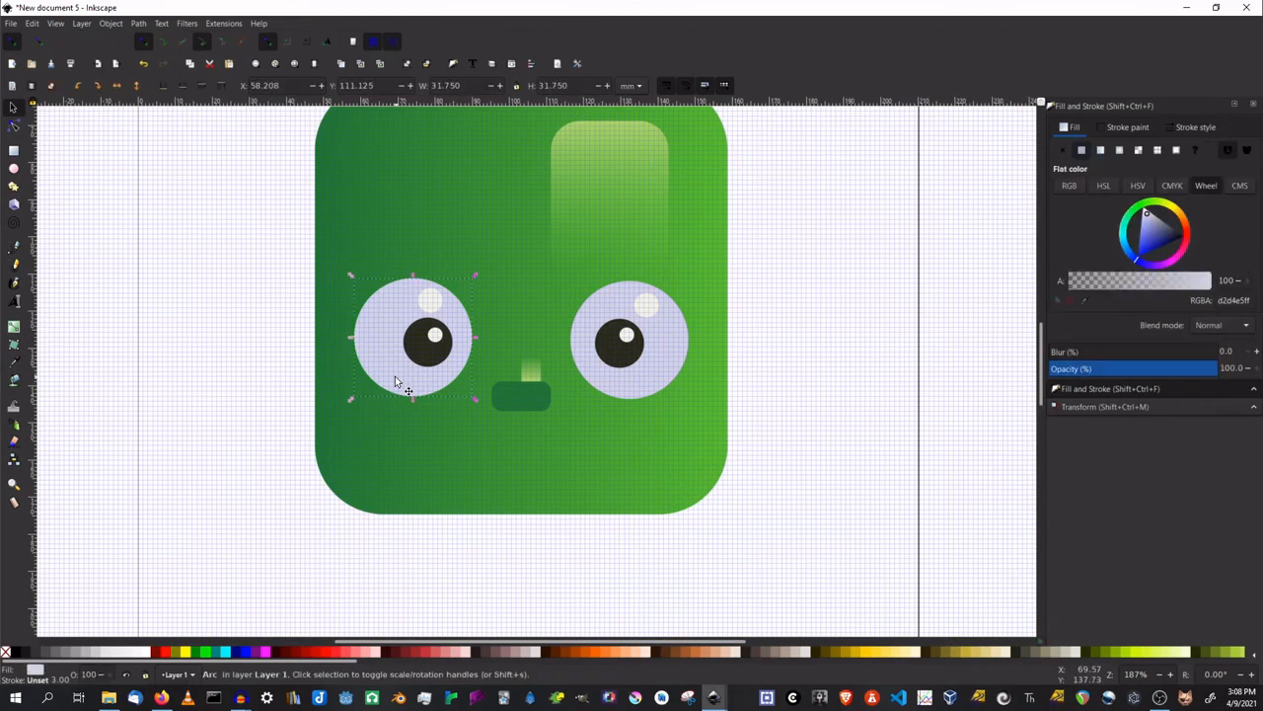
right_click(396, 381)
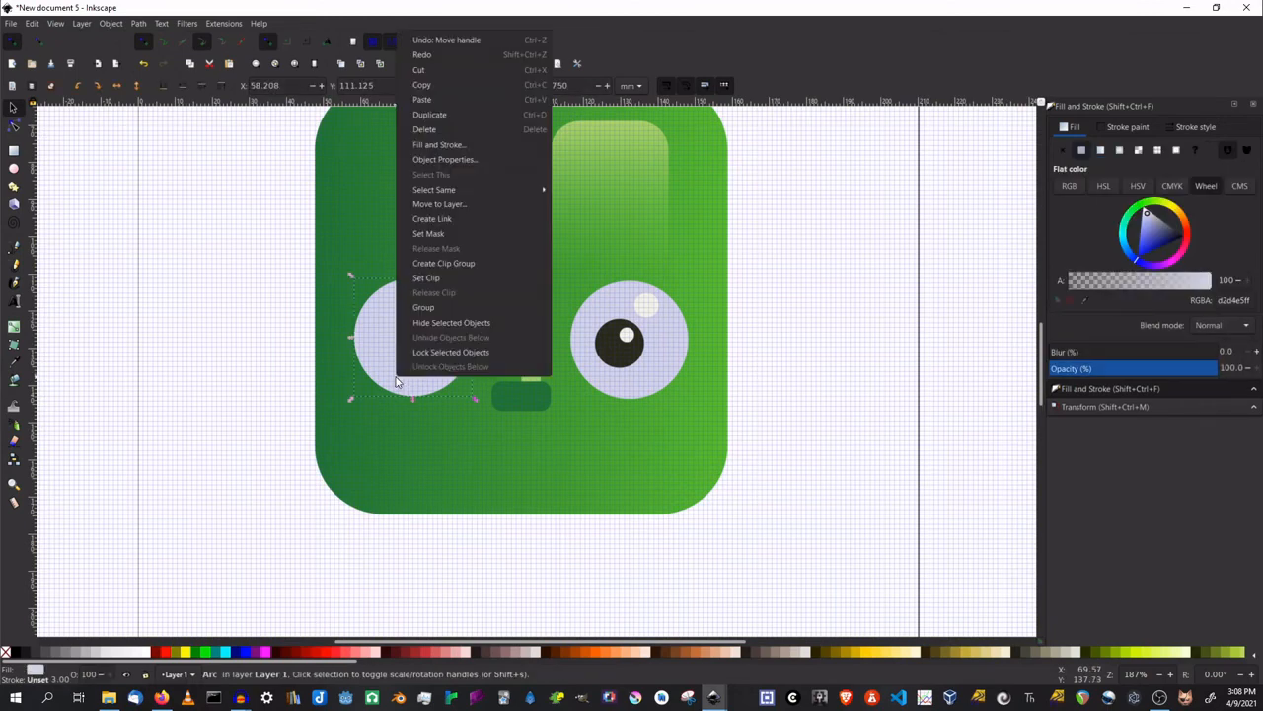
left_click(432, 116)
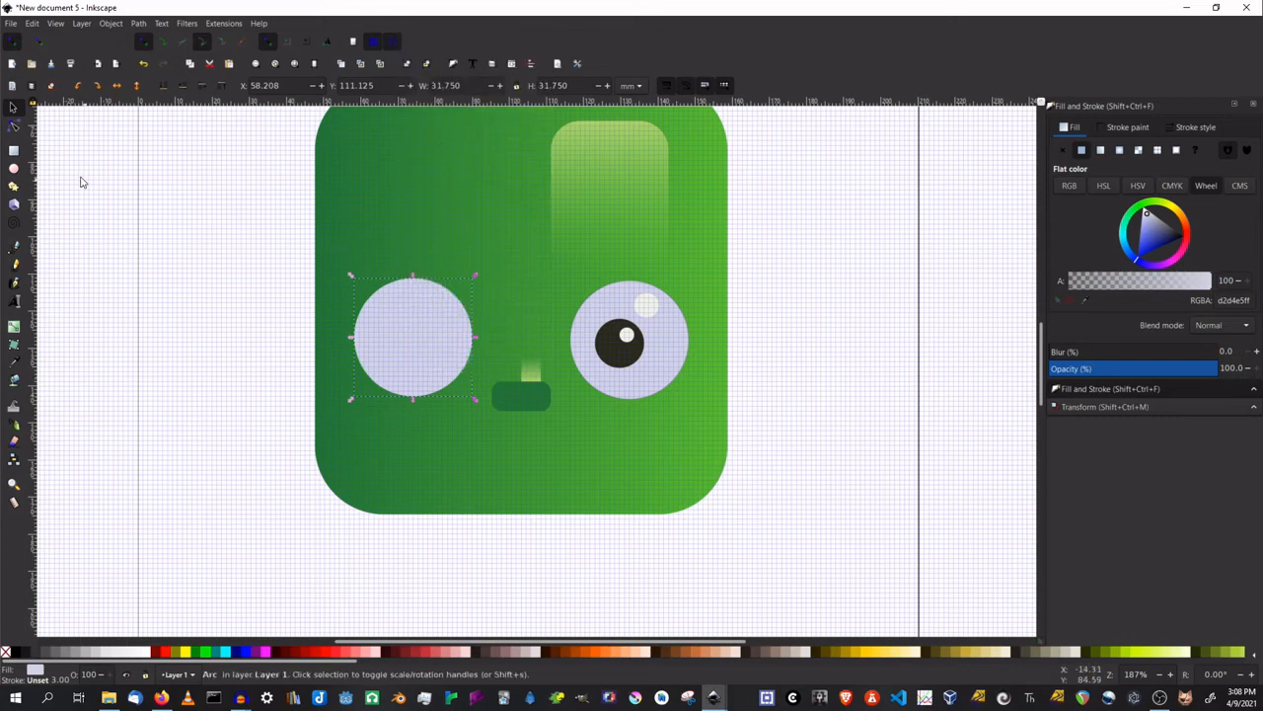
Step: Draw a circle about 46 mm wide over the upper right of the duplicate and subtract it with Difference to leave a crescent
left_click(14, 168)
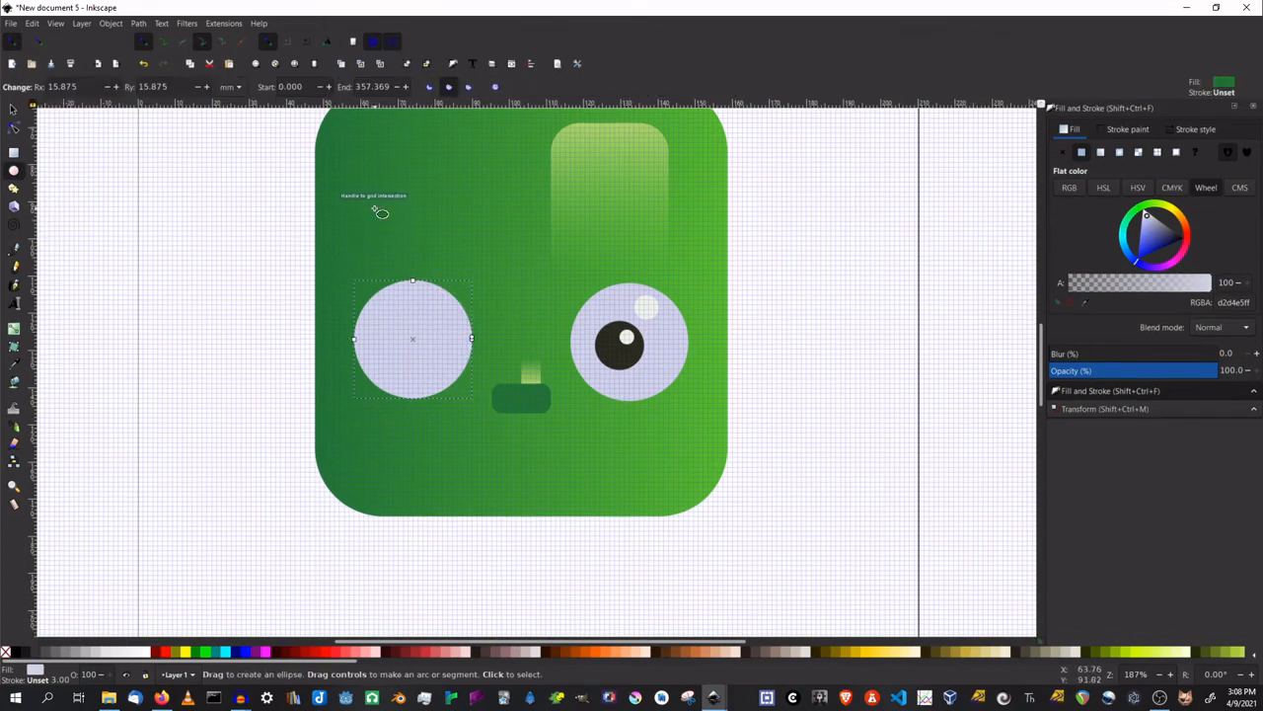
left_click_drag(381, 212, 548, 380)
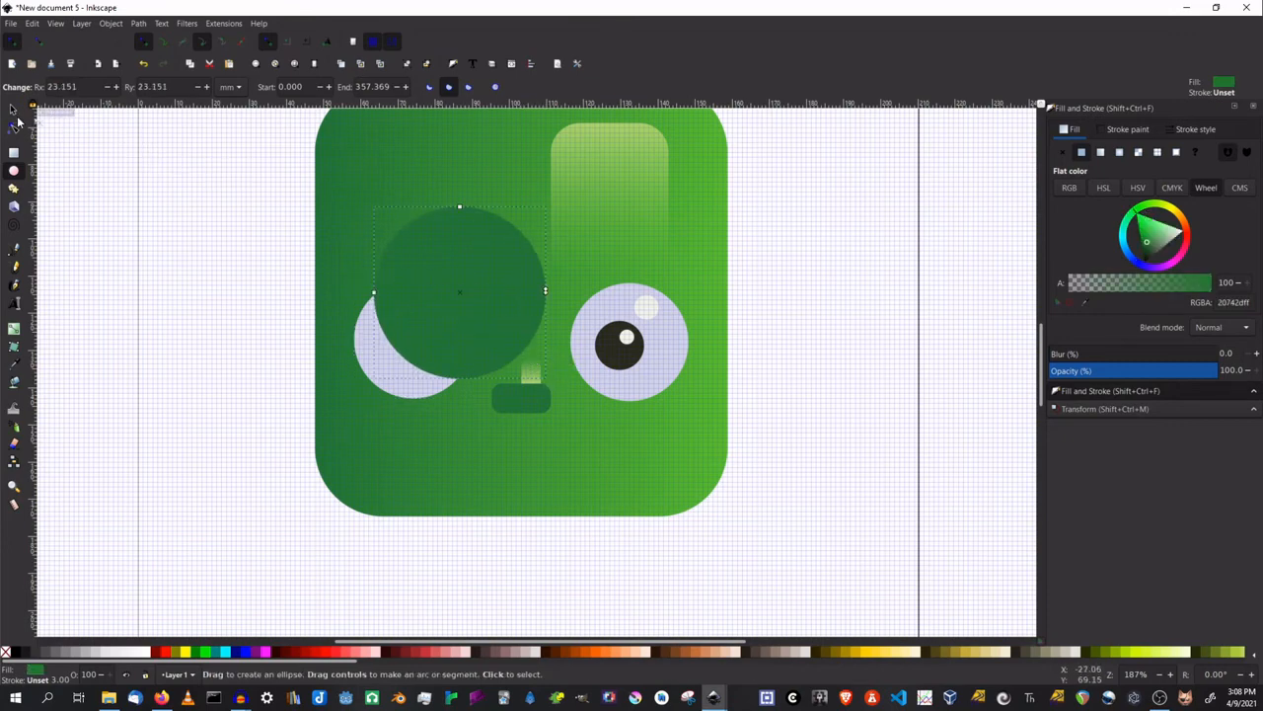
left_click(13, 106)
left_click(362, 359)
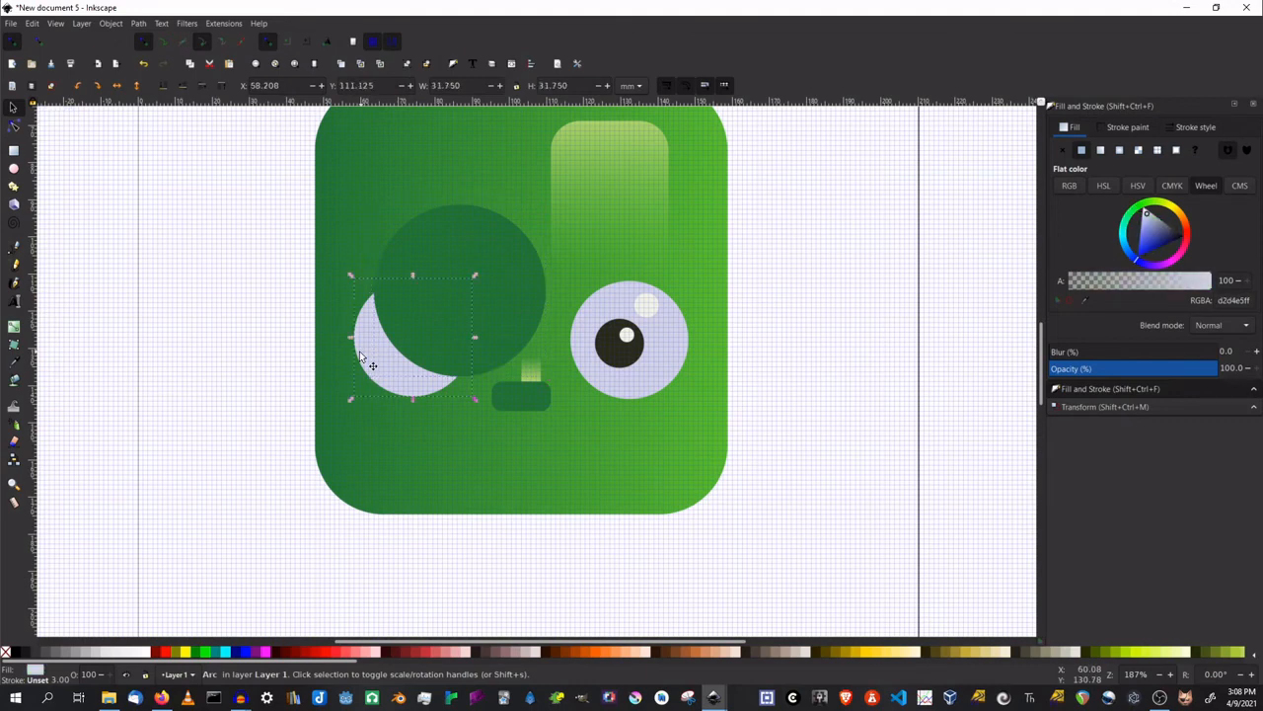
left_click(517, 311, "shift")
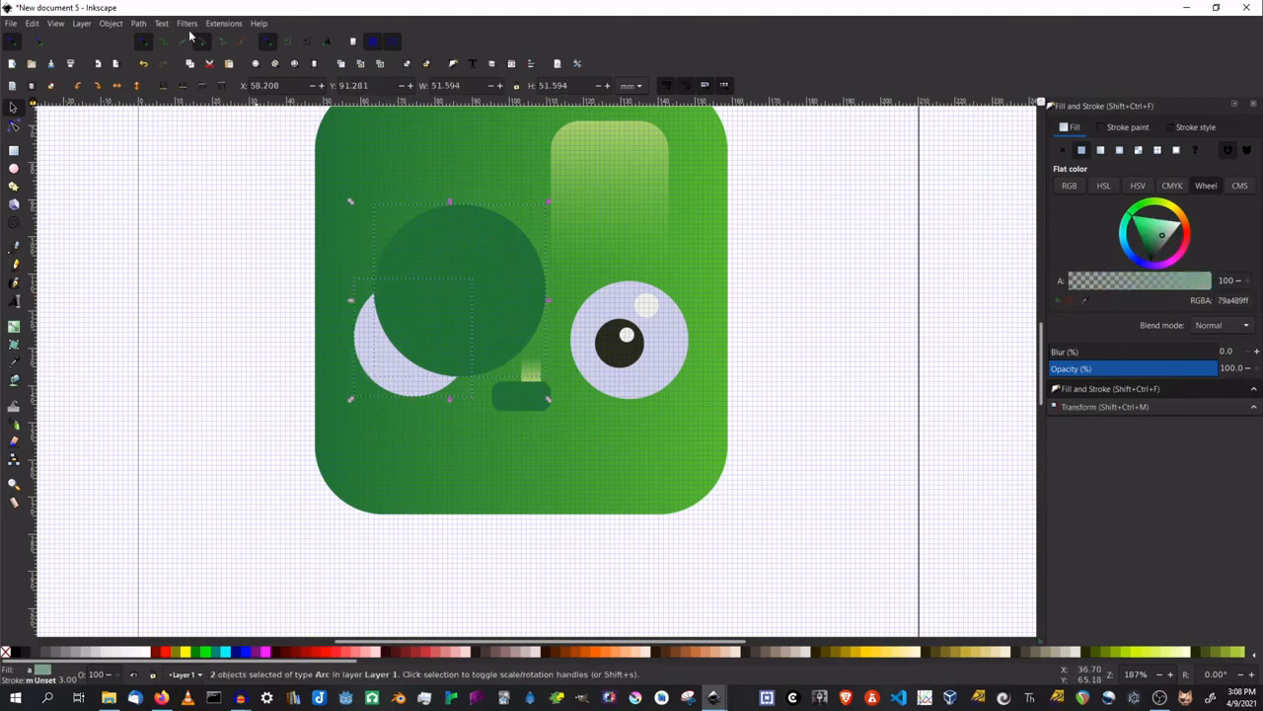
left_click(138, 23)
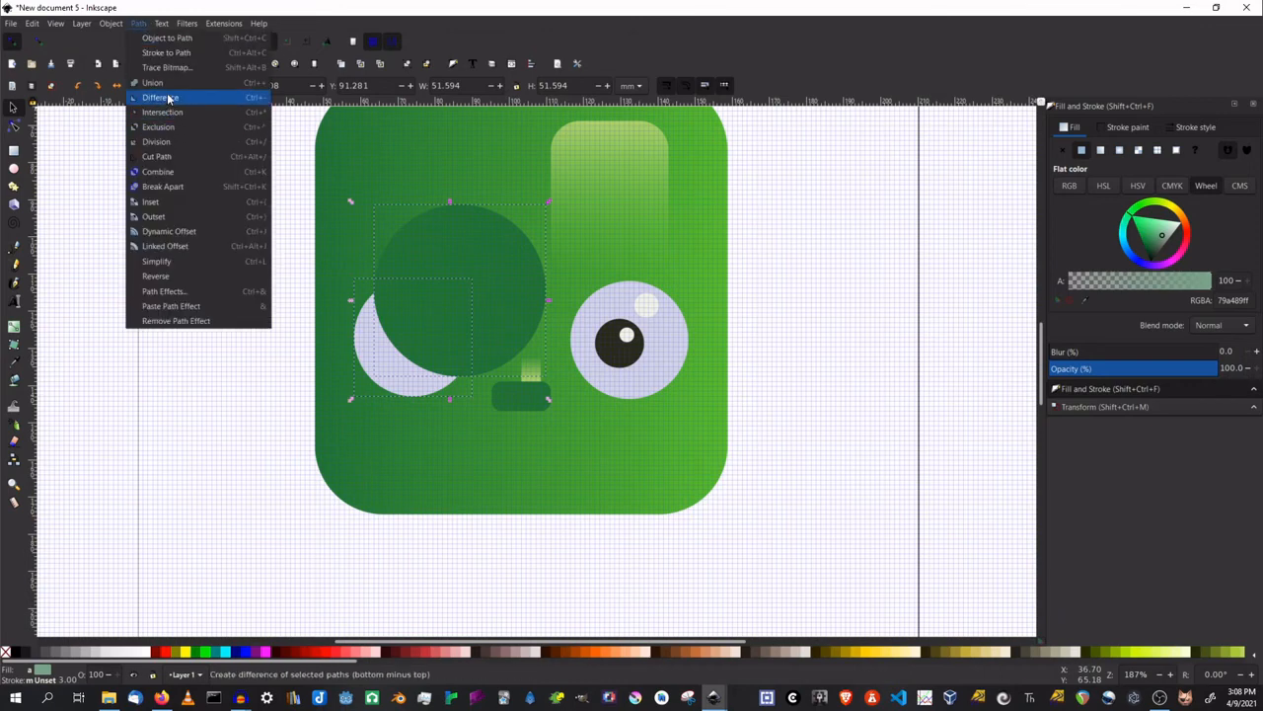
left_click(168, 98)
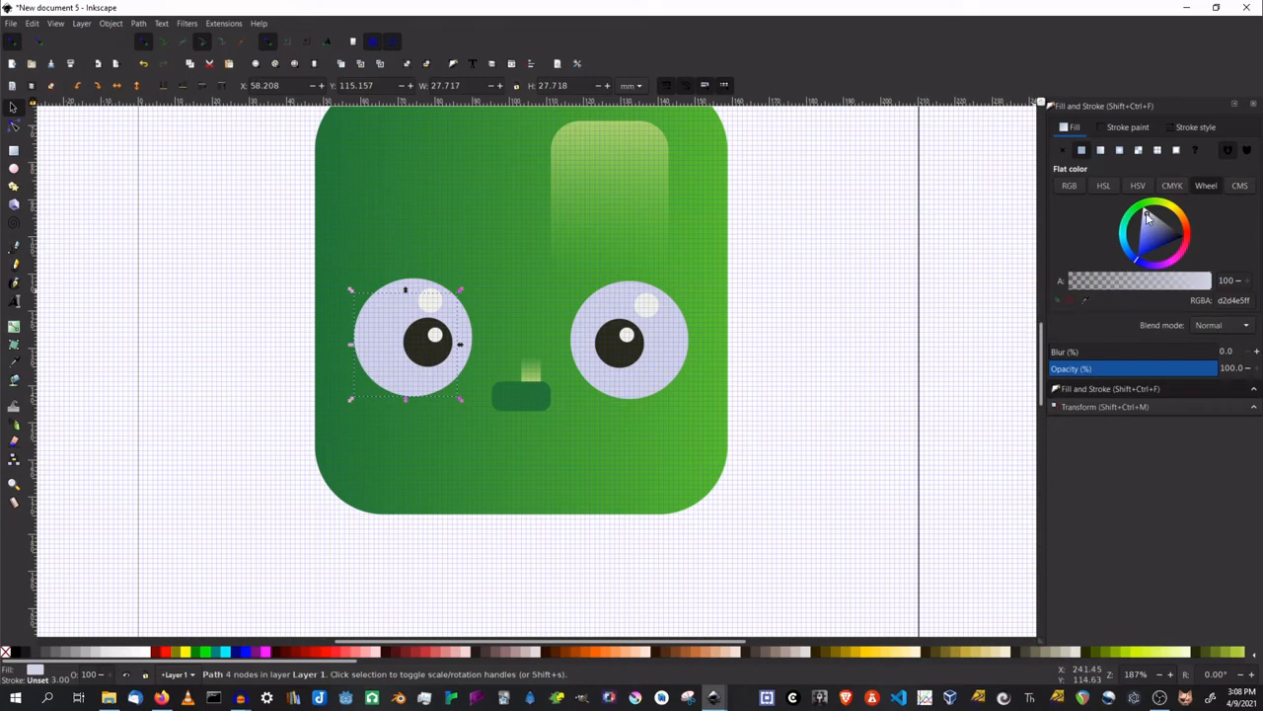
Step: Darken the left eye's crescent to a medium lavender fill, 9a9fce
left_click_drag(1146, 219, 1151, 226)
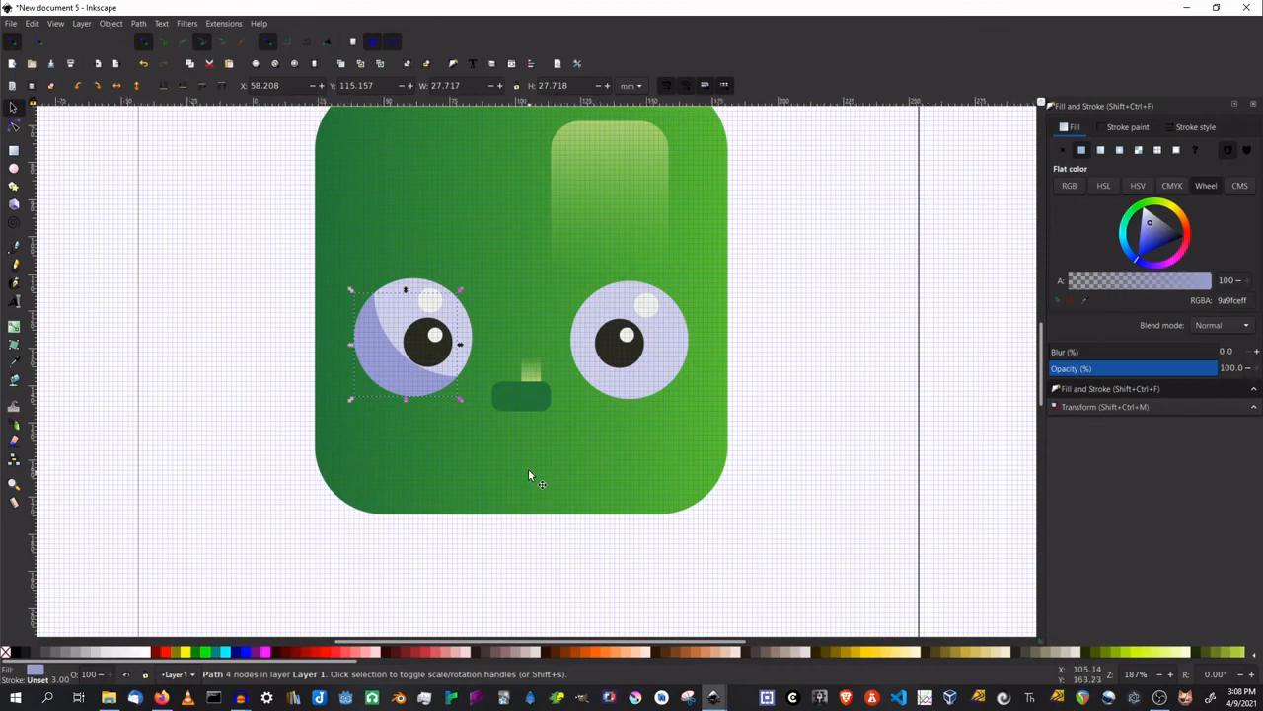
scroll(529, 475, "down", 4)
scroll(529, 470, "up", 5)
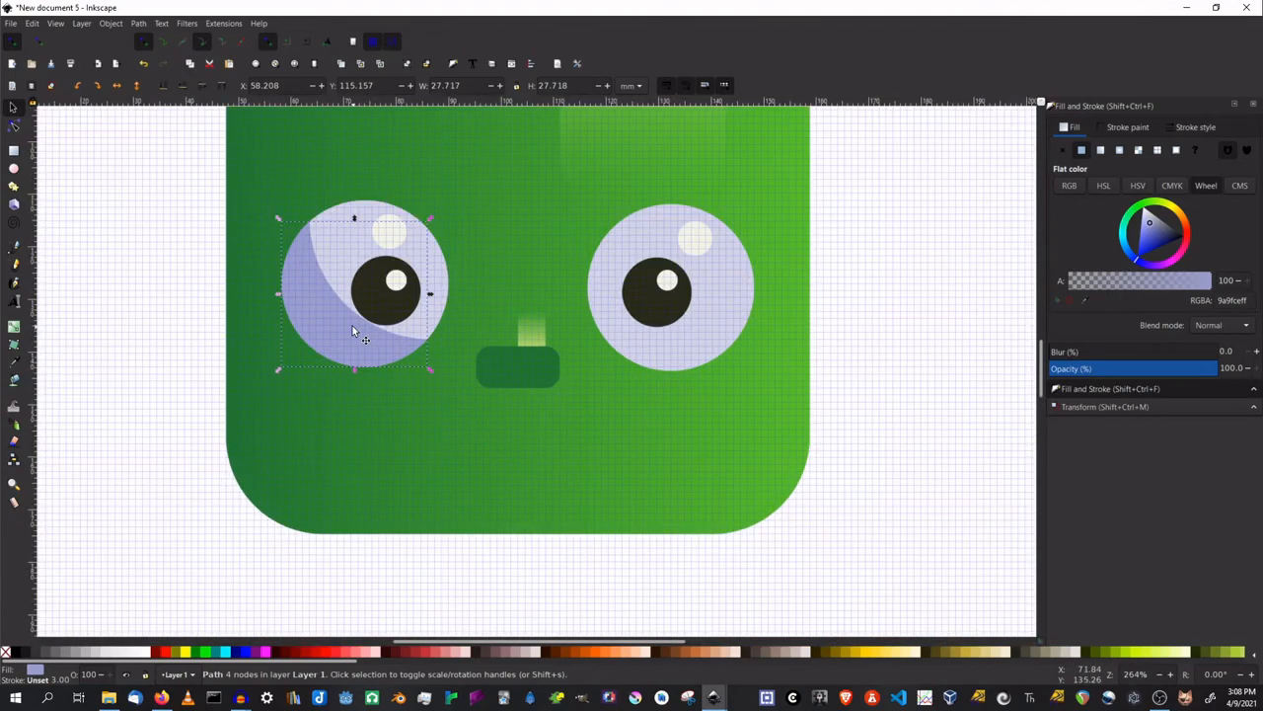
right_click(355, 329)
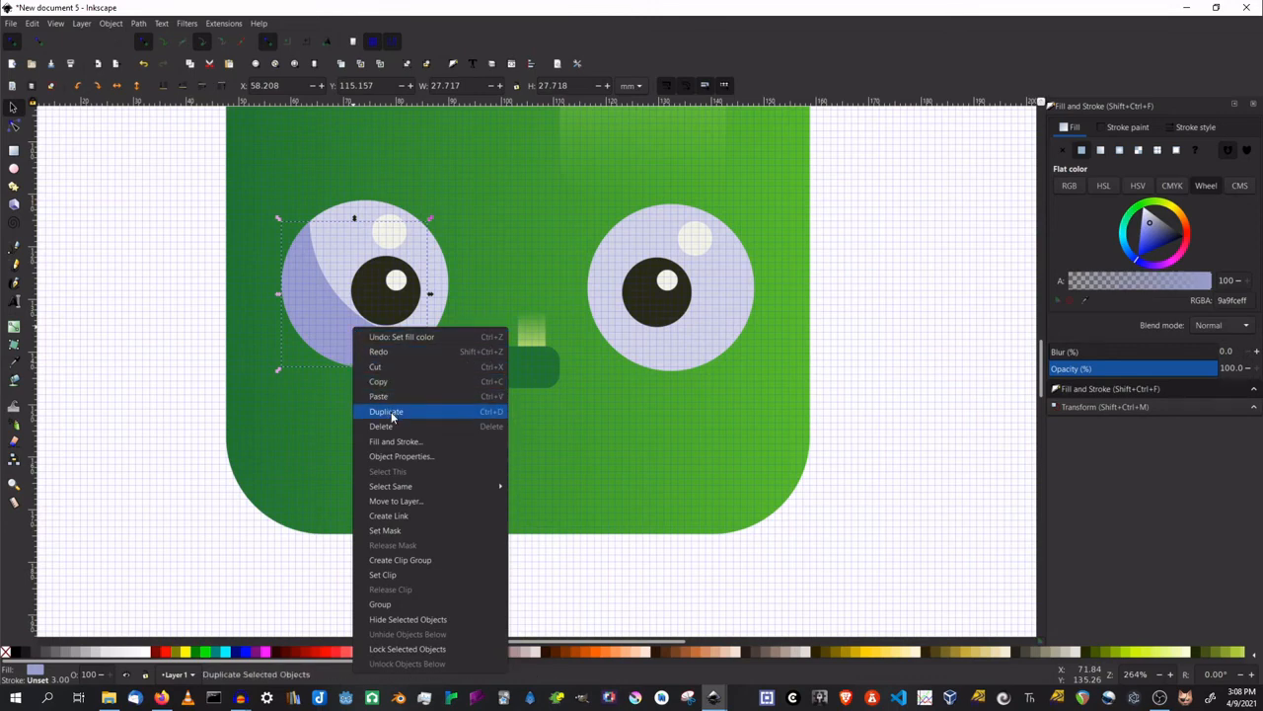
left_click(872, 376)
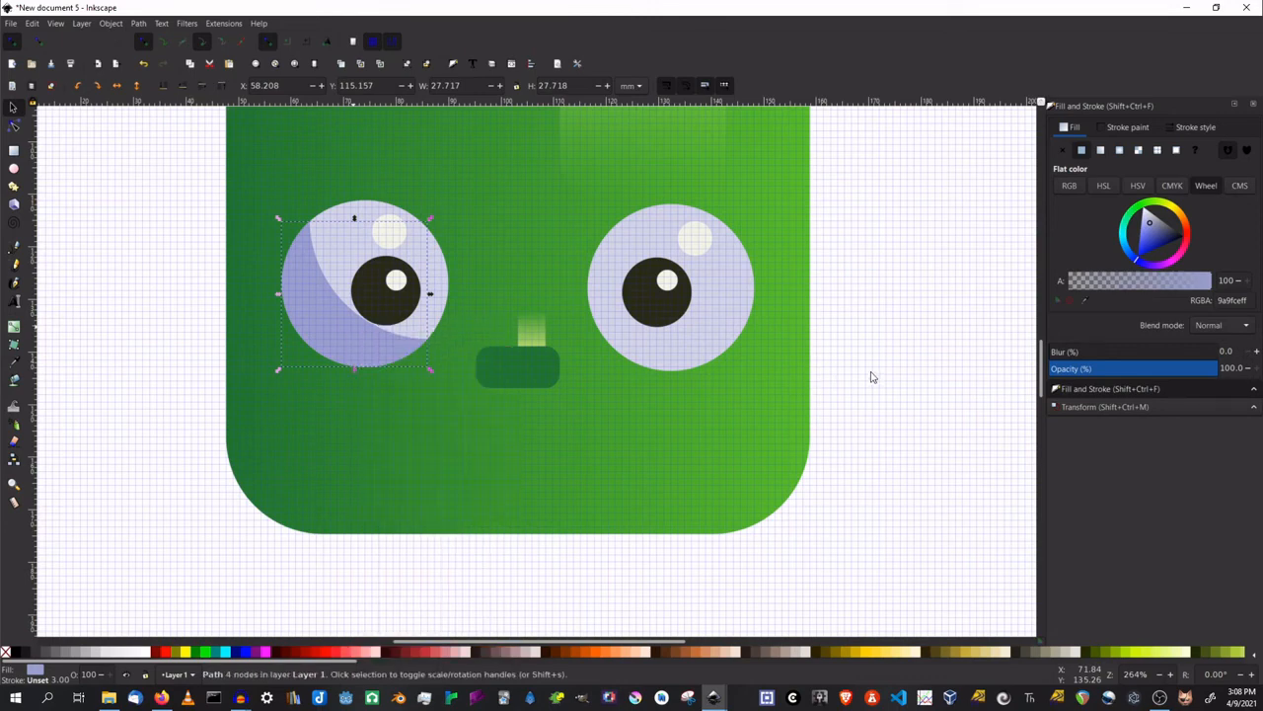
left_click_drag(965, 351, 875, 391)
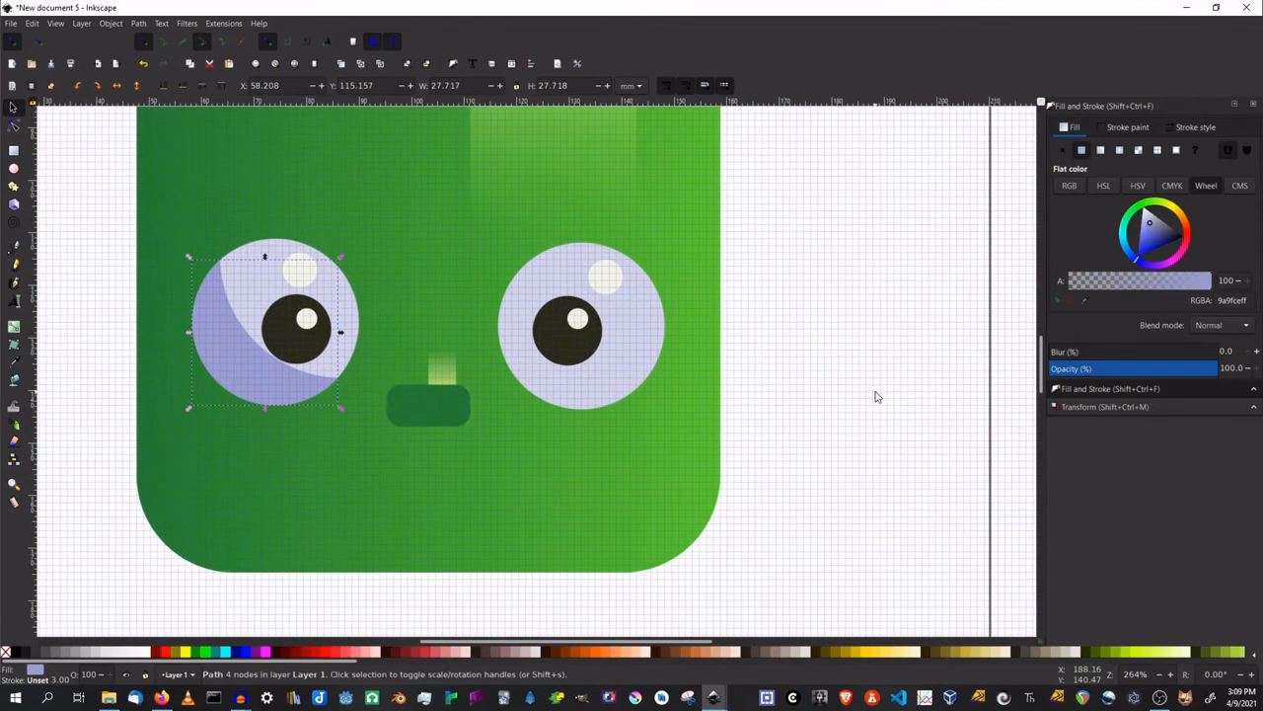
Step: Duplicate the right eye's lavender circle in place
left_click(619, 380)
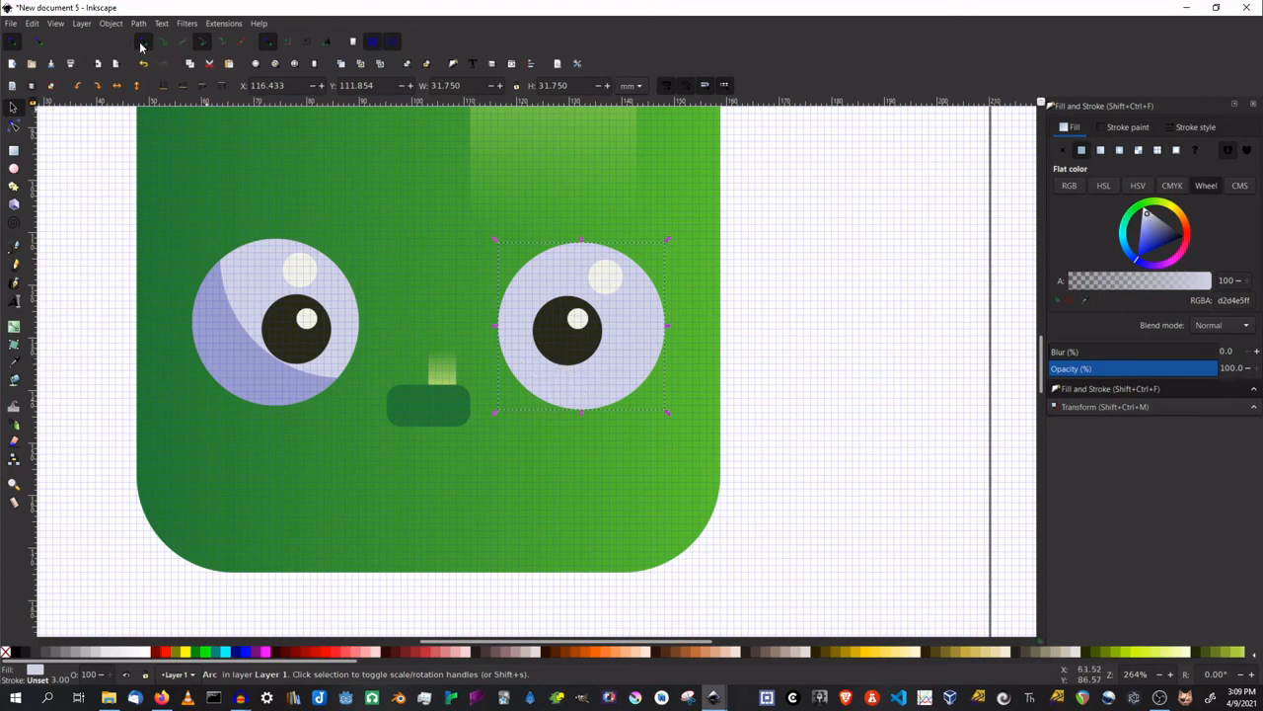
right_click(636, 368)
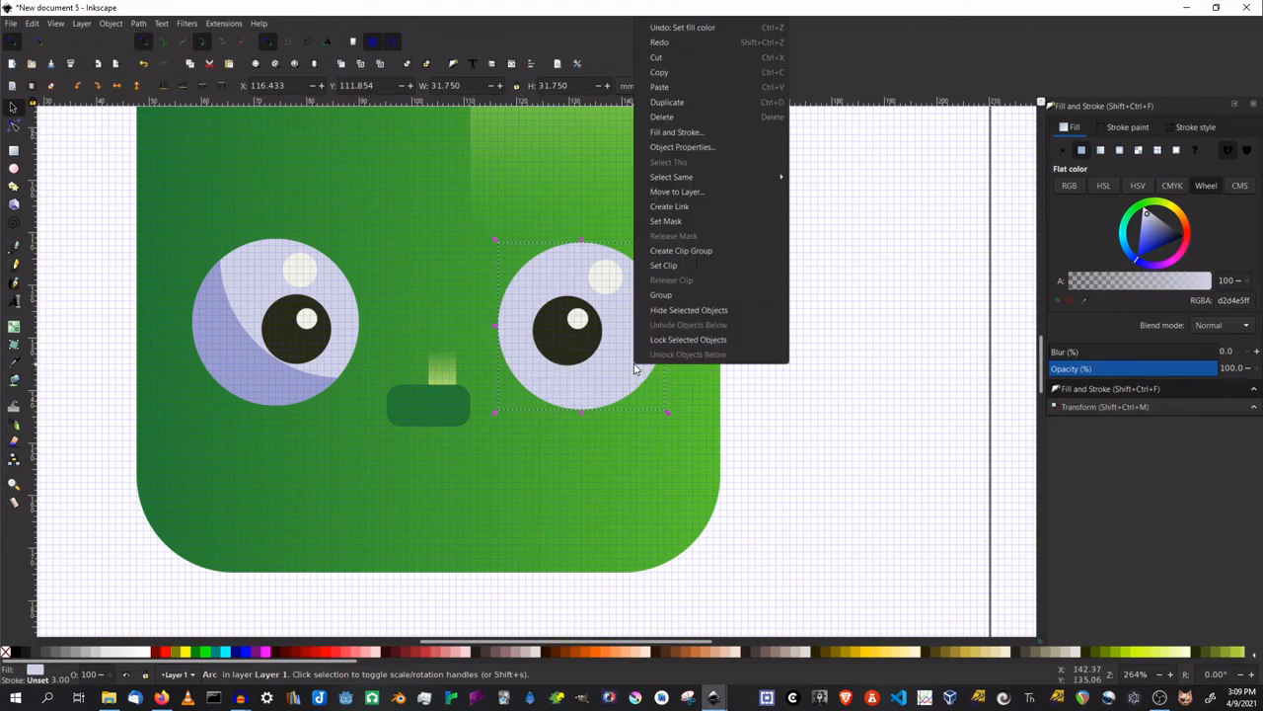
left_click(672, 104)
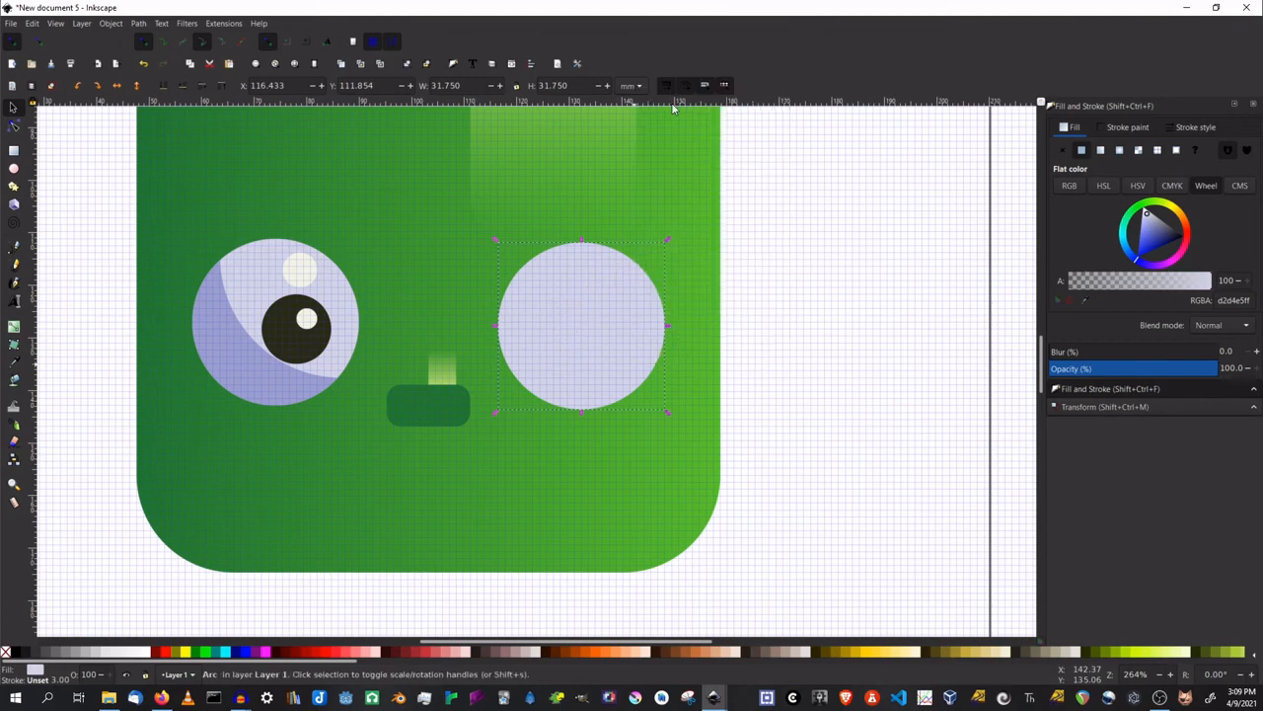
Step: Draw an ellipse about 48 by 46 mm over the right eye and shift it slightly down-left, leaving a lower-left crescent of the duplicate uncovered
left_click(14, 169)
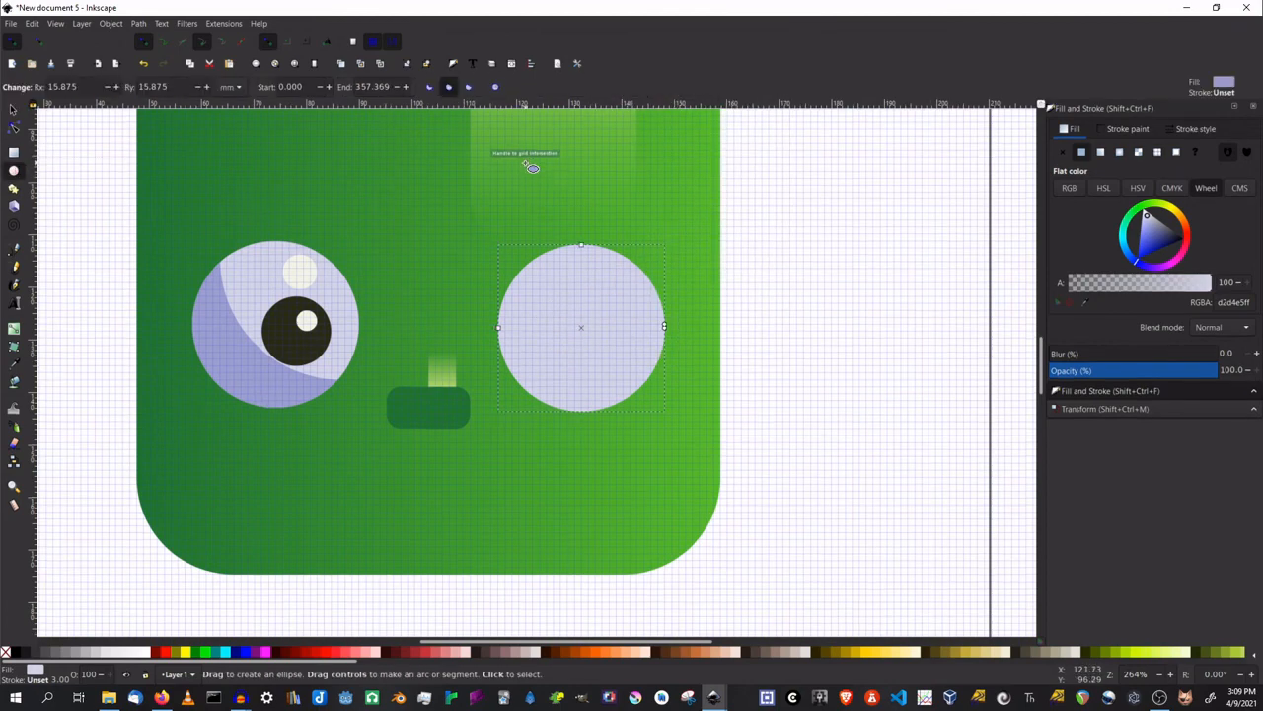
left_click_drag(518, 150, 767, 395)
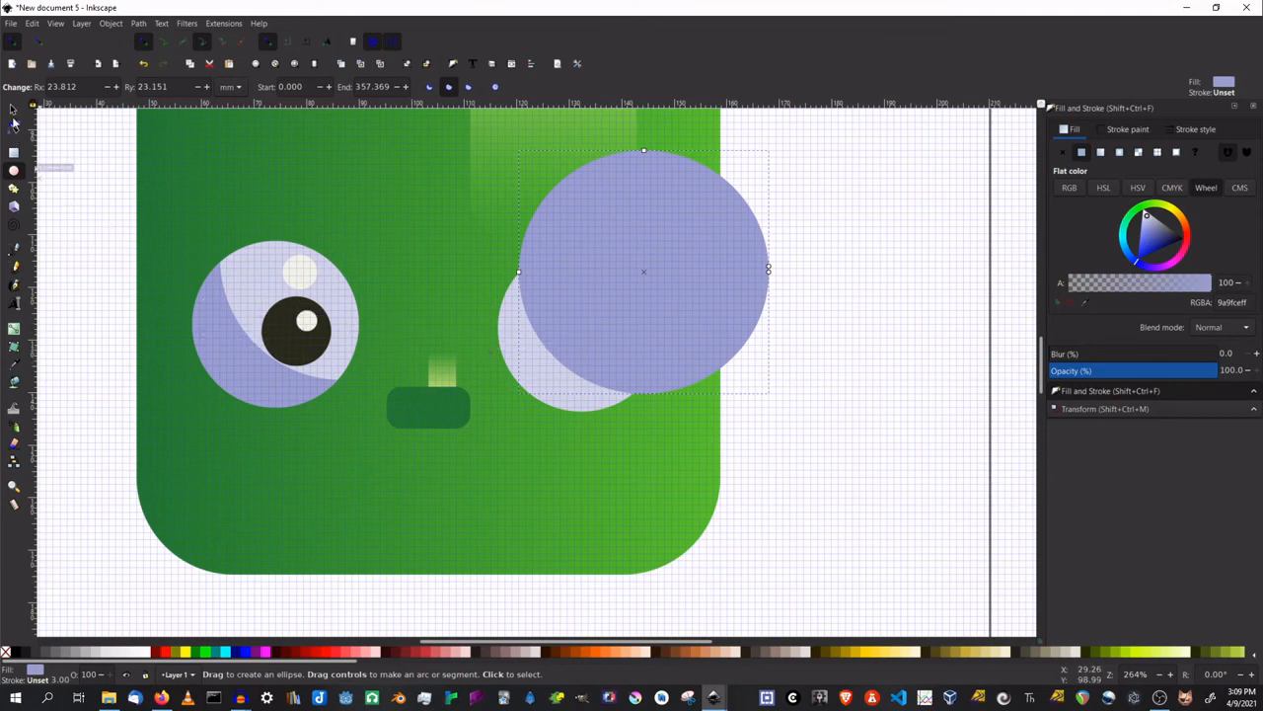
left_click(12, 110)
left_click_drag(598, 304, 588, 316)
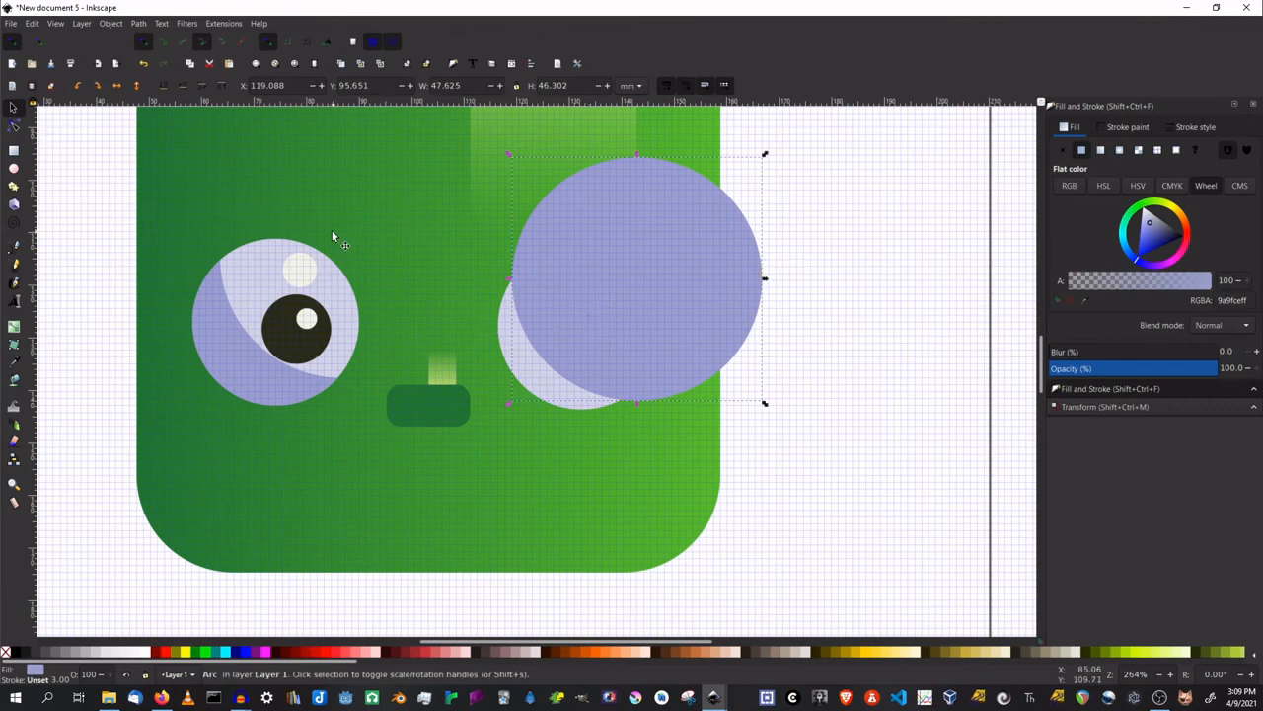
Step: Subtract the large ellipse from the right eye's duplicate circle with Difference to leave a crescent
left_click(503, 335)
left_click(722, 331, "shift")
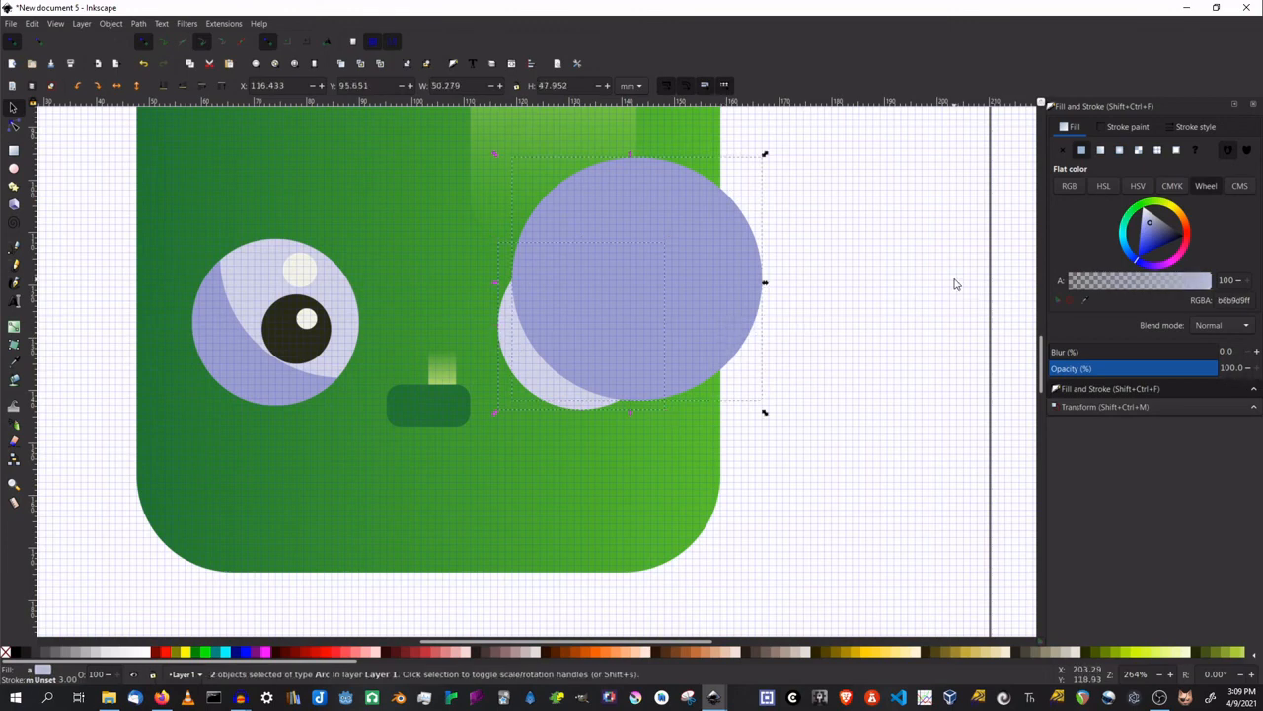
left_click(138, 24)
left_click(158, 98)
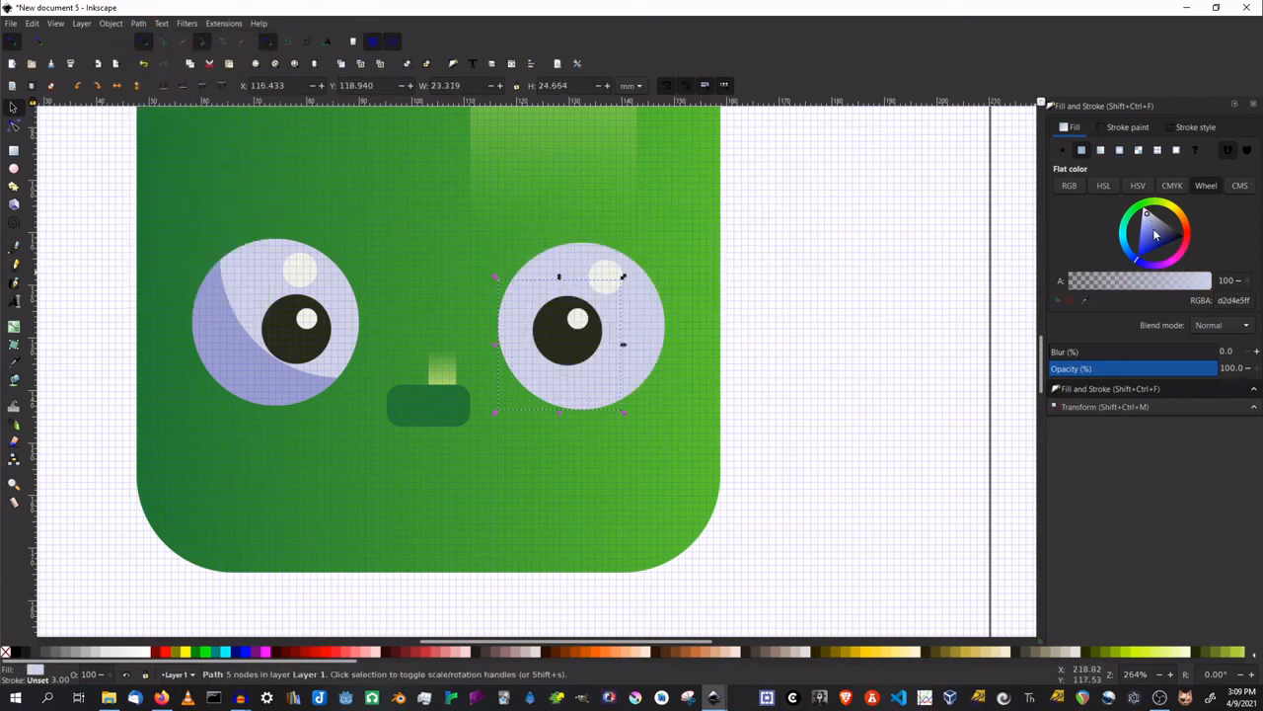
Step: Fill the right eye's crescent with the colour sampled from the left eye's crescent and deselect it
left_click(1085, 300)
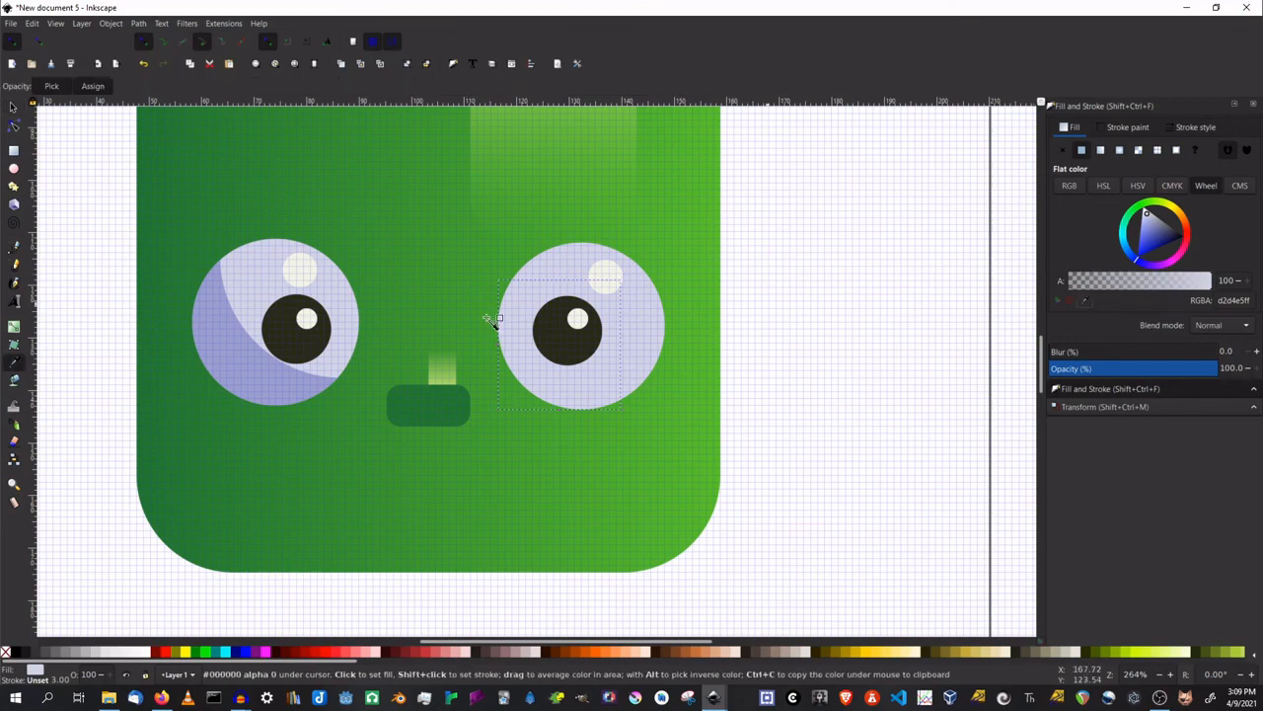
left_click(248, 372)
left_click(809, 362)
scroll(400, 434, "down", 3)
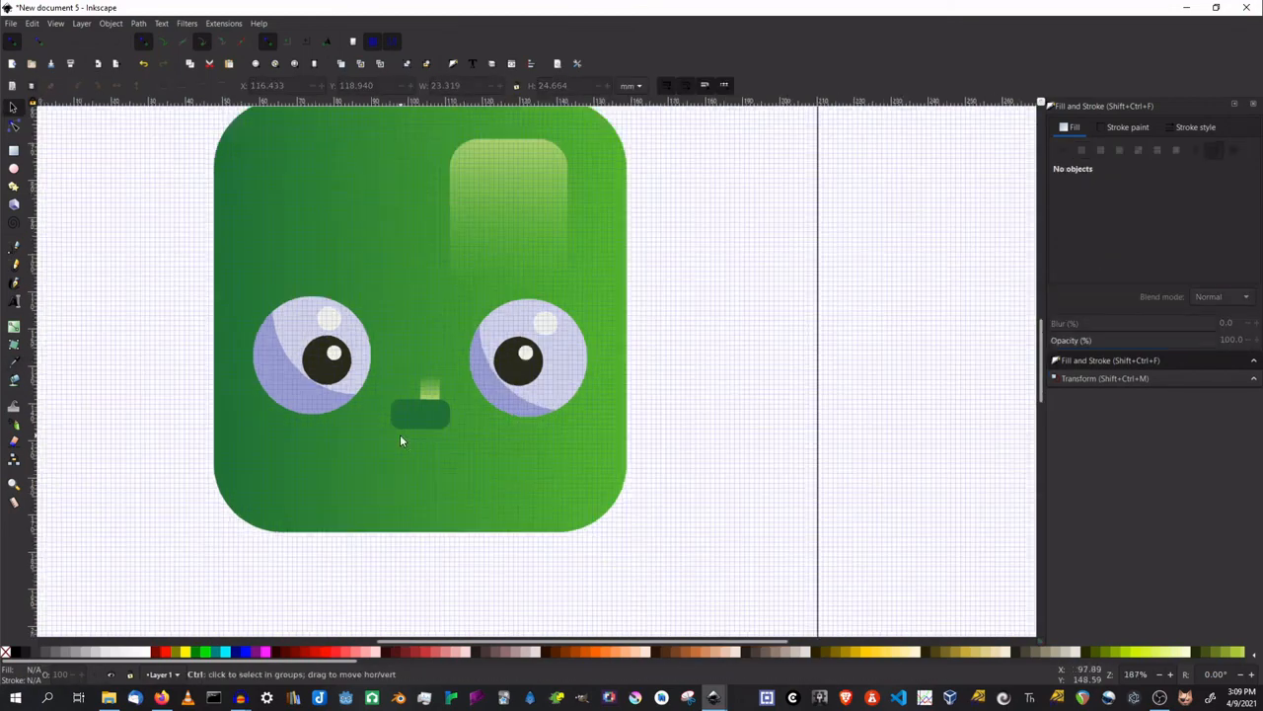
Step: Hide the page grid to inspect the whole face without it, and turn the grid back on
scroll(400, 435, "down", 2)
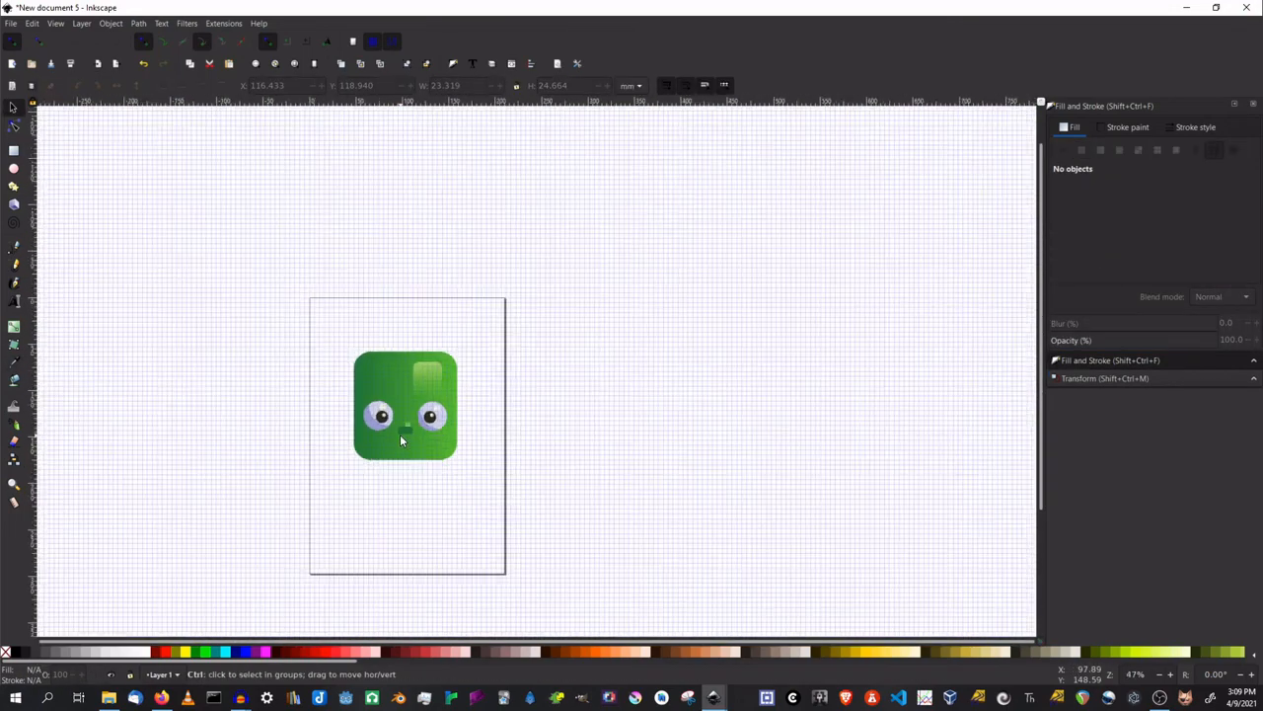
left_click_drag(392, 519, 555, 434)
scroll(584, 410, "up", 1)
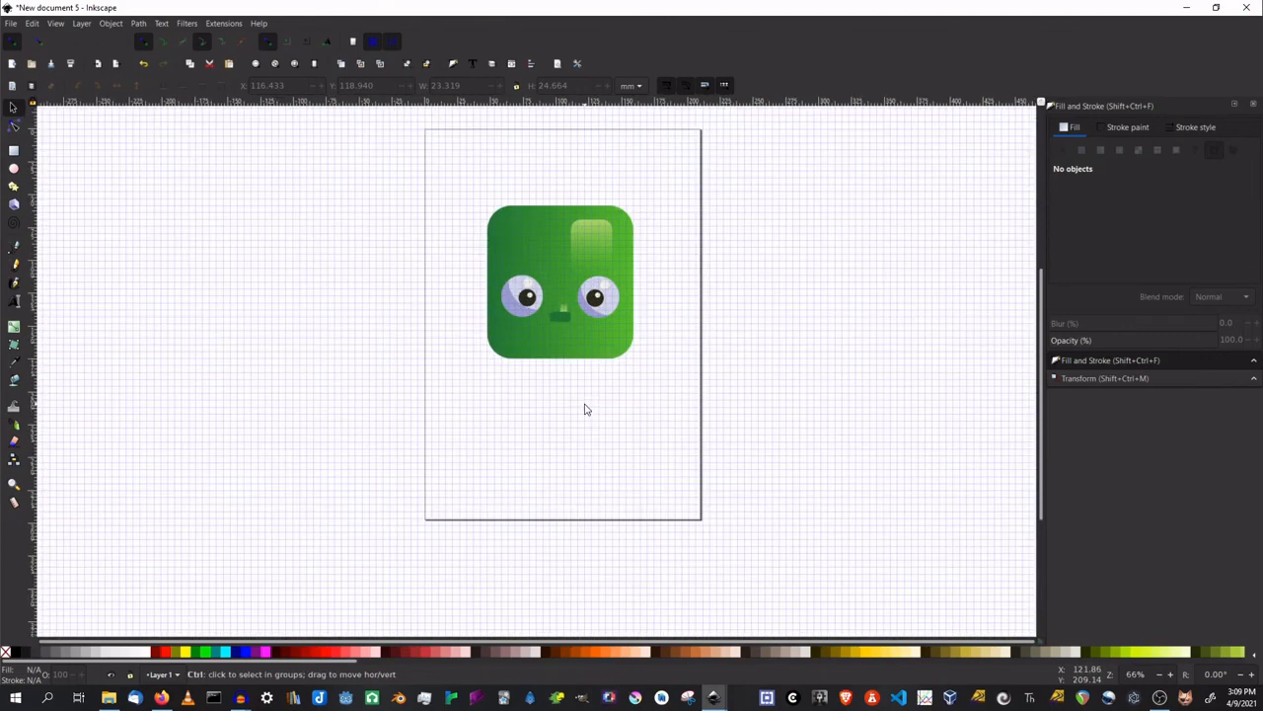
scroll(464, 399, "up", 2)
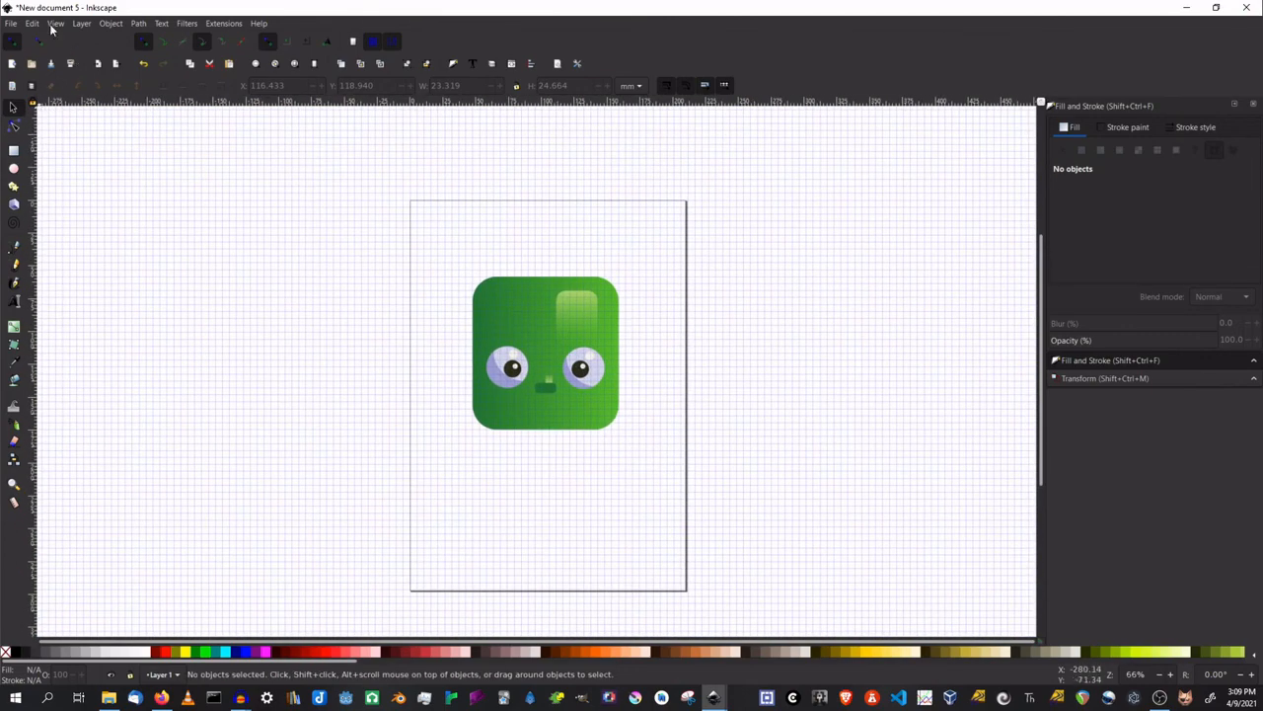
left_click(55, 22)
left_click(74, 128)
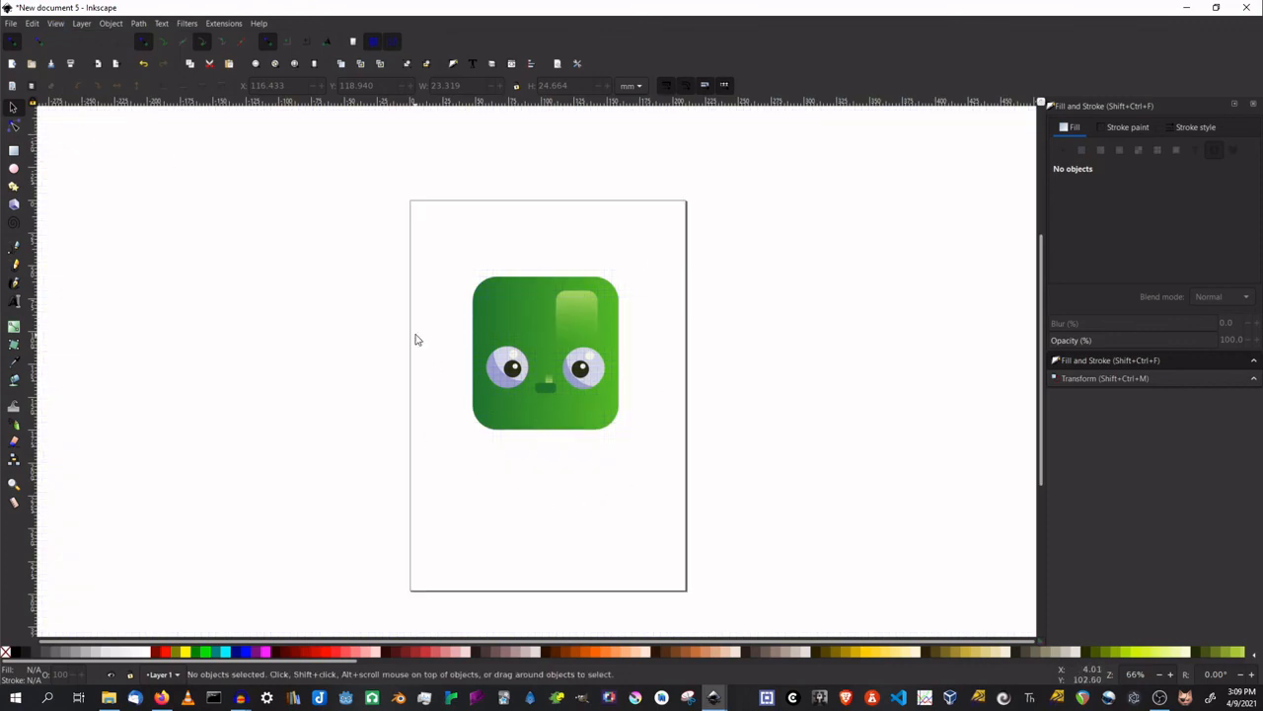
left_click(57, 24)
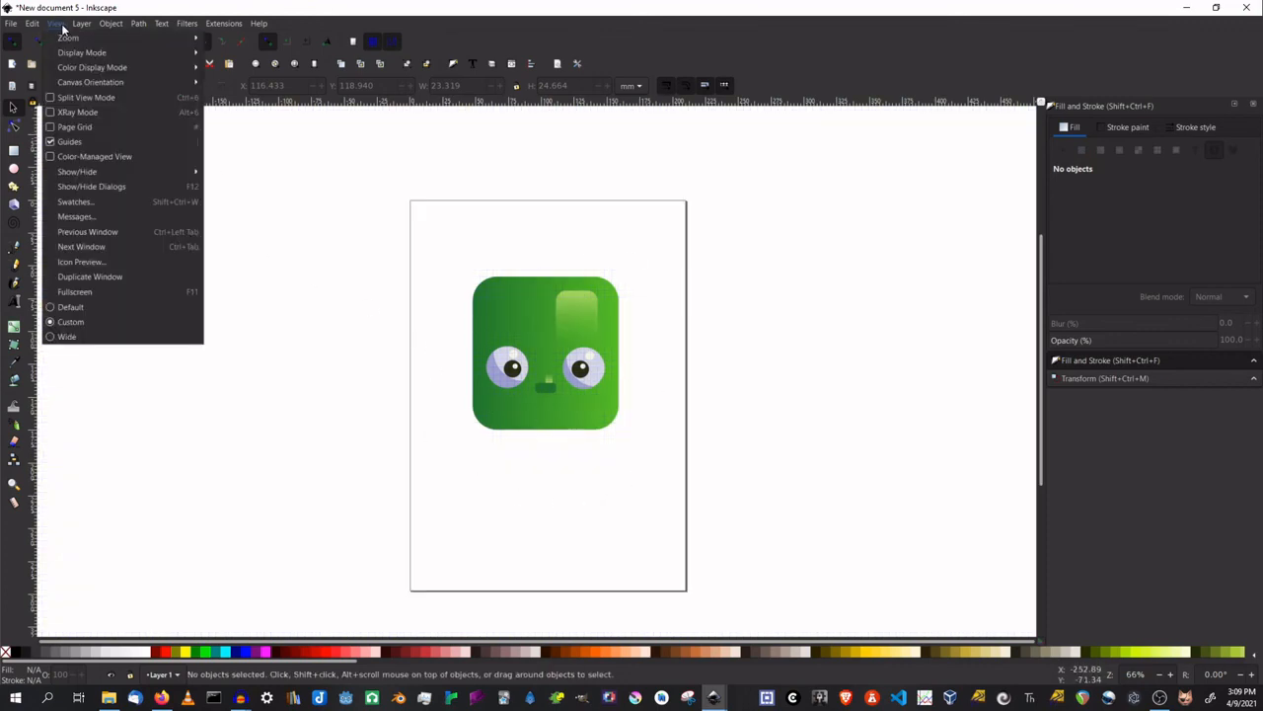
mouse_move(81, 26)
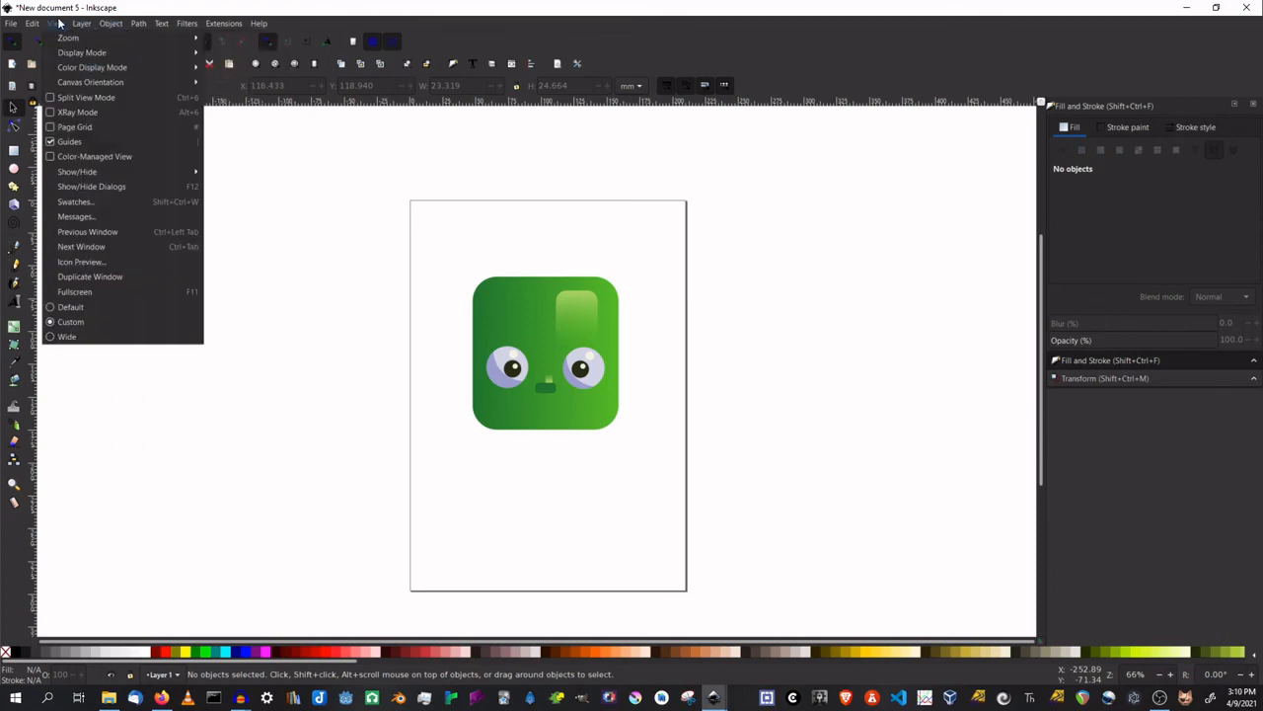
left_click(71, 126)
Step: Draw a horizontal straight line about 24 mm long below the nose as the mouth, and select it
scroll(576, 431, "up", 4, "ctrl")
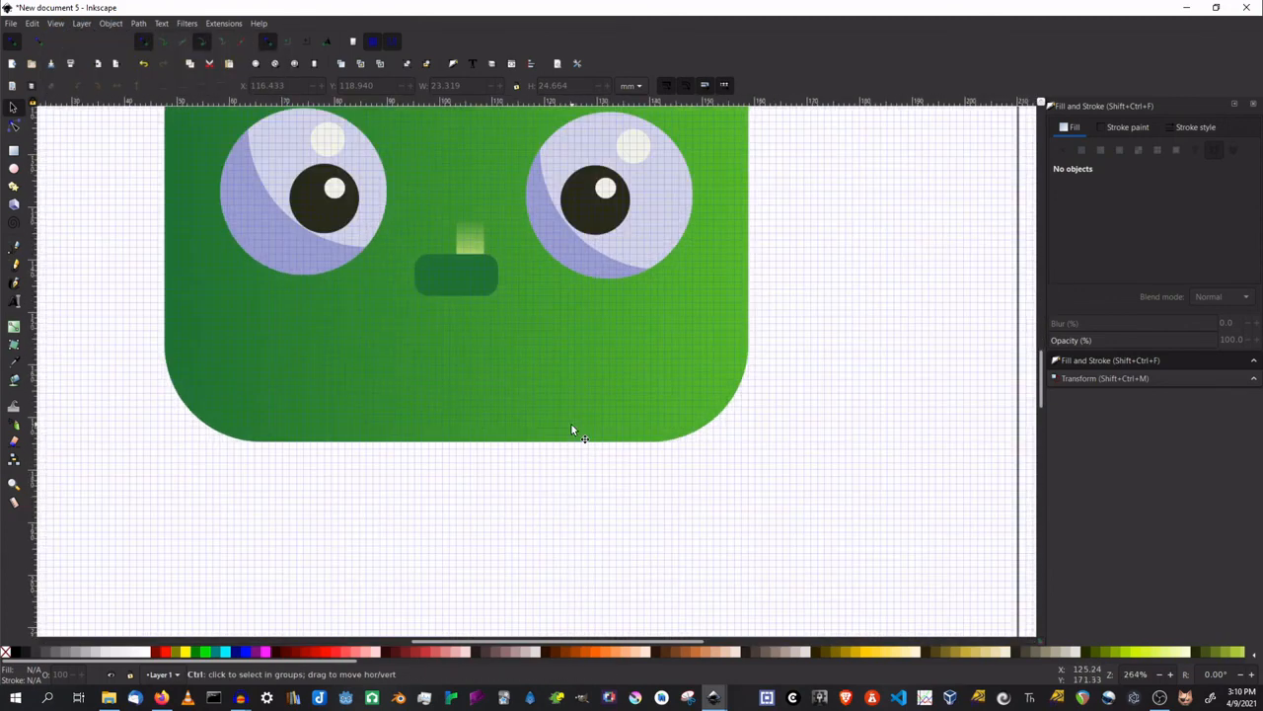
left_click(16, 251)
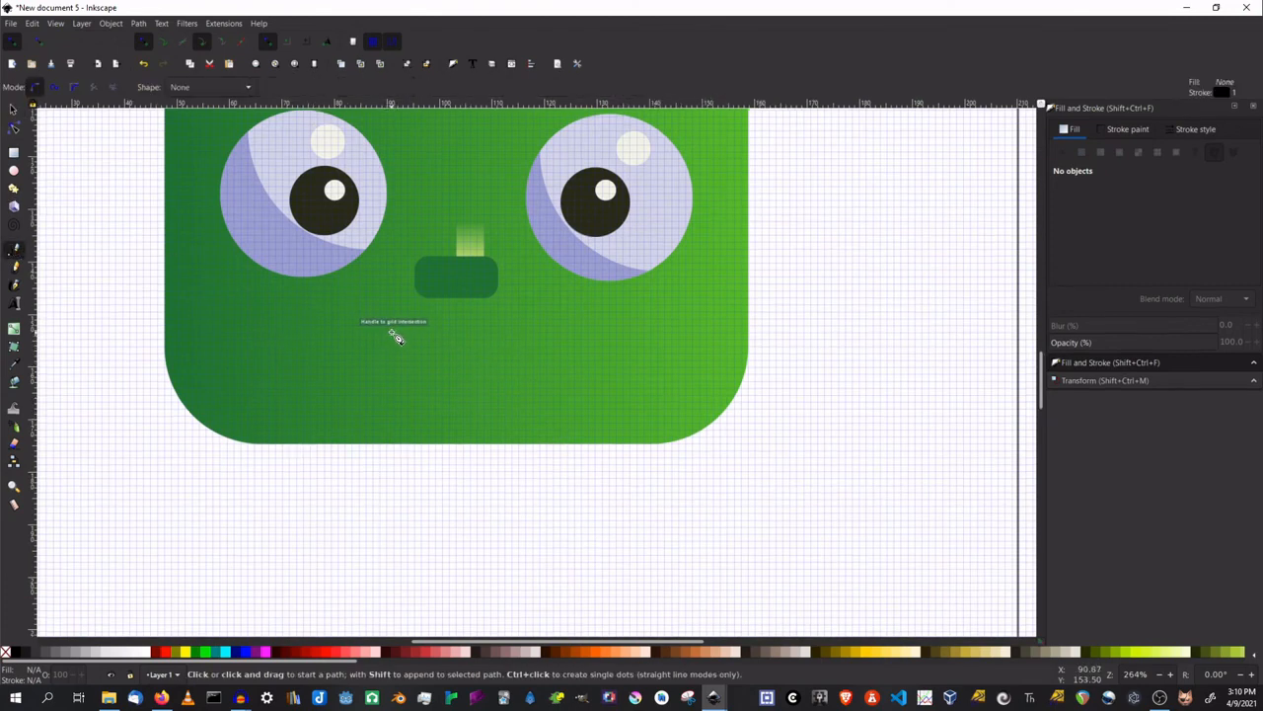
left_click(394, 332)
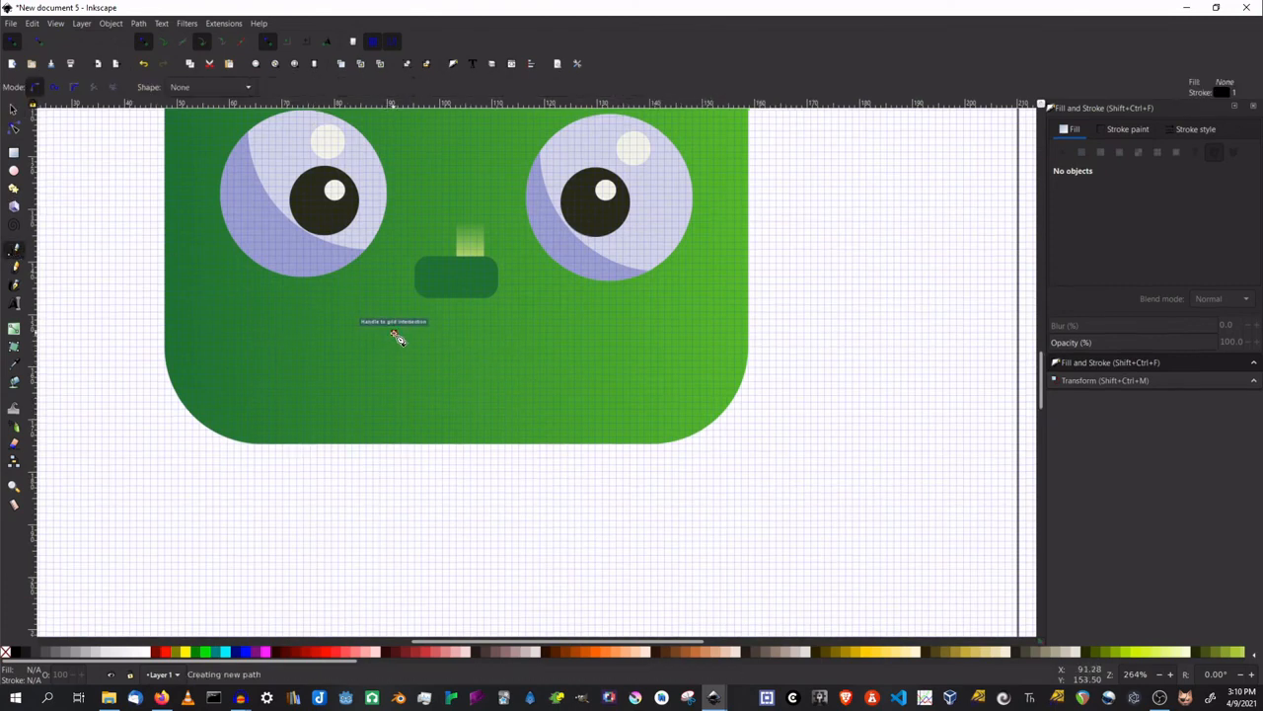
double_click(521, 333)
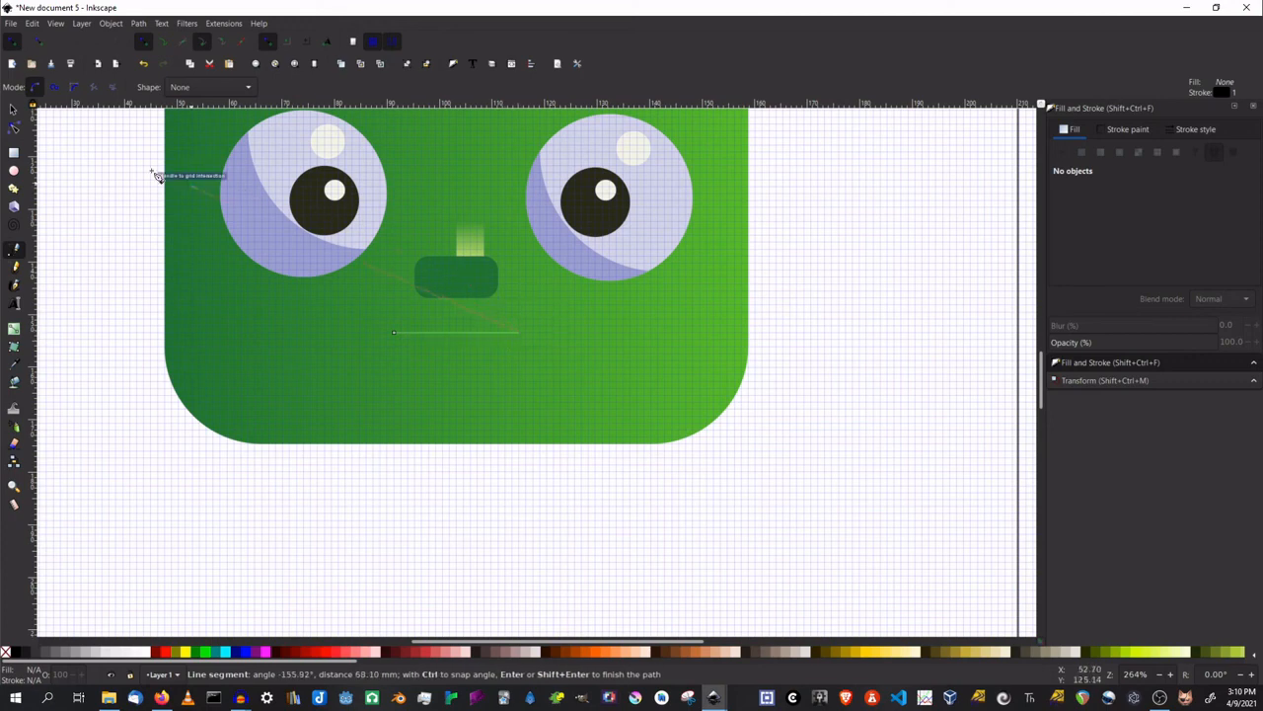
left_click(13, 109)
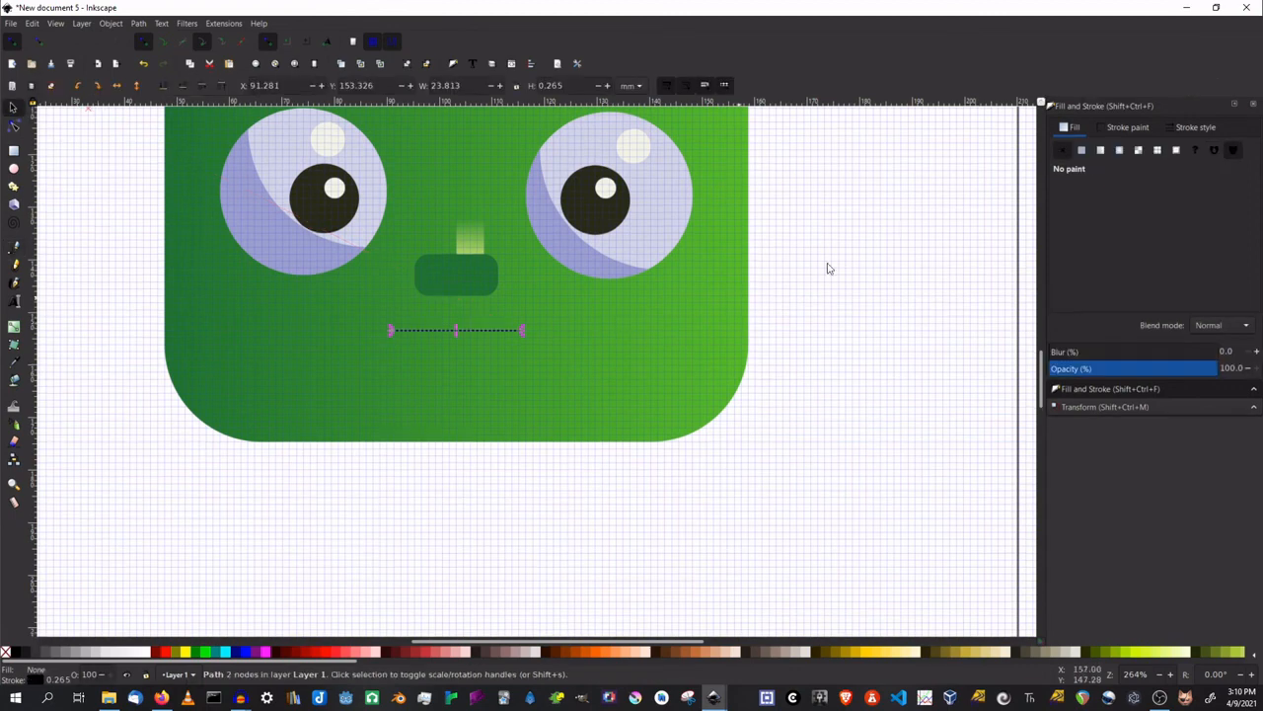
Step: Set the mouth line's stroke colour to the dark tone 2a2b15ff sampled from the right eye's pupil
left_click(1119, 126)
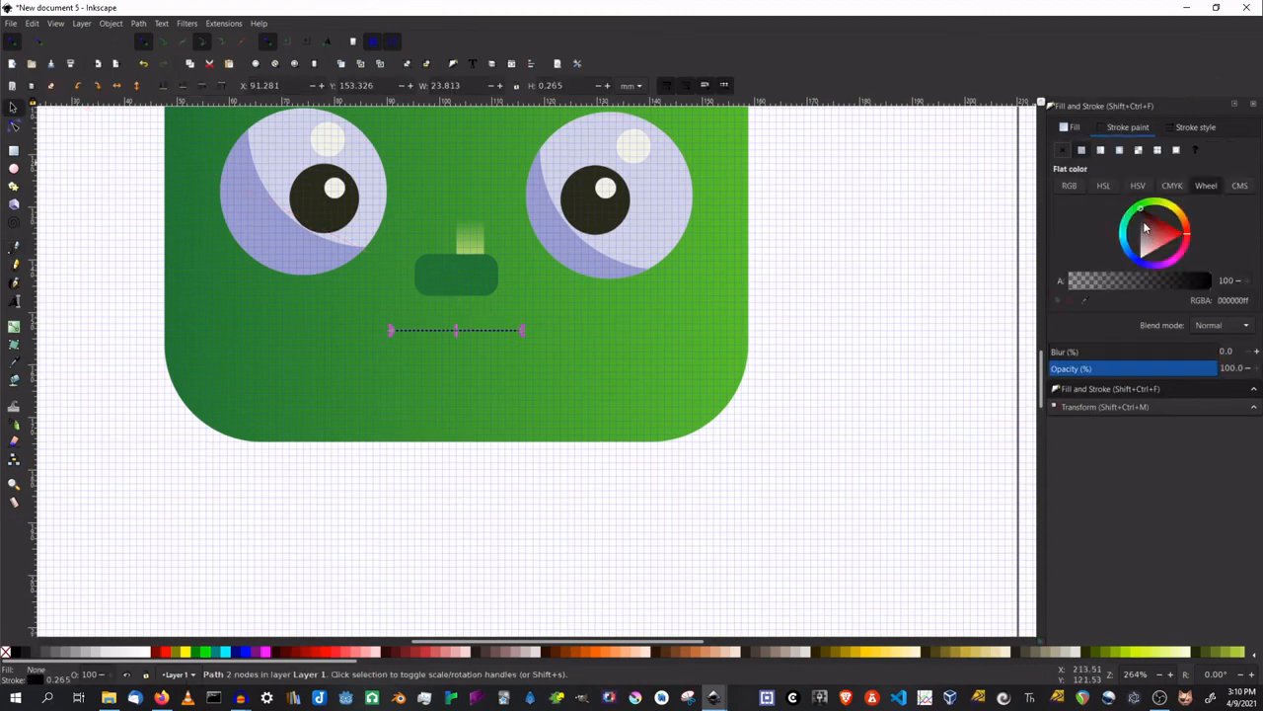
left_click(1087, 302)
left_click(585, 220)
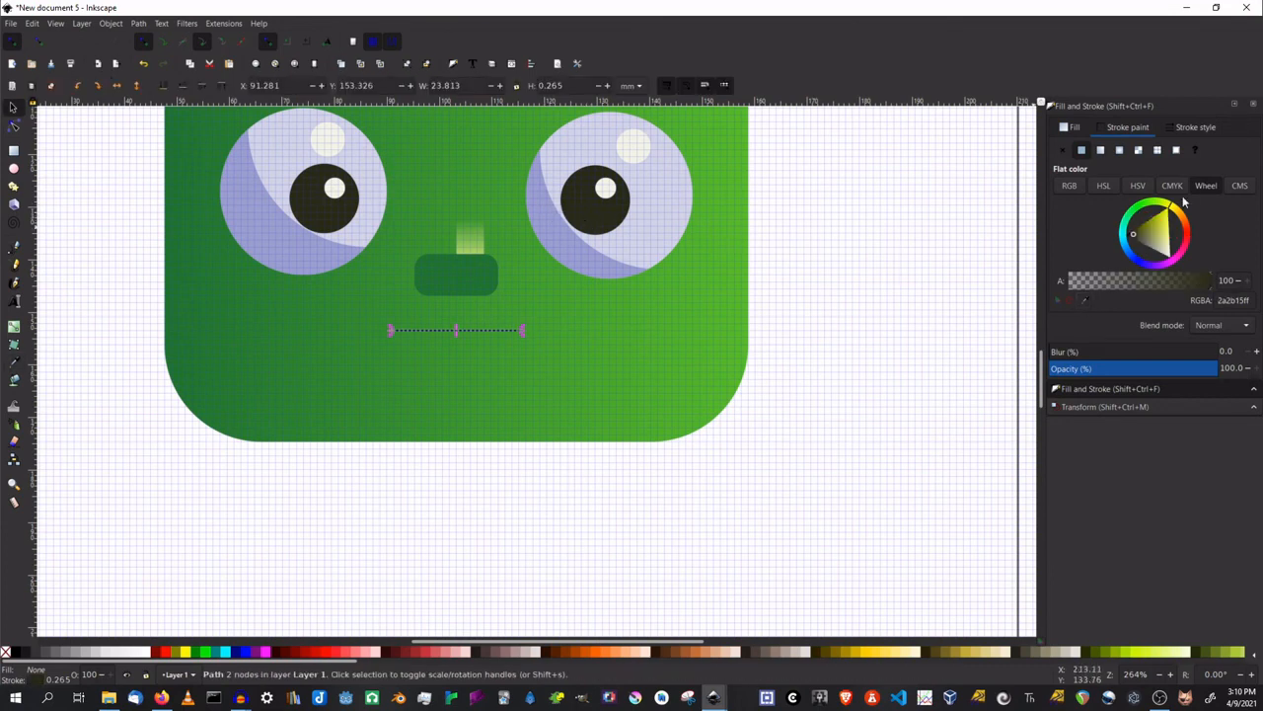
Step: Set the mouth line's stroke width to 4 mm
left_click(1182, 126)
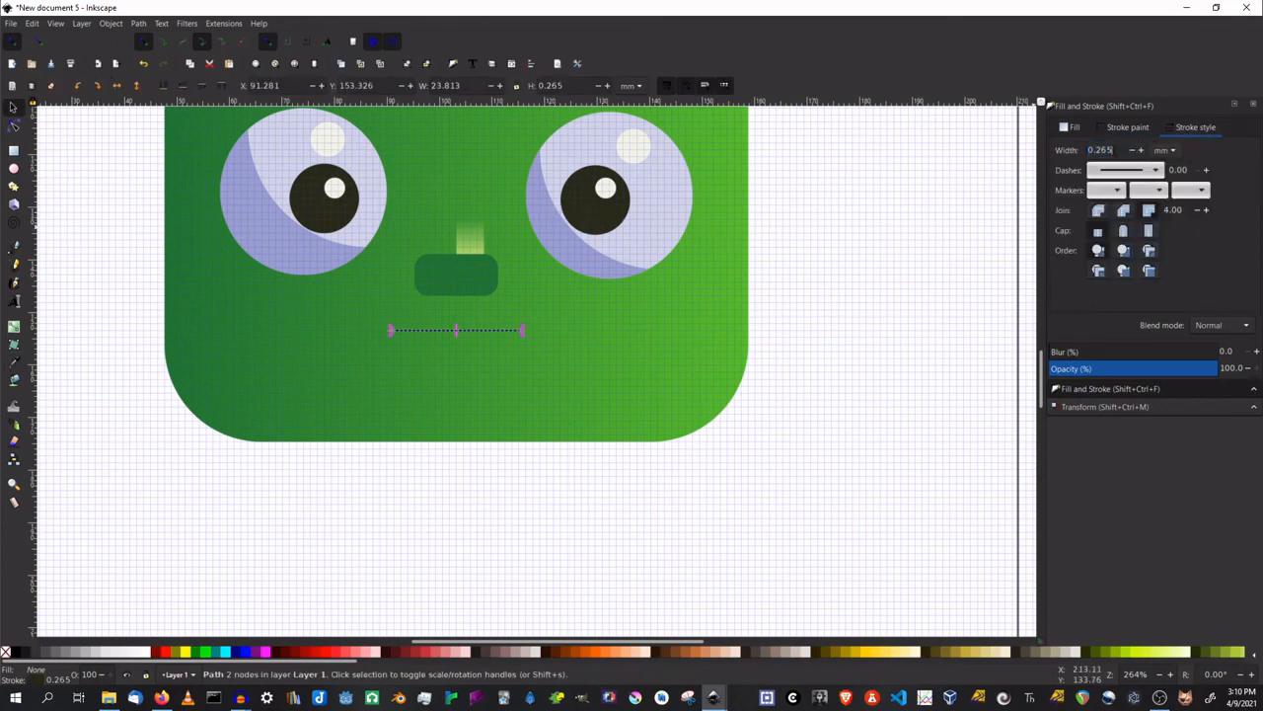
left_click_drag(1112, 150, 1088, 150)
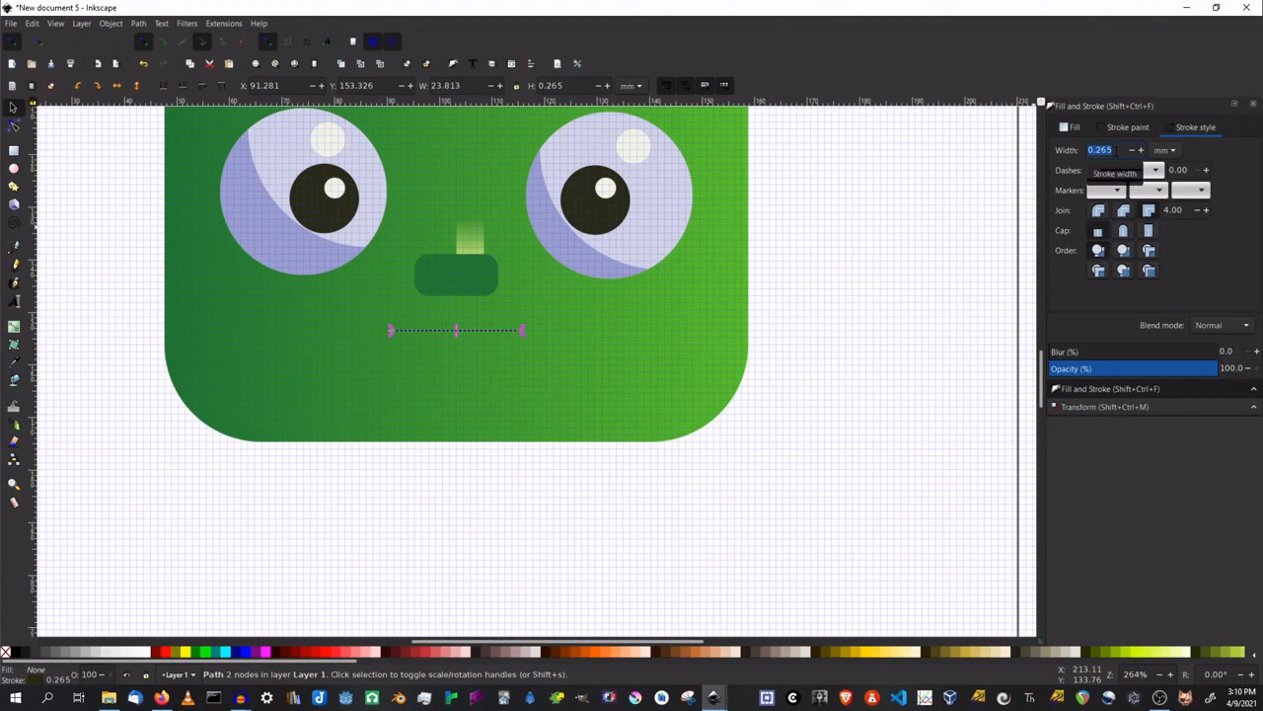
type("4")
key("Return")
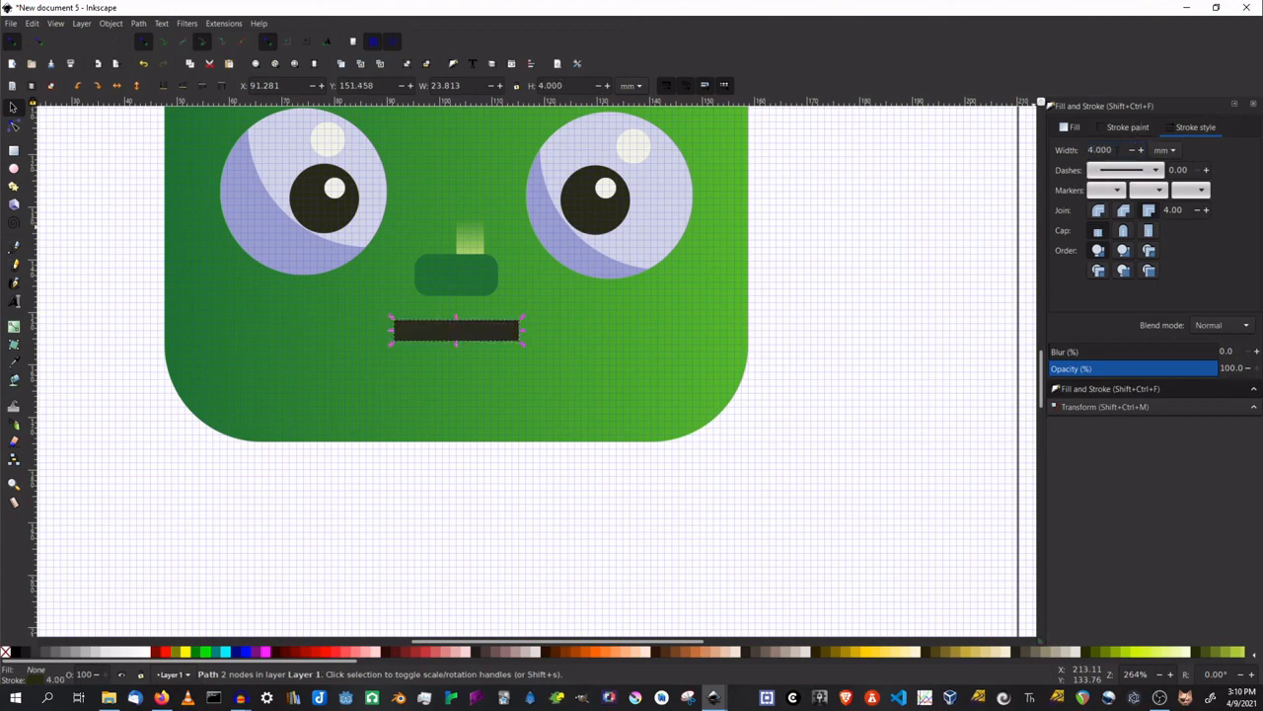
Step: Set the mouth line's stroke width to 2.5 mm and give it round caps
left_click_drag(1117, 151, 1087, 151)
type("2.5")
key("Return")
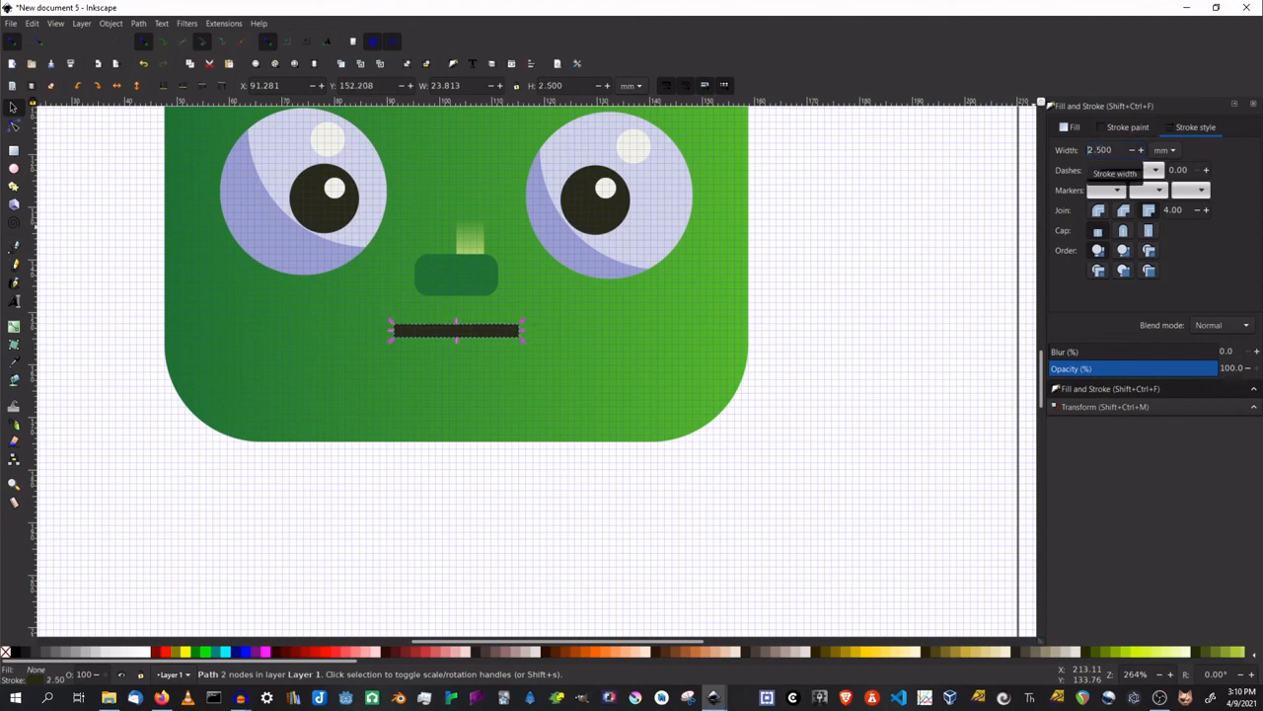
left_click(1123, 230)
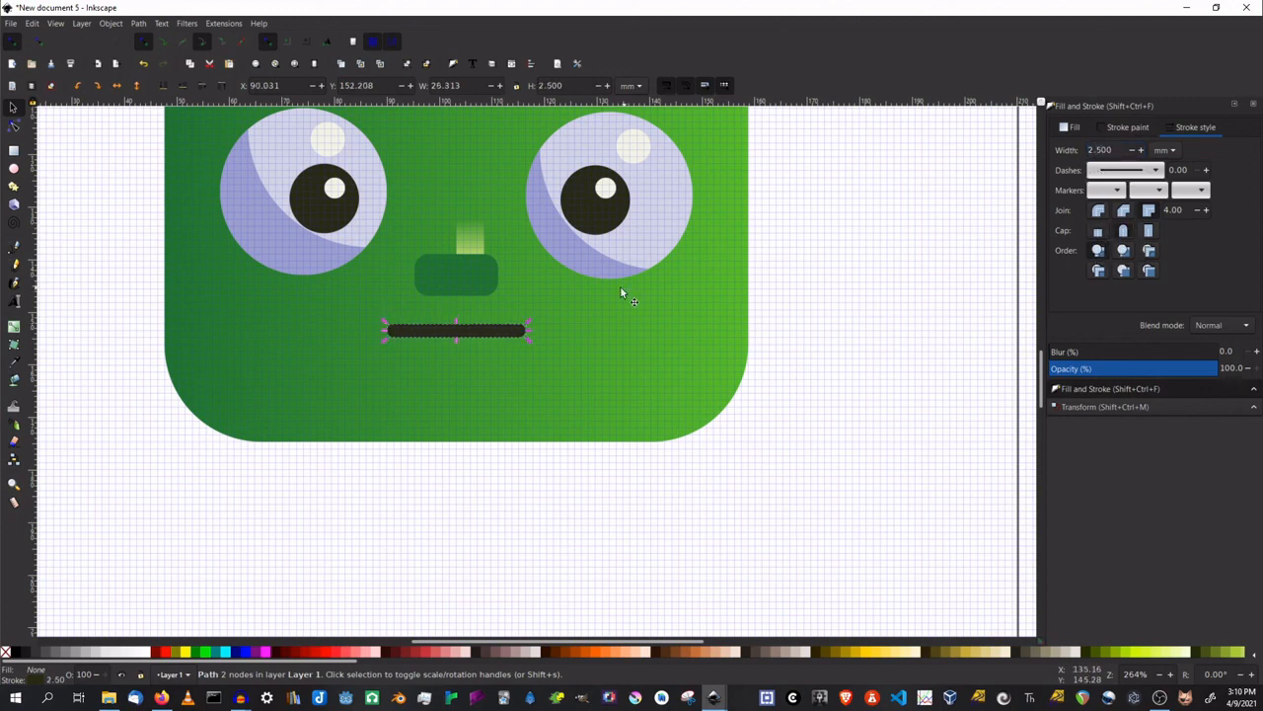
Step: Bend the middle of the mouth line downward with the Node tool to form a smile
left_click(458, 331)
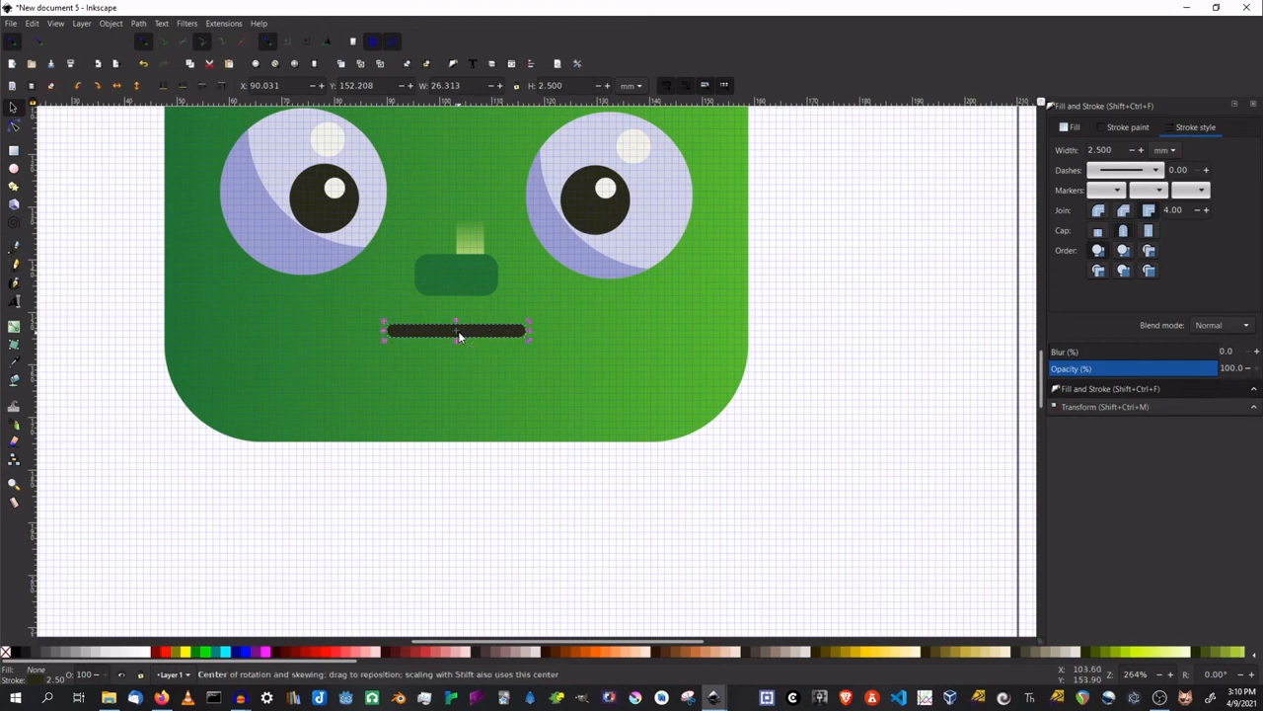
double_click(464, 332)
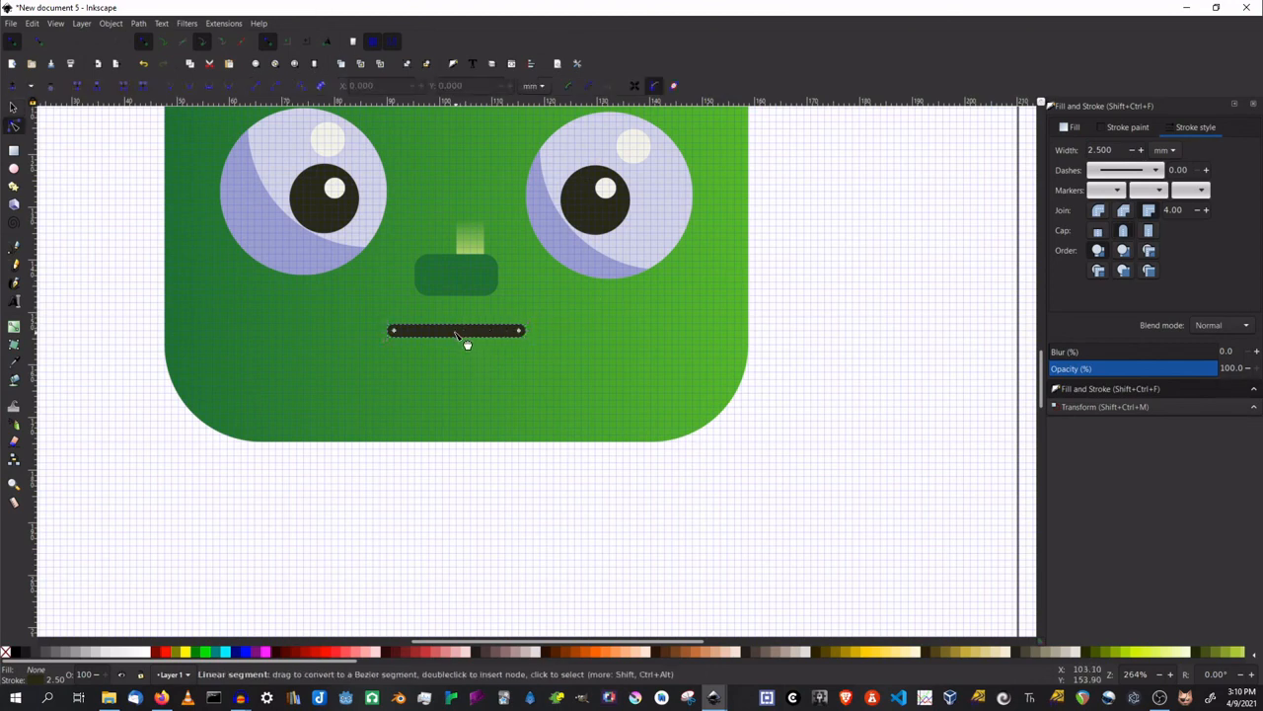
left_click_drag(455, 333, 455, 376)
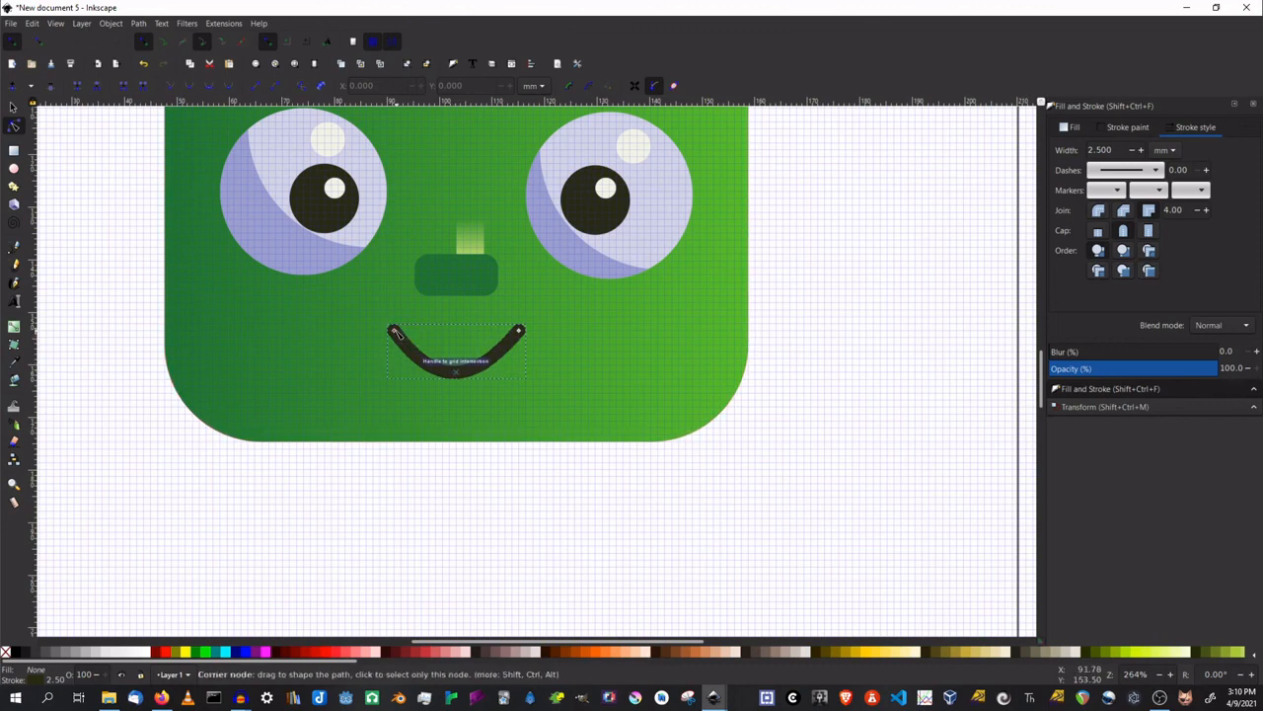
Step: Adjust the curve handles at both ends of the mouth to make the smile rounder and symmetrical, and deselect it
left_click(395, 333)
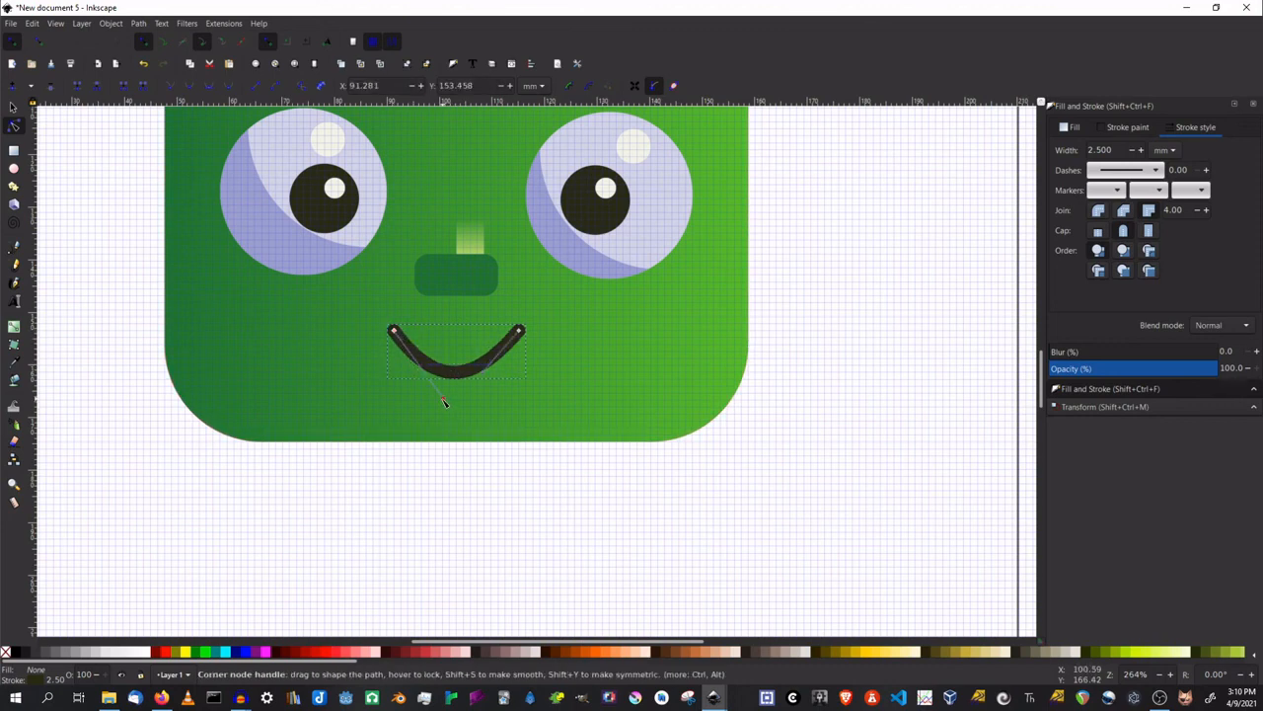
left_click_drag(444, 402, 406, 383)
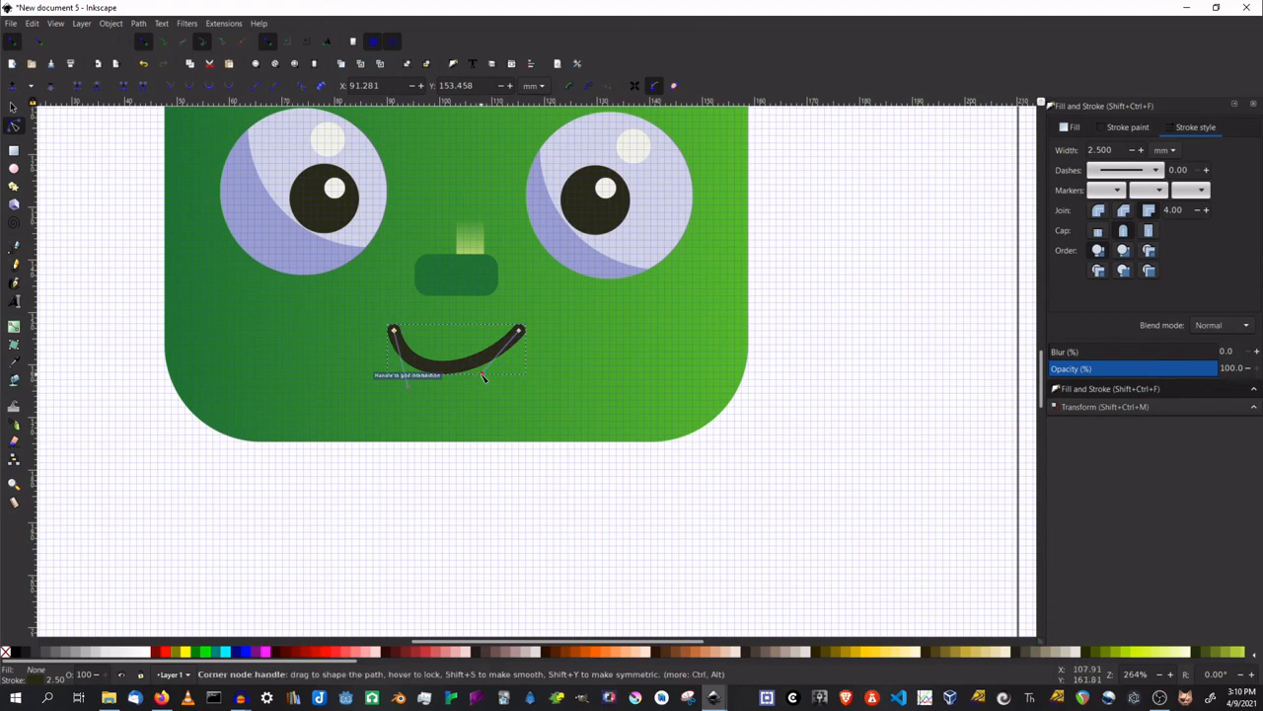
mouse_move(484, 376)
left_mouse_down()
mouse_move(491, 392)
mouse_move(502, 387)
left_mouse_up()
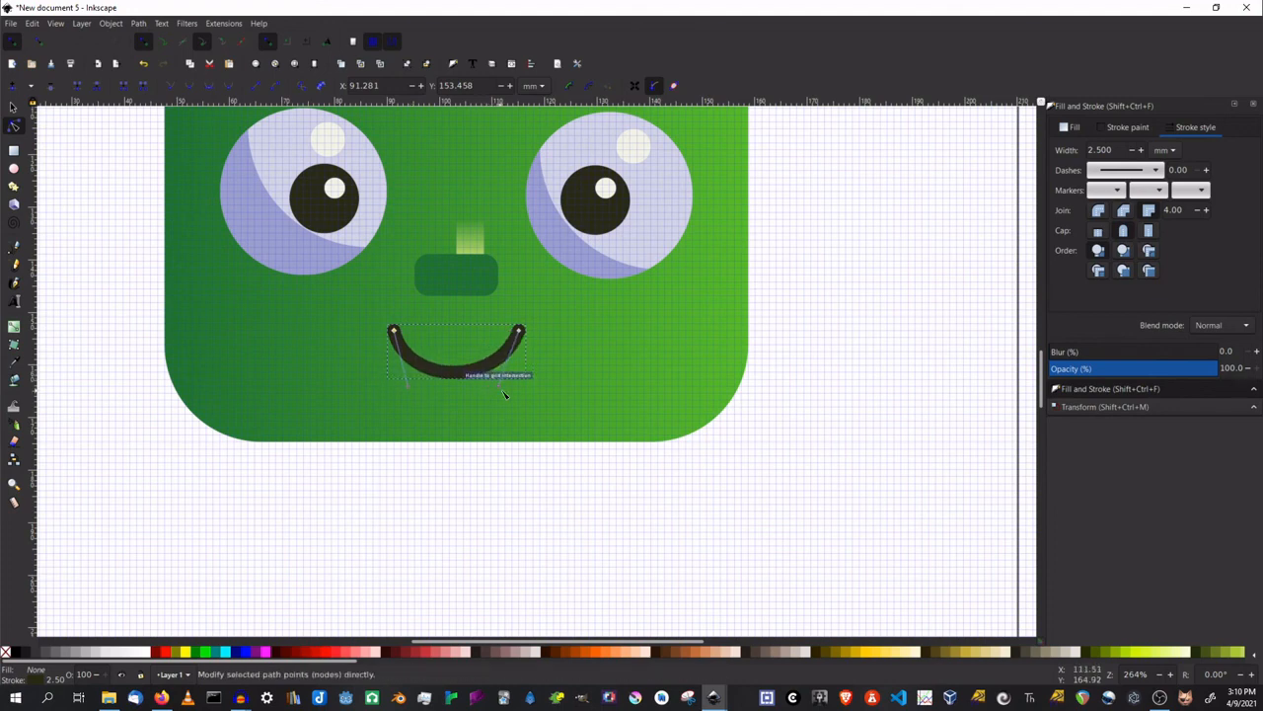
left_click(13, 107)
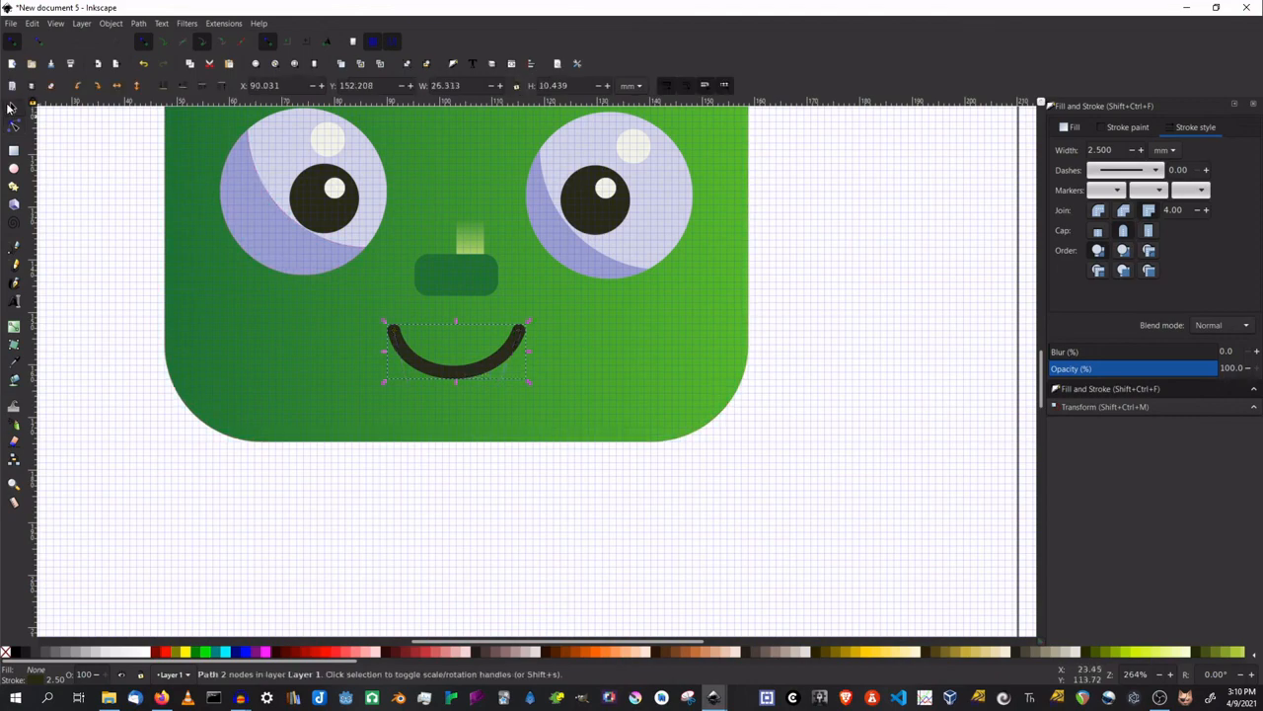
left_click(471, 543)
scroll(468, 447, "down", 3, "ctrl")
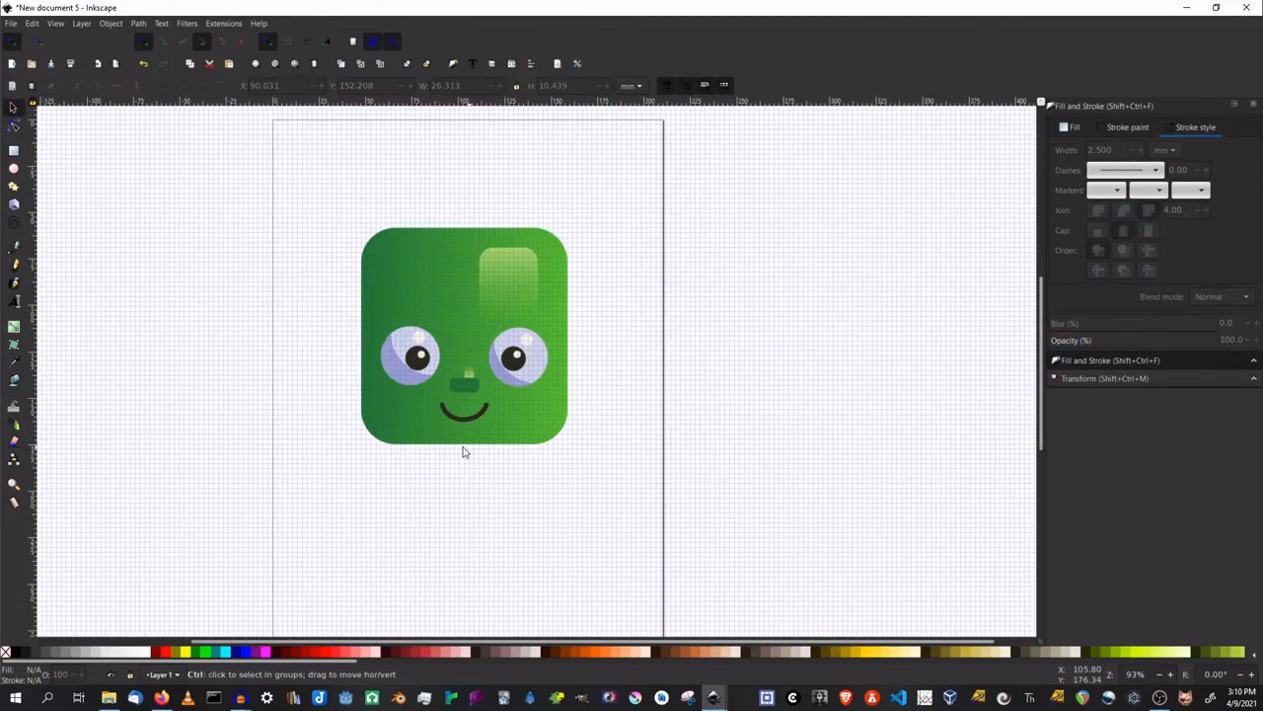
left_click(139, 23)
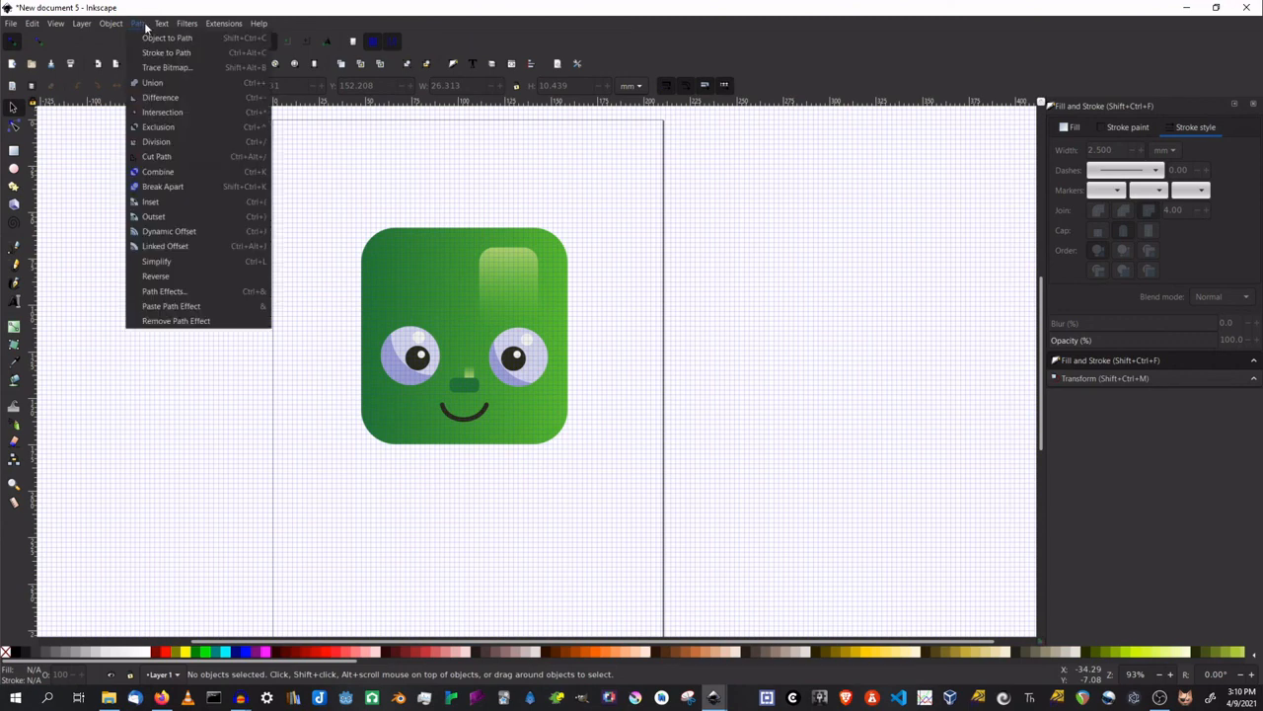